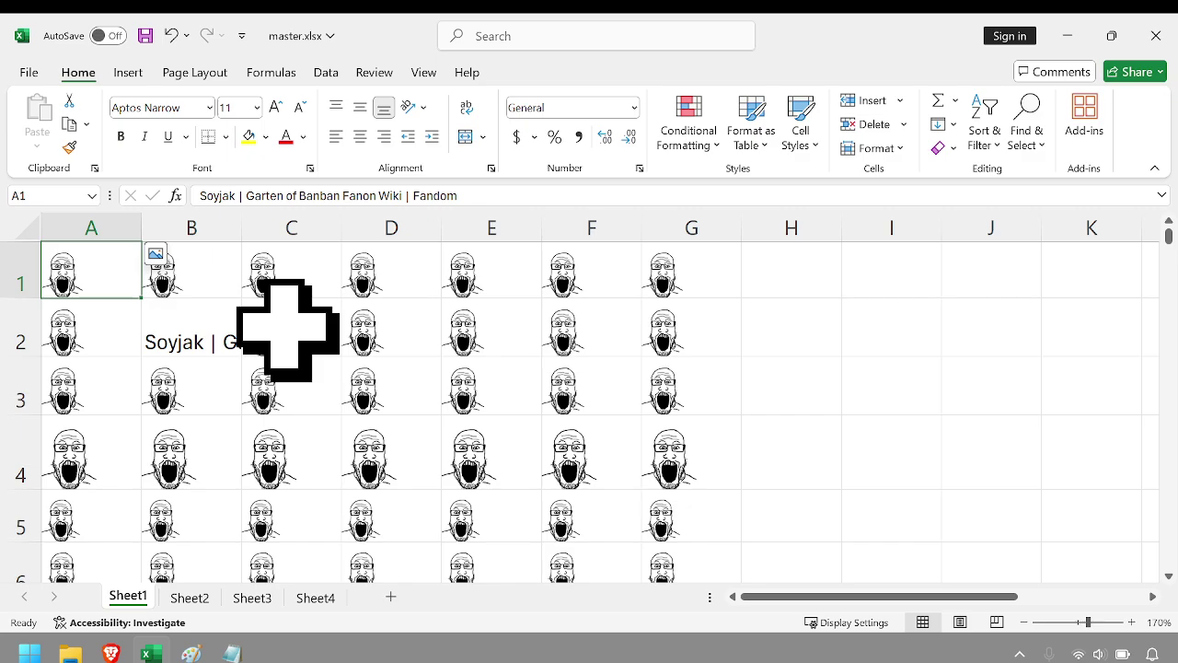
Move cell by cell down column A from A1 to A10 and jump to the last filled cell in row 10
{"action": "key", "text": "Down"}
{"action": "key", "text": "Down"}
{"action": "key", "text": "Down"}
{"action": "key", "text": "Down"}
{"action": "key", "text": "Down"}
{"action": "key", "text": "Down"}
{"action": "key", "text": "Down"}
{"action": "key", "text": "Down"}
{"action": "key", "text": "Down"}
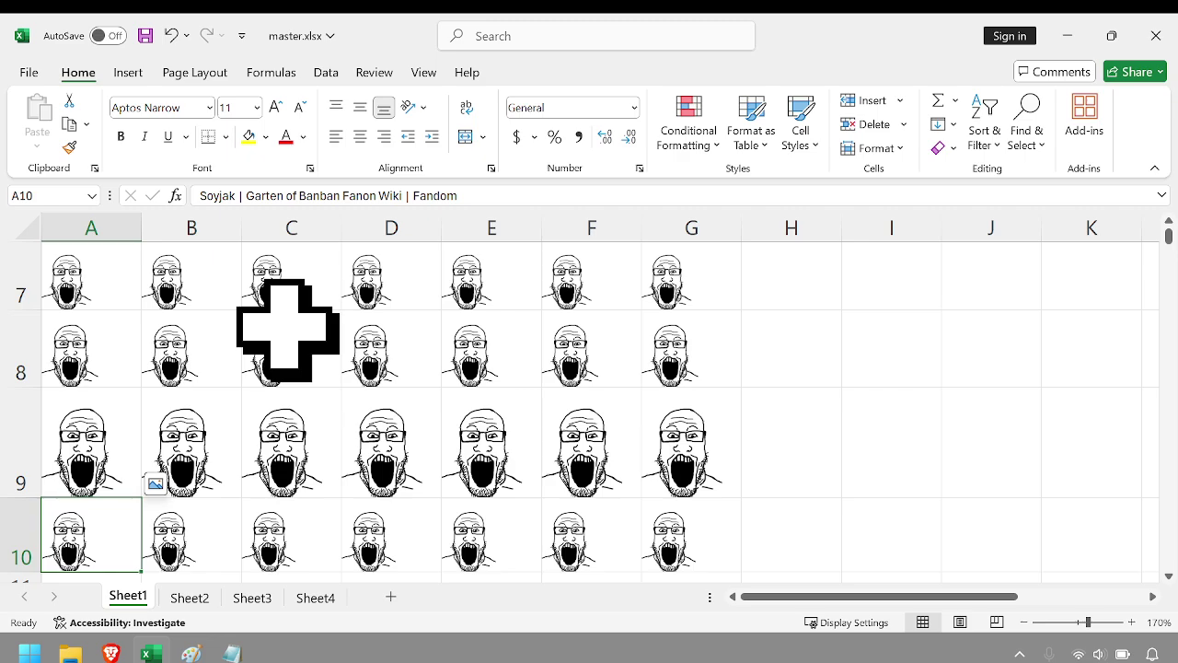
{"action": "key", "text": "ctrl+Right"}
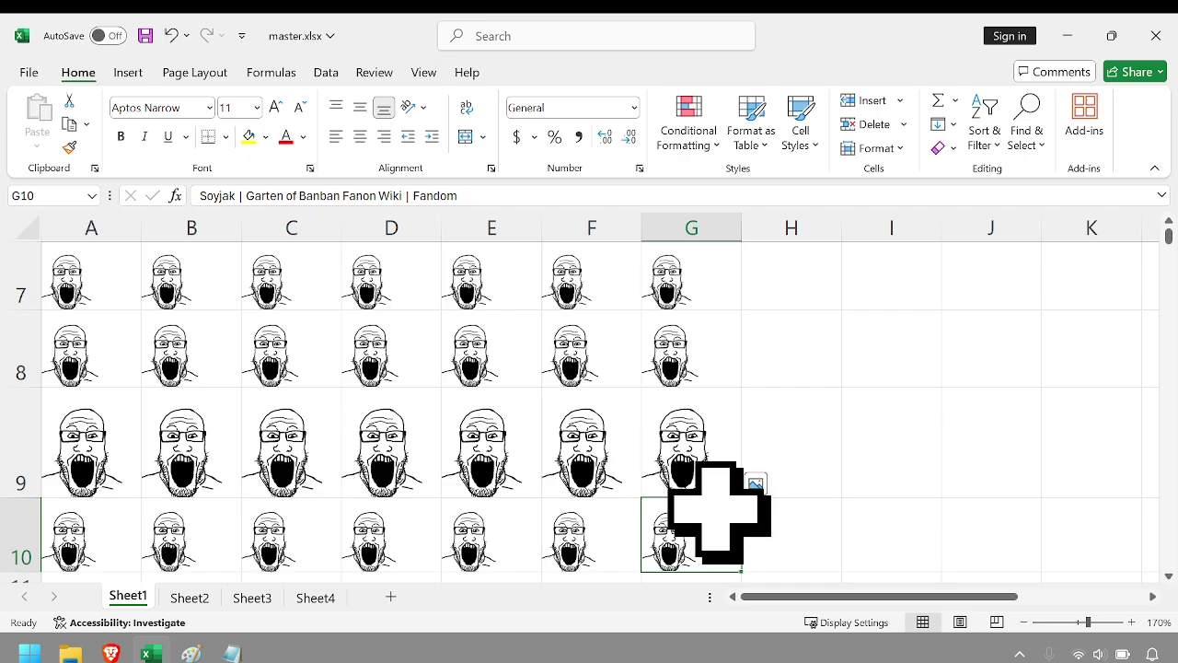
Jump between the corner cells of the data block, going through A1 and ending at A10
{"action": "key", "text": "ctrl+Up"}
{"action": "key", "text": "ctrl+Left"}
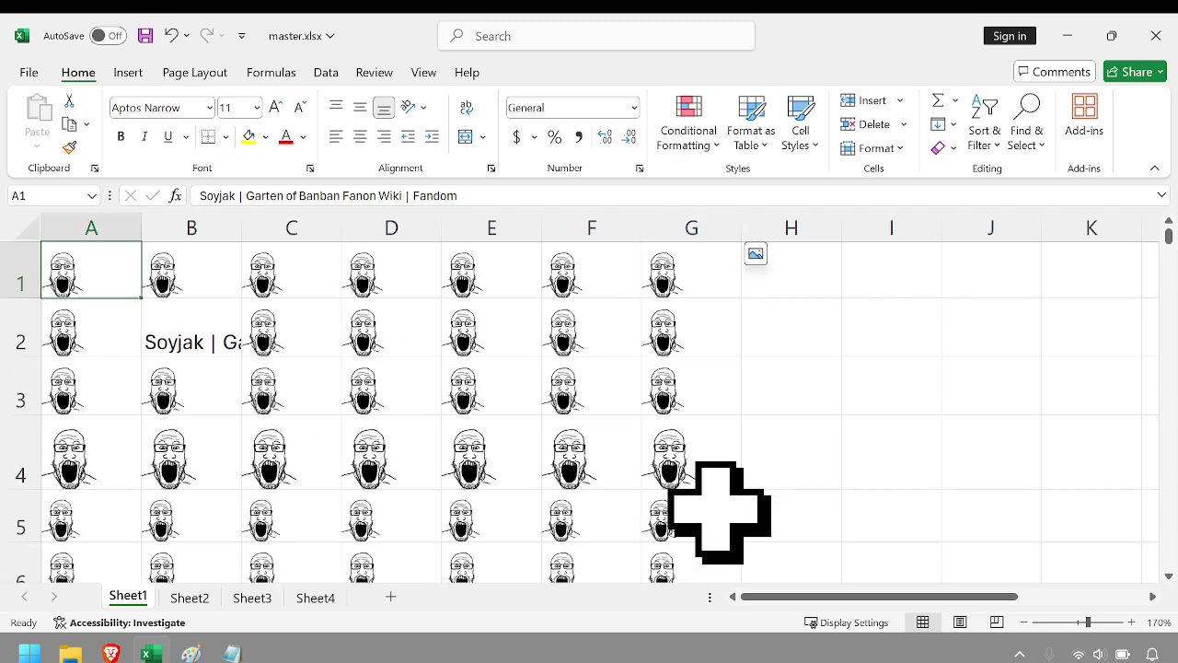
{"action": "key", "text": "ctrl+Right"}
{"action": "key", "text": "ctrl+Left"}
{"action": "key", "text": "ctrl+Down"}
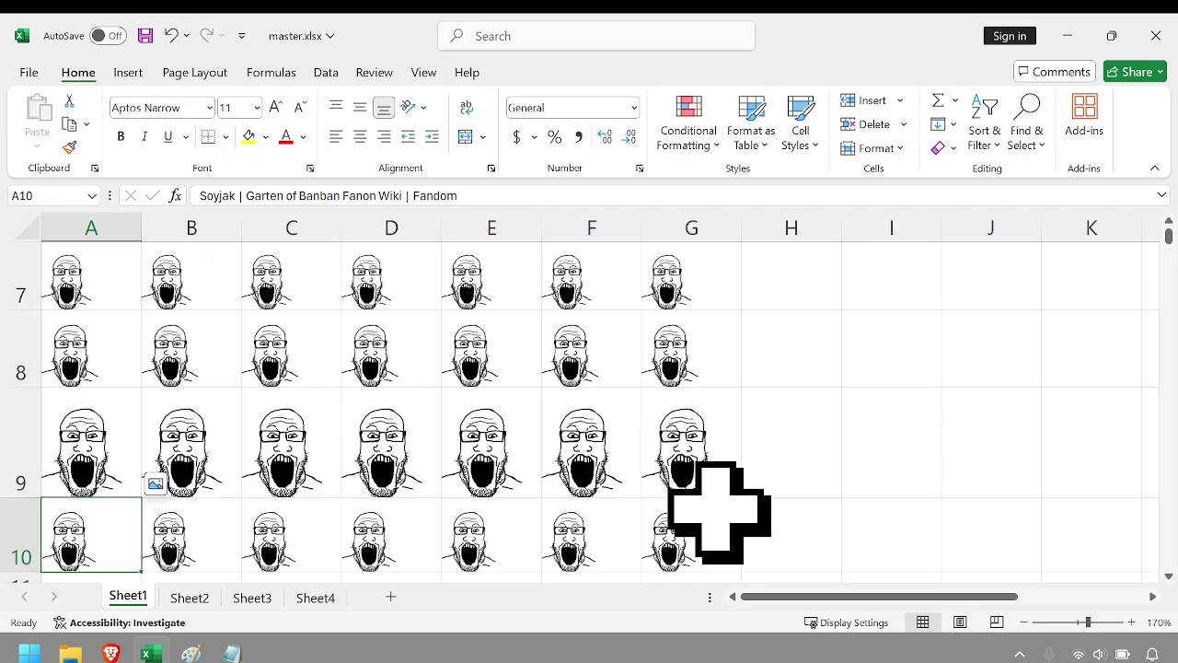
Move along row 10 to G10 and jump to the worksheet's last row at G1048576
{"action": "key", "text": "Right"}
{"action": "key", "text": "Right"}
{"action": "key", "text": "ctrl+Right"}
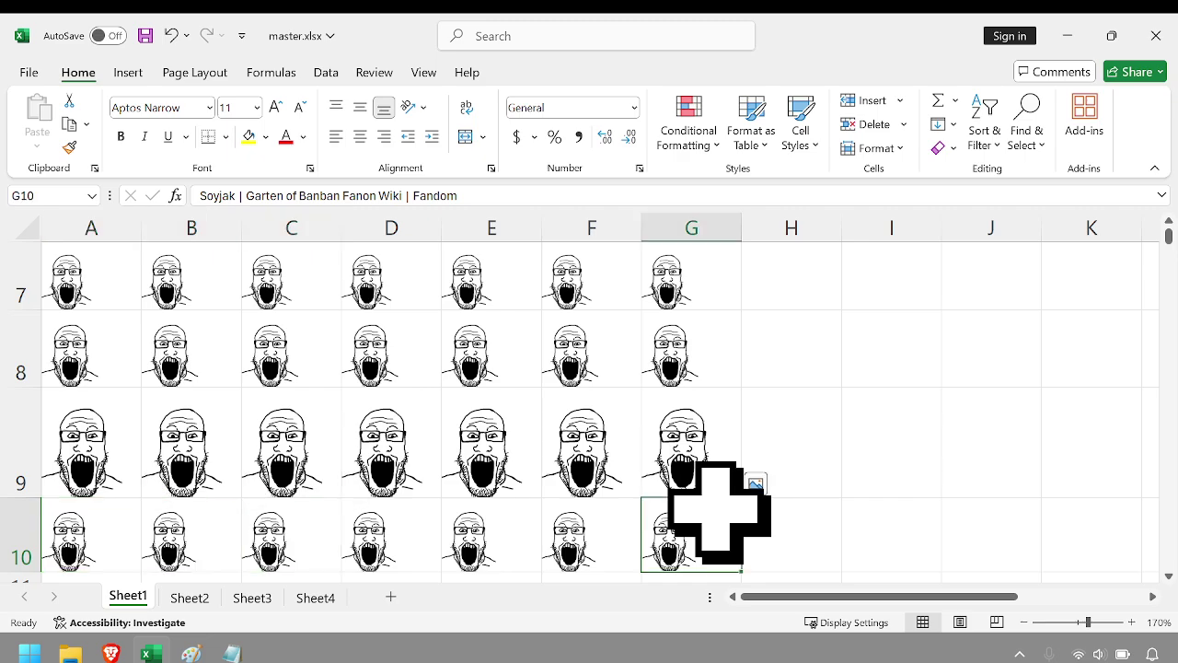
{"action": "key", "text": "ctrl+Down"}
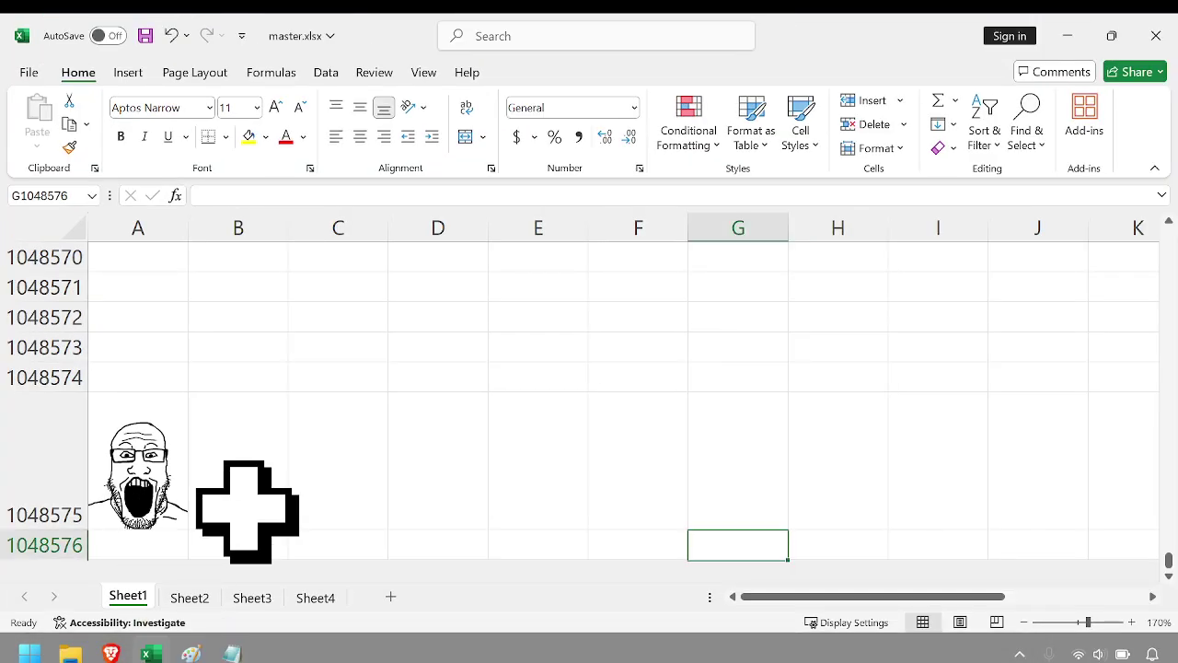
Select cell D1048575 and jump up to the last filled cell in column D
{"action": "left_click", "coordinate": [421, 478]}
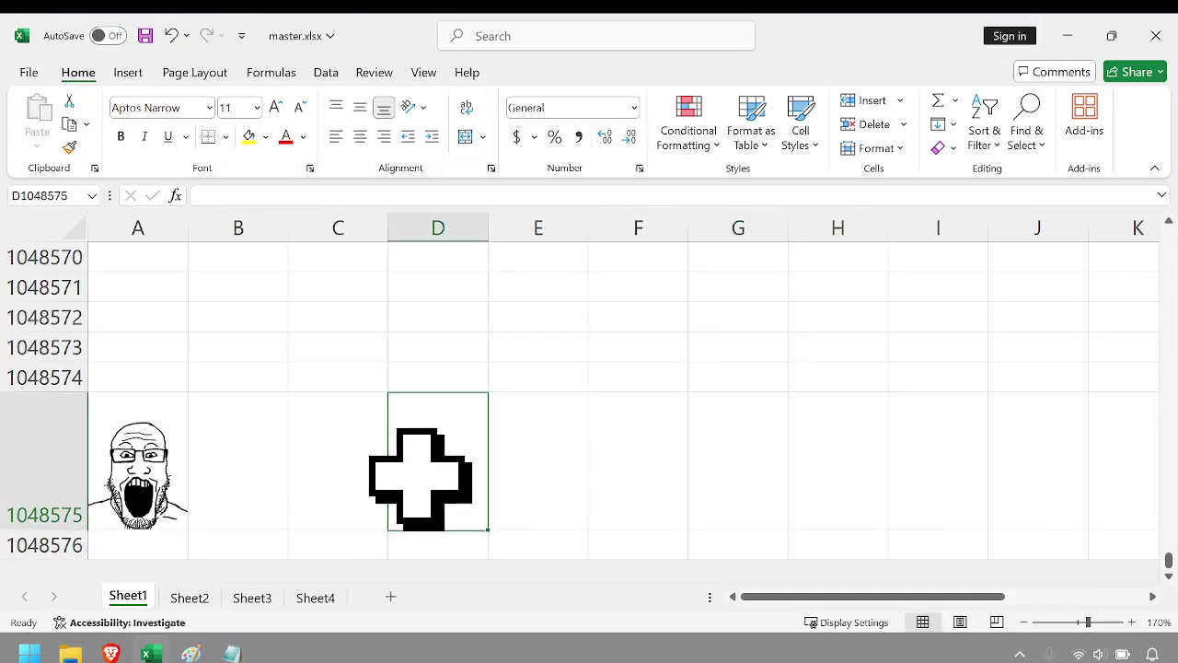
{"action": "key", "text": "ctrl+Up"}
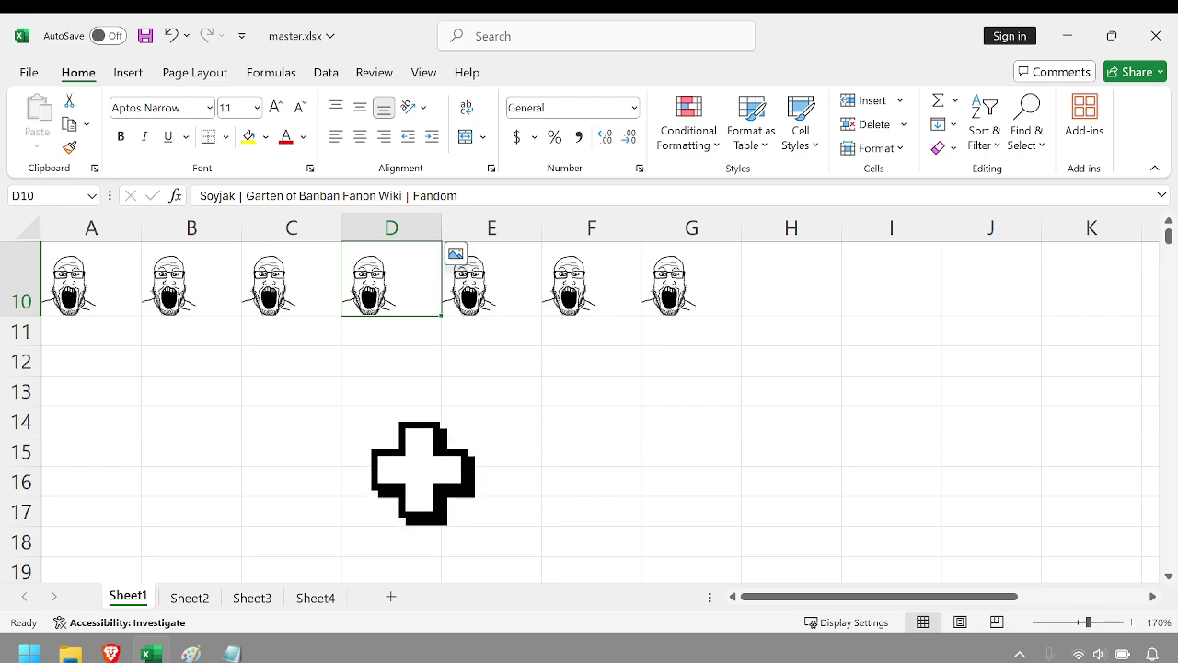
{"action": "scroll", "coordinate": [452, 470], "scroll_direction": "up", "scroll_amount": 1}
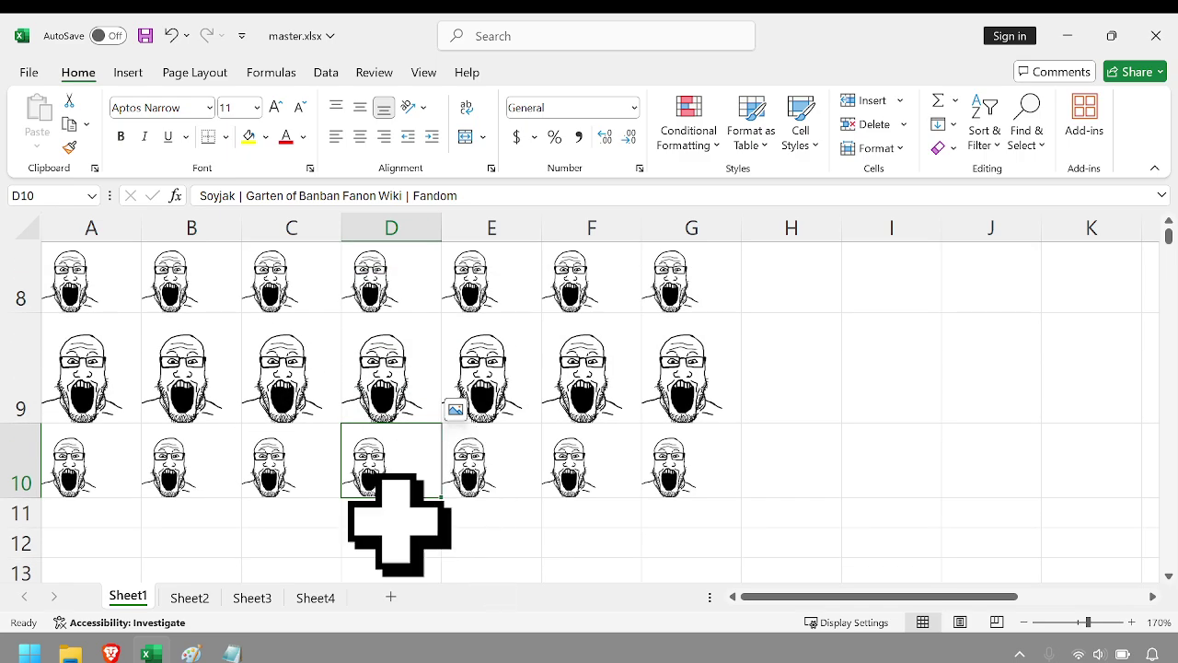
Switch to Sheet2 and go down column A to the empty cell A4
{"action": "left_click", "coordinate": [171, 597]}
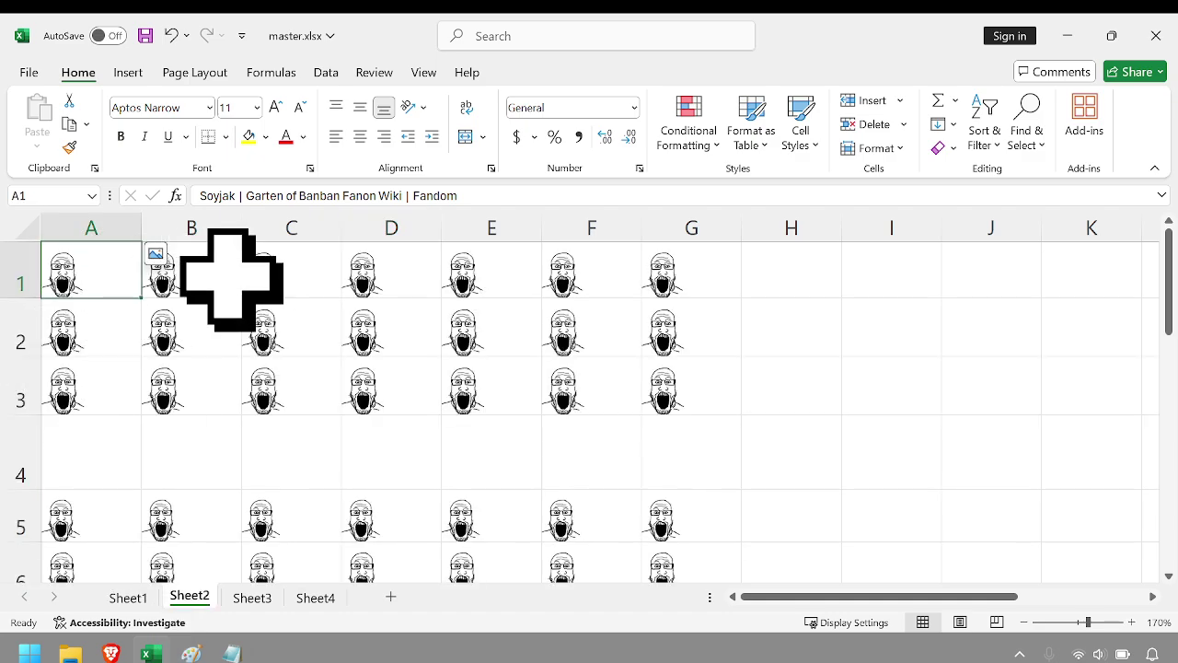
{"action": "key", "text": "Down"}
{"action": "key", "text": "Down"}
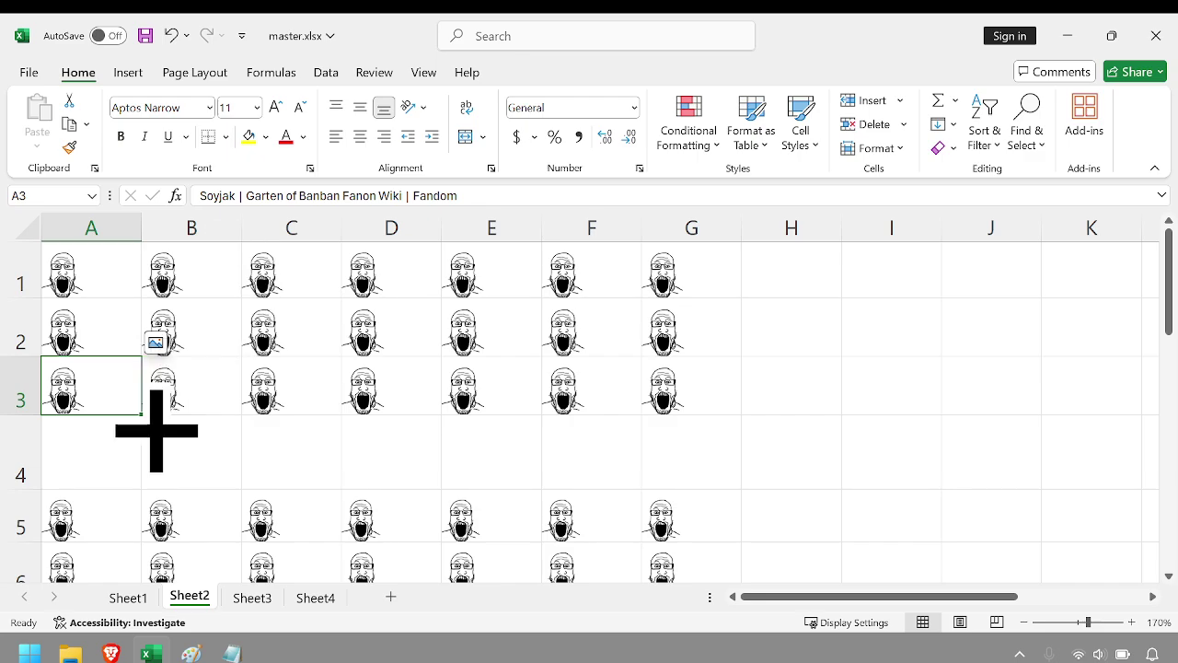
{"action": "left_click", "coordinate": [117, 460]}
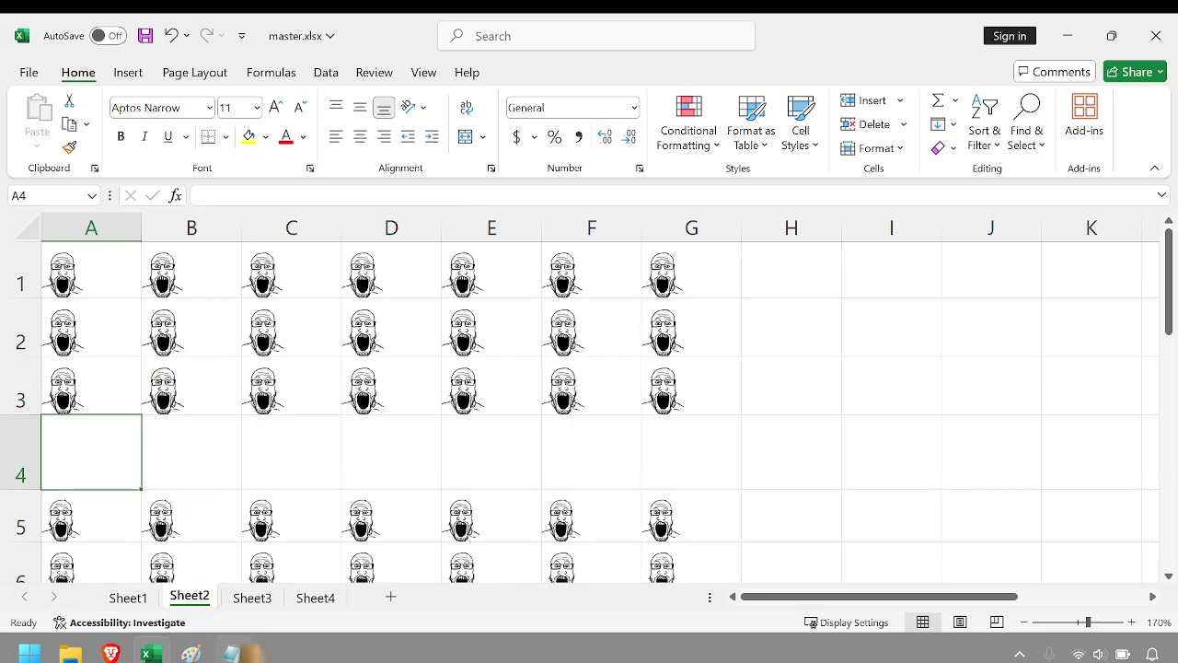
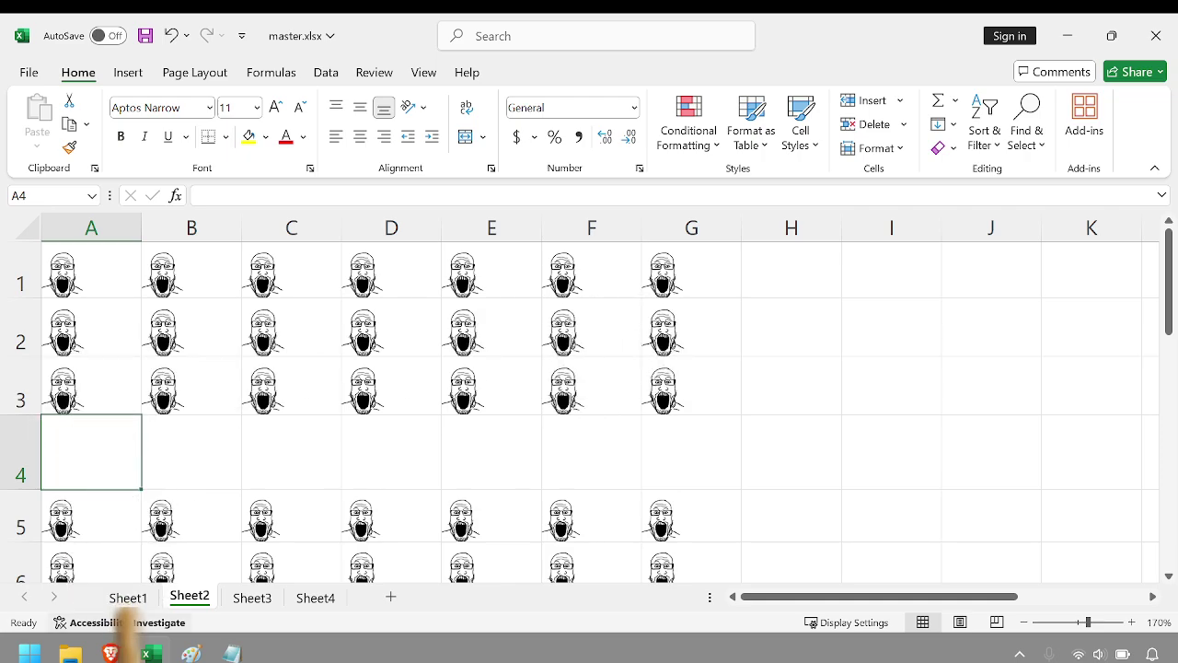
On Sheet1, select the range A1:G1, extending the selection column by column from A1
{"action": "left_click", "coordinate": [128, 598]}
{"action": "scroll", "coordinate": [178, 539], "scroll_direction": "up", "scroll_amount": 3}
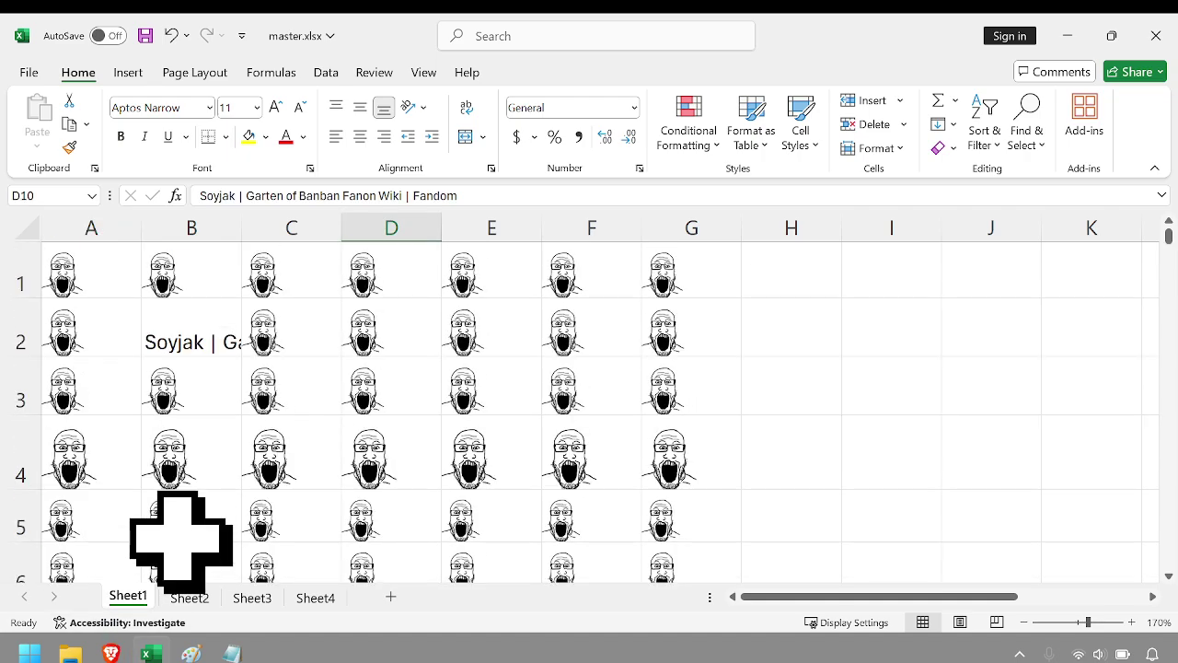
{"action": "left_click", "coordinate": [97, 276]}
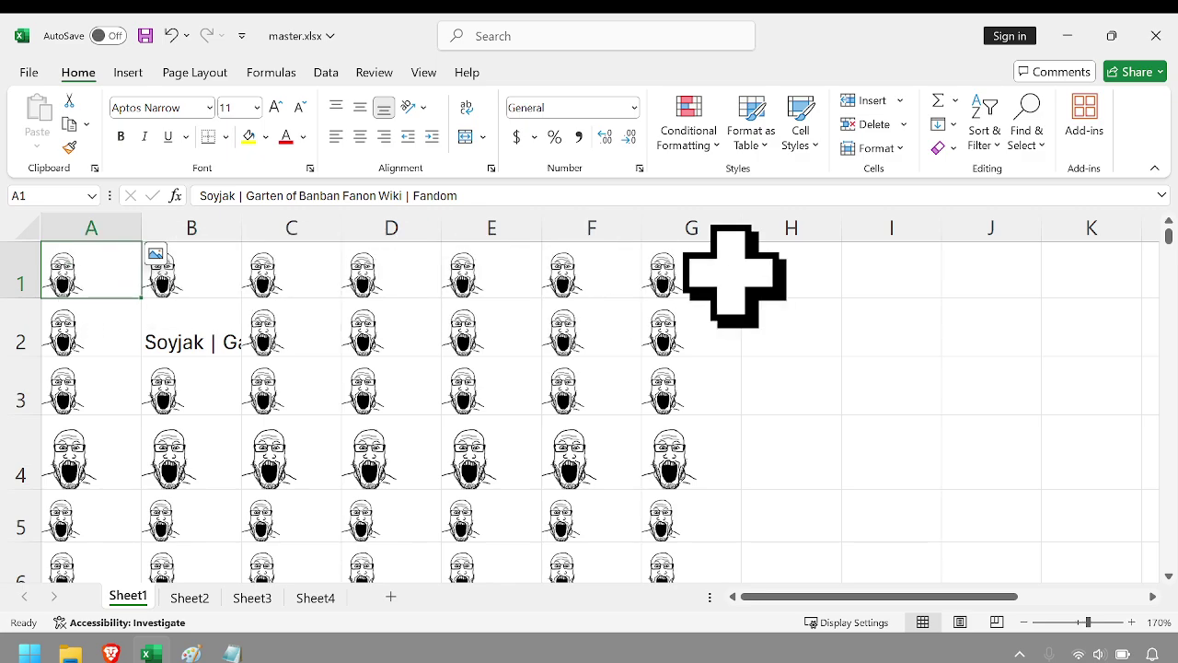
{"action": "left_click_drag", "start_coordinate": [138, 290], "coordinate": [447, 293]}
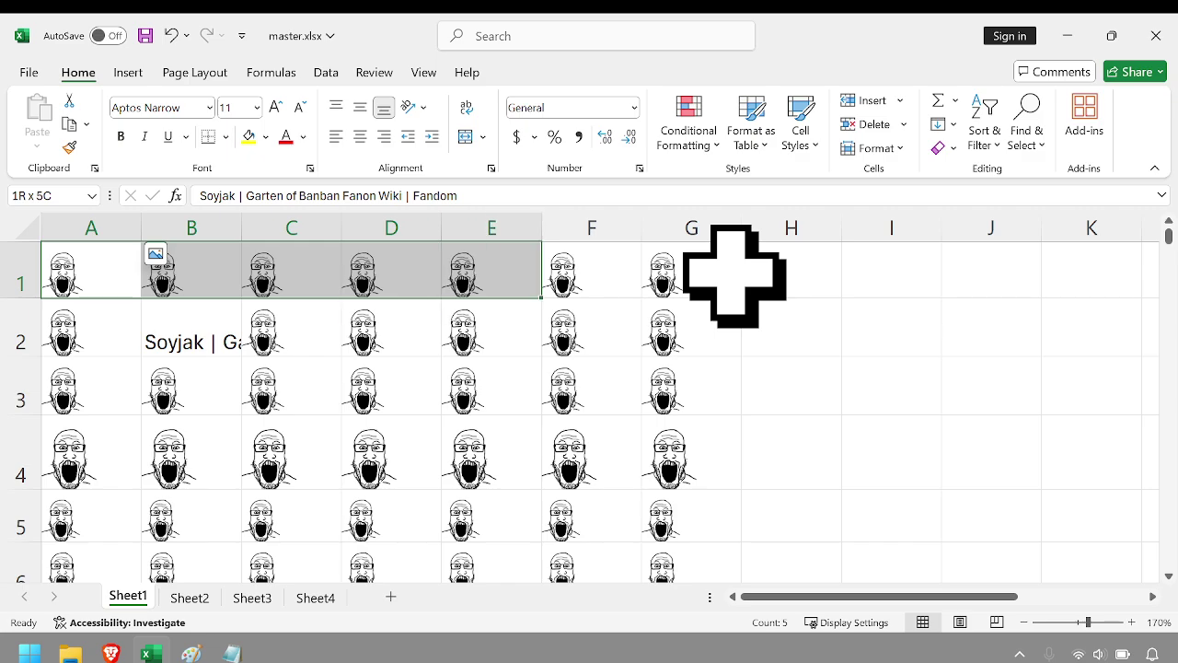
{"action": "key", "text": "shift+Right"}
{"action": "key", "text": "shift+Right"}
{"action": "key", "text": "shift+Left"}
{"action": "key", "text": "shift+Left"}
{"action": "key", "text": "shift+Left"}
{"action": "key", "text": "shift+Right"}
{"action": "key", "text": "shift+Right"}
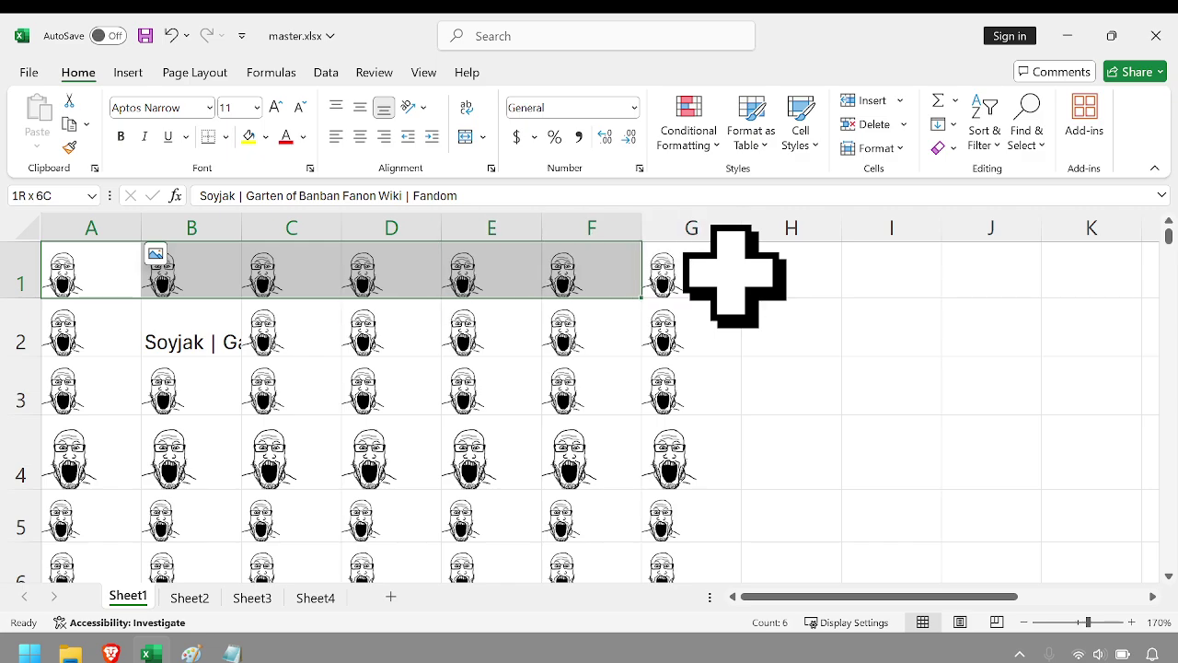
{"action": "key", "text": "shift+Right"}
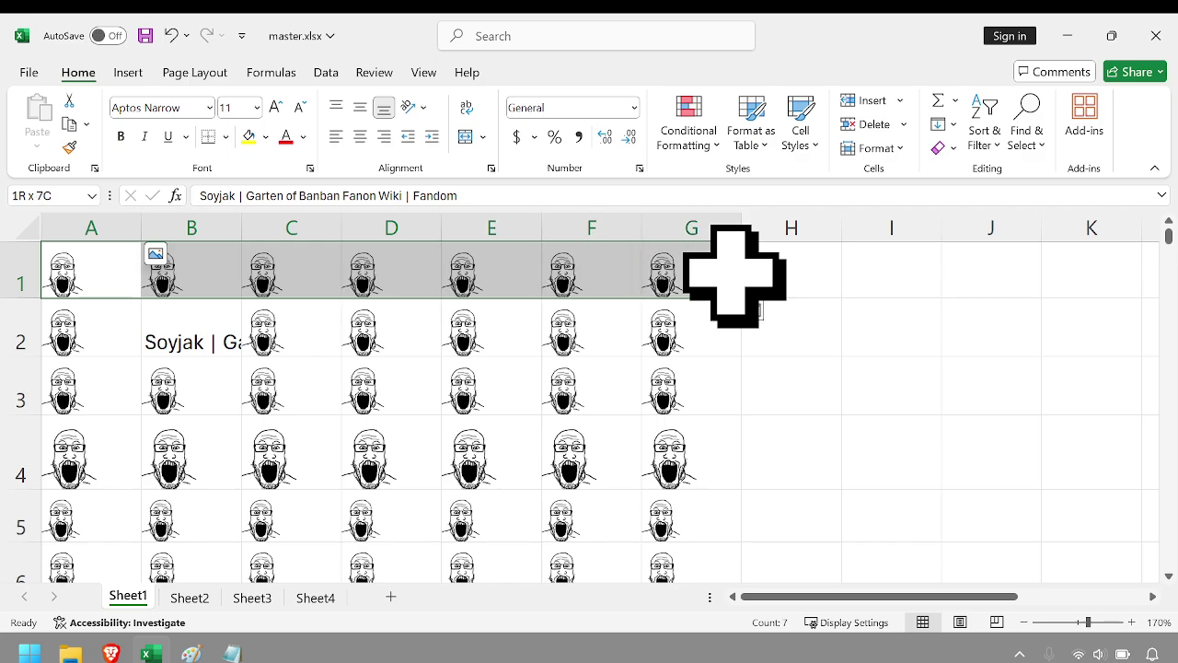
Extend the selection row by row down to row 10 to cover A1:G10
{"action": "key", "text": "shift+Down"}
{"action": "key", "text": "shift+Down"}
{"action": "key", "text": "shift+Down"}
{"action": "key", "text": "shift+Down"}
{"action": "key", "text": "shift+Down"}
{"action": "key", "text": "shift+Down"}
{"action": "key", "text": "shift+Down"}
{"action": "key", "text": "shift+Down"}
{"action": "key", "text": "shift+Down"}
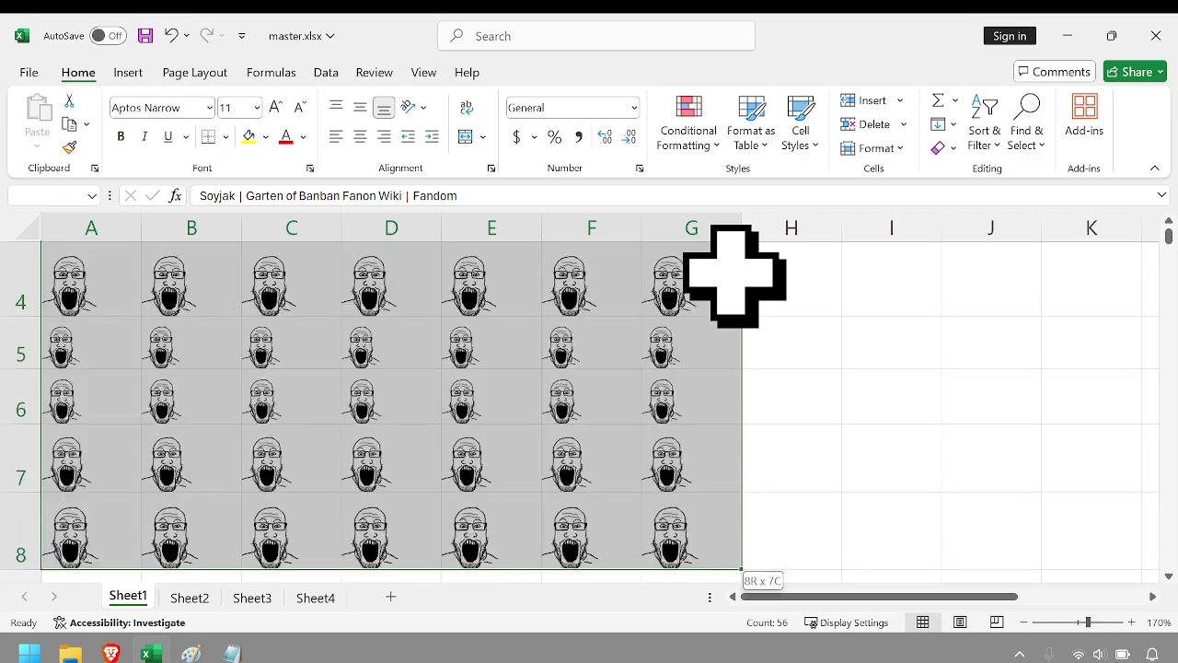
{"action": "key", "text": "shift+Down"}
{"action": "key", "text": "shift+Down"}
Shrink the selection row by row back to A1:G1
{"action": "key", "text": "shift+Up"}
{"action": "key", "text": "shift+Up"}
{"action": "key", "text": "shift+Up"}
{"action": "key", "text": "shift+Up"}
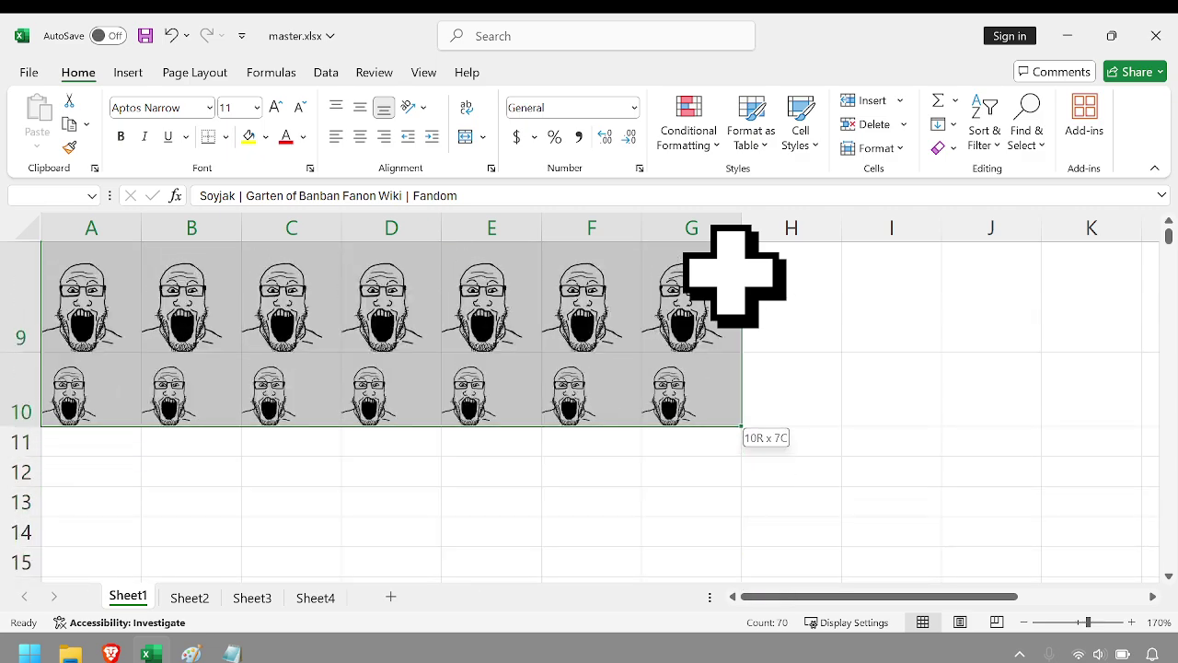
{"action": "key", "text": "shift+Up"}
{"action": "key", "text": "shift+Up"}
{"action": "key", "text": "shift+Up"}
{"action": "key", "text": "shift+Up"}
{"action": "key", "text": "shift+Up"}
{"action": "key", "text": "shift+Up"}
{"action": "key", "text": "shift+Up"}
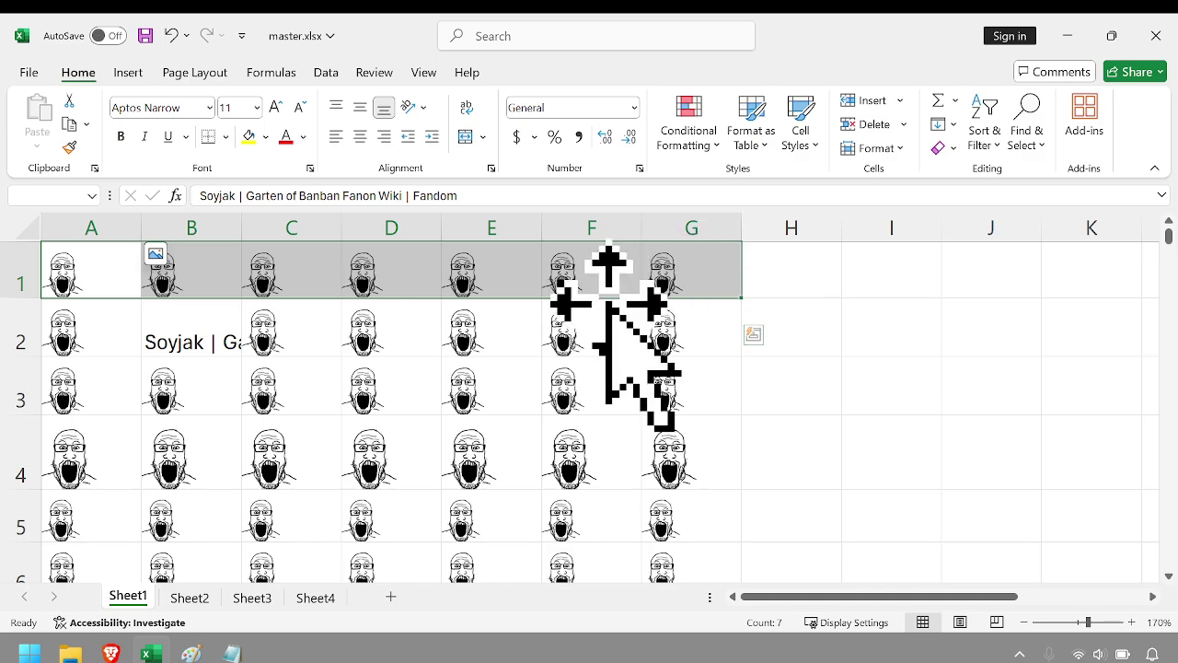
Select the range A1:E4 starting from A1 and resize the selection to A1:G2
{"action": "left_click", "coordinate": [89, 270]}
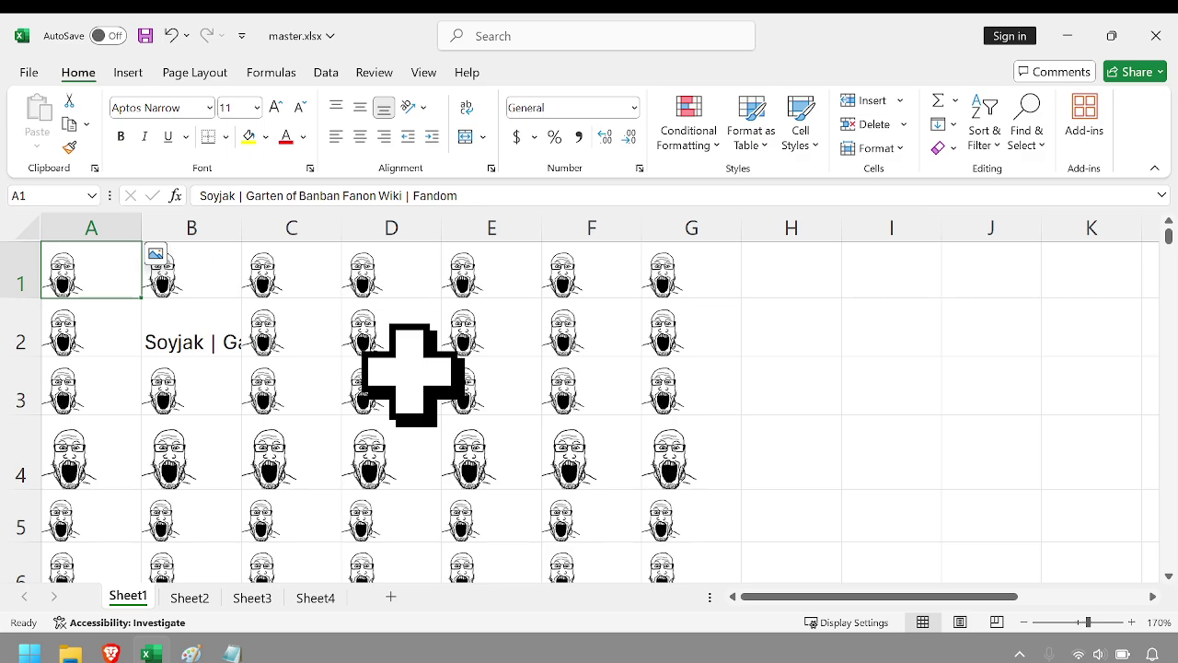
{"action": "left_click", "coordinate": [447, 447], "text": "shift"}
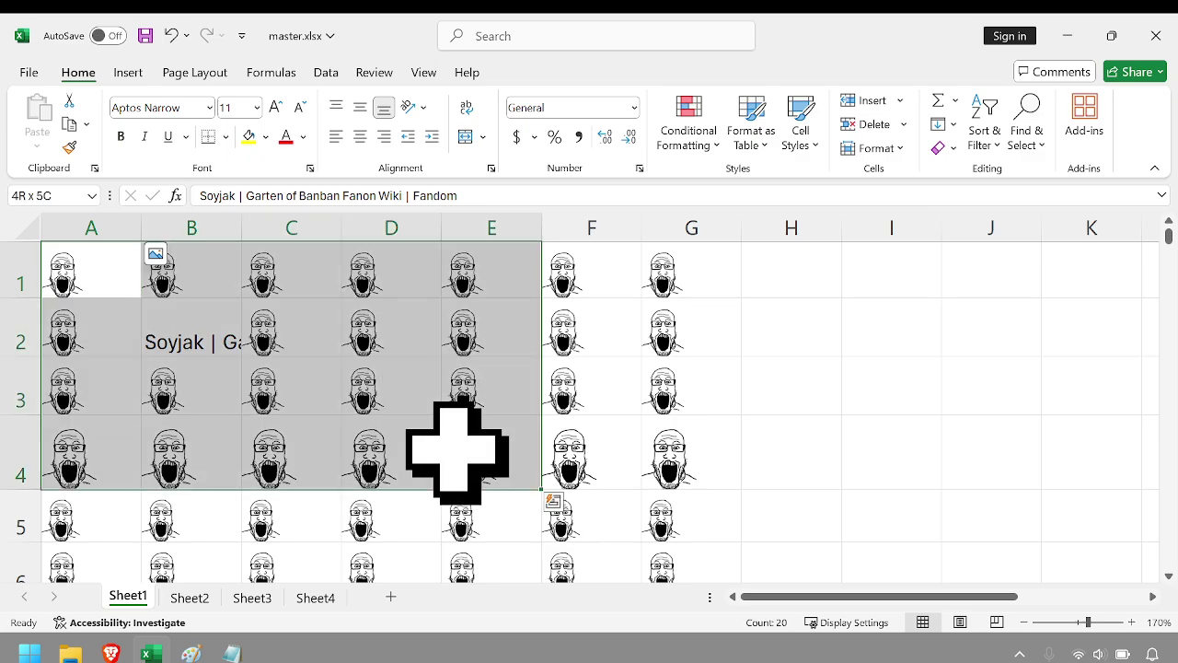
{"action": "left_click_drag", "start_coordinate": [437, 451], "coordinate": [689, 327]}
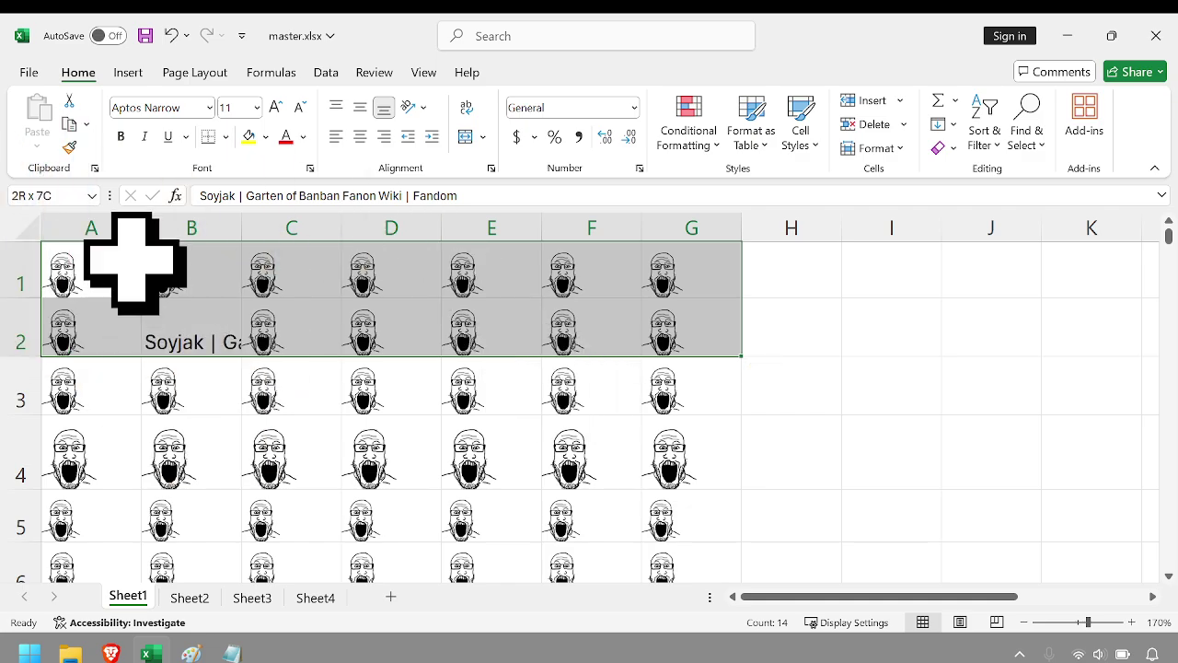
Select the range C3:F5 in the middle of the image block
{"action": "left_click", "coordinate": [285, 390]}
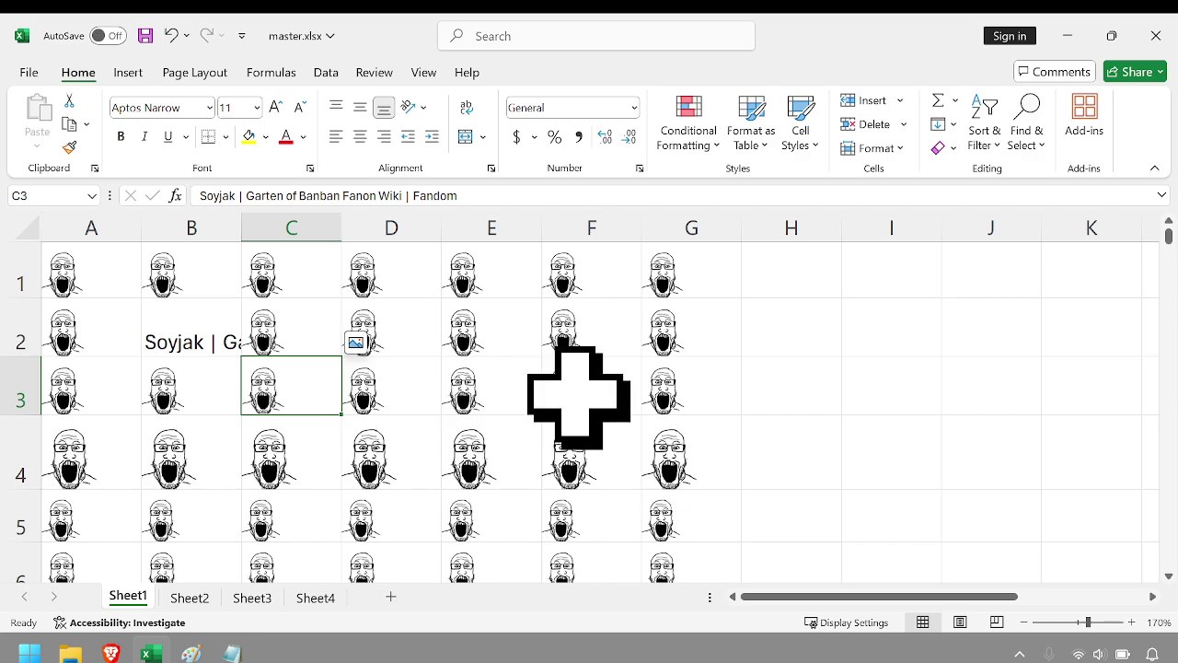
{"action": "left_click_drag", "start_coordinate": [579, 395], "coordinate": [590, 506]}
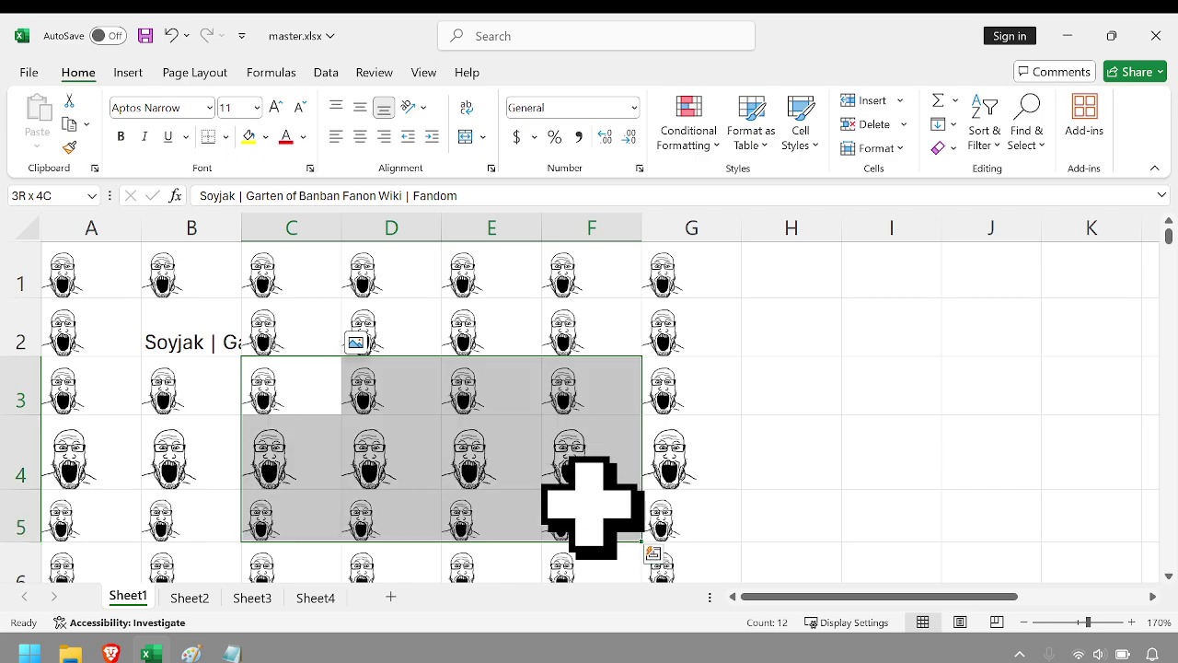
On Sheet2, select the block above the empty row, A1:G3, starting from cell A1
{"action": "left_click", "coordinate": [185, 599]}
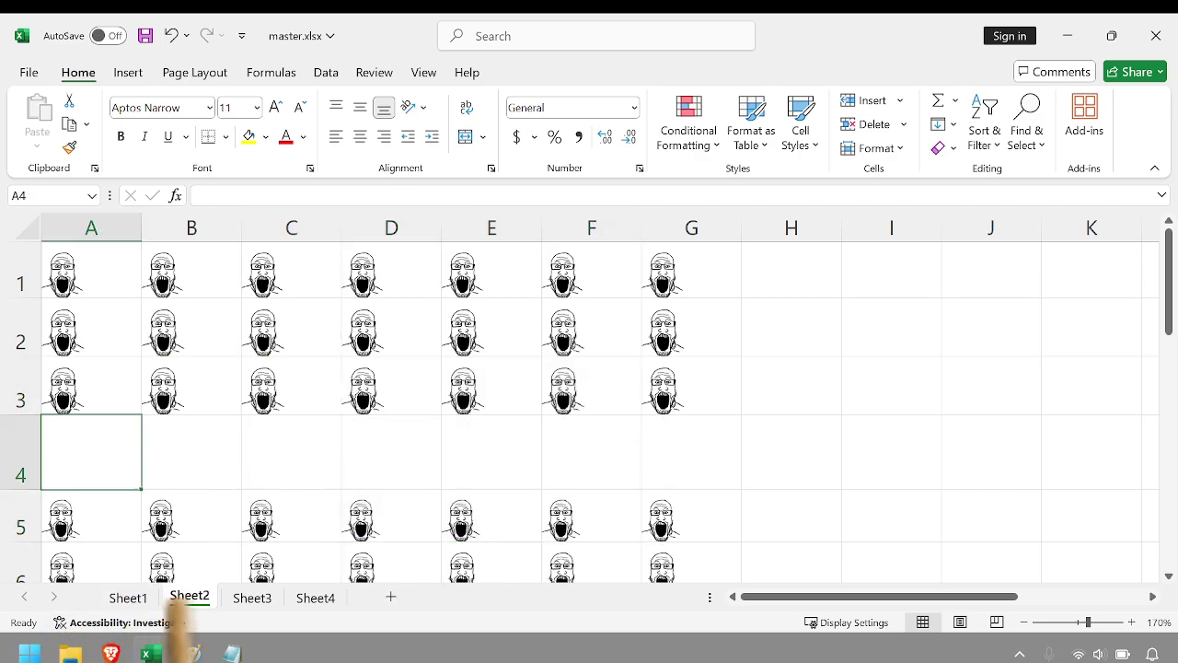
{"action": "left_click", "coordinate": [88, 272]}
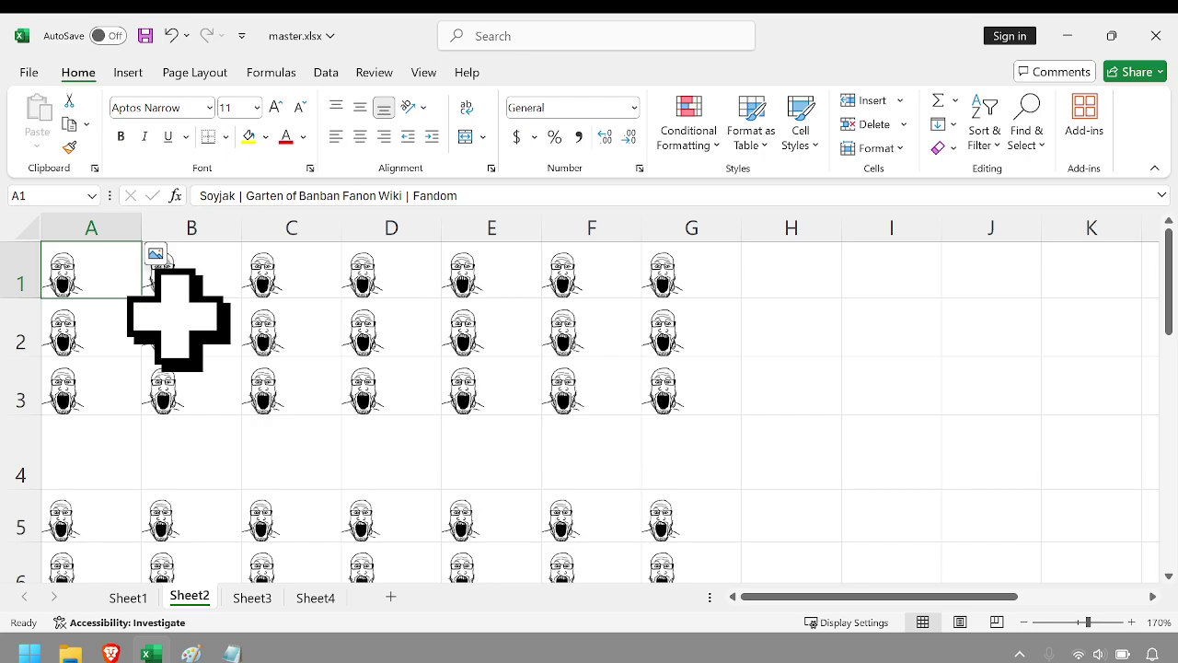
{"action": "key", "text": "shift+Down"}
{"action": "key", "text": "shift+Down"}
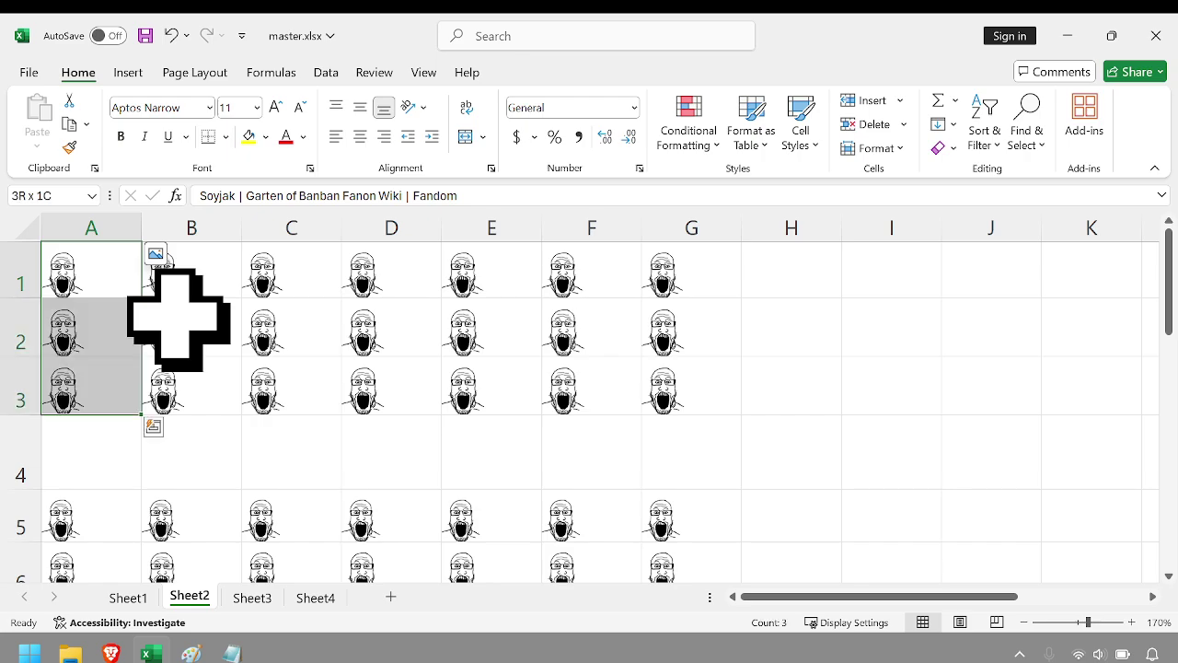
{"action": "key", "text": "ctrl+shift+Right"}
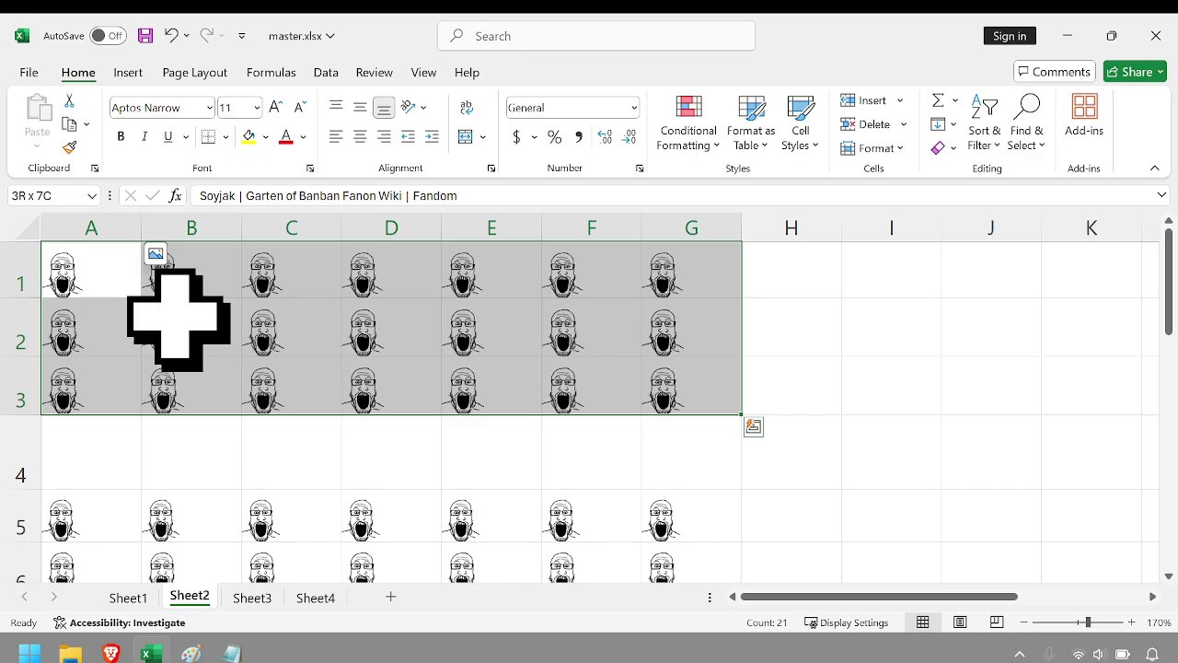
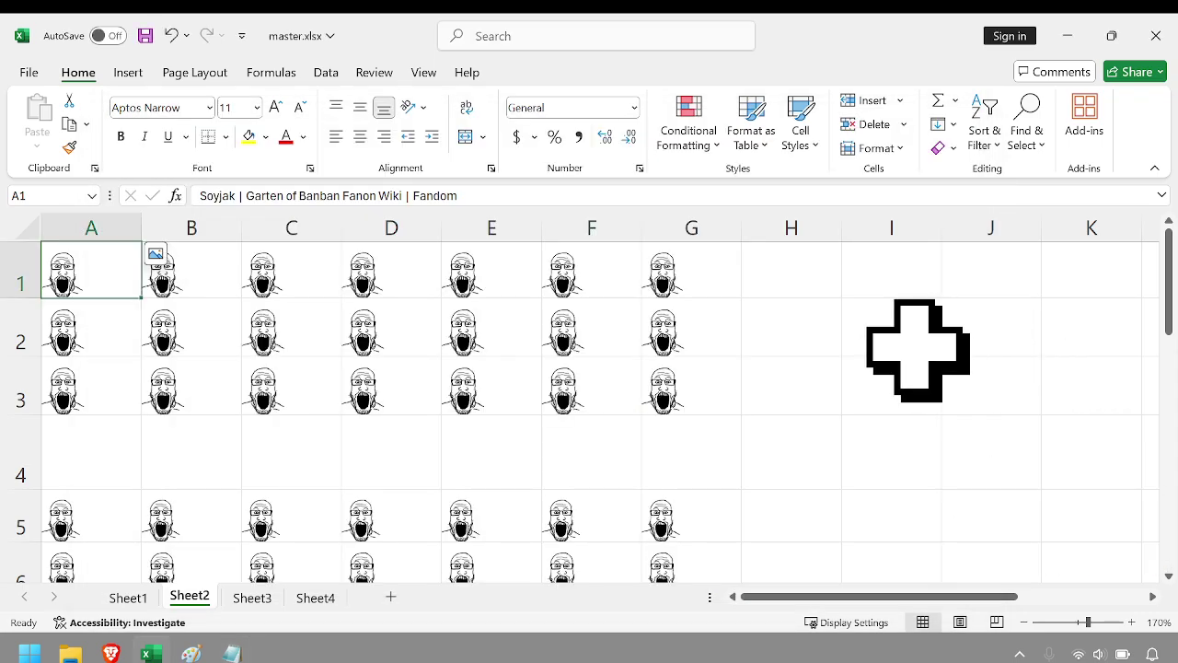
Select cells A3 and G1 in turn, and zoom the sheet in to 310% and back out to 175%
{"action": "left_click", "coordinate": [130, 391]}
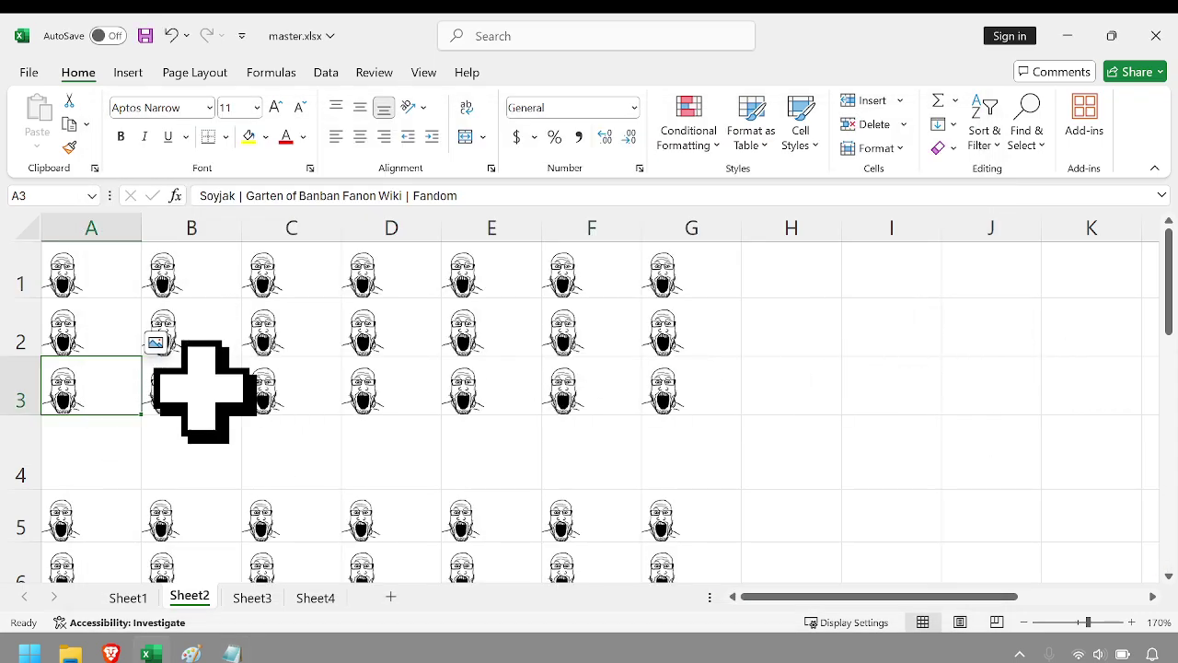
{"action": "left_click", "coordinate": [705, 285]}
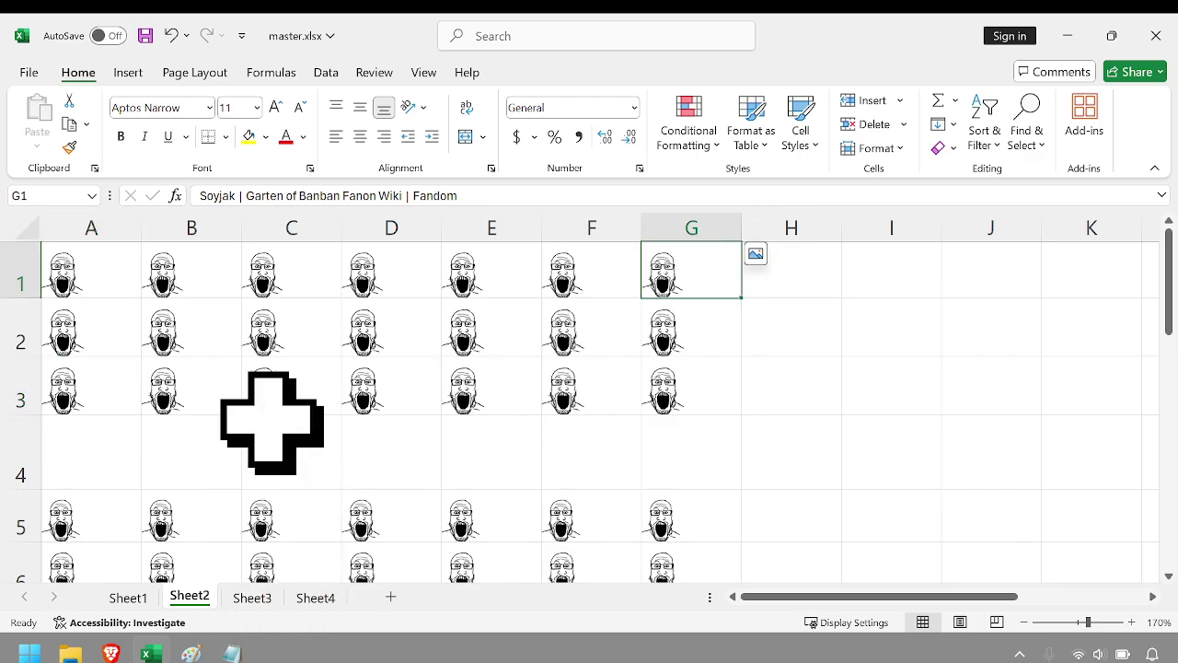
{"action": "scroll", "coordinate": [271, 423], "scroll_direction": "up", "scroll_amount": 9, "text": "ctrl"}
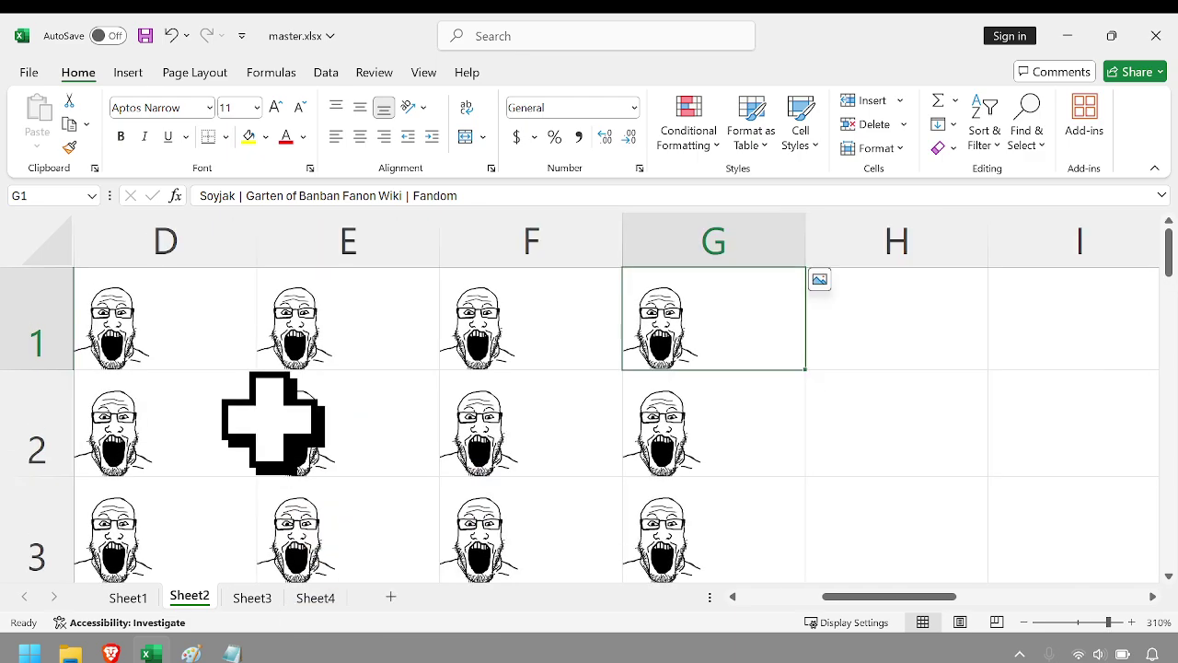
{"action": "scroll", "coordinate": [271, 419], "scroll_direction": "down", "scroll_amount": 9, "text": "ctrl"}
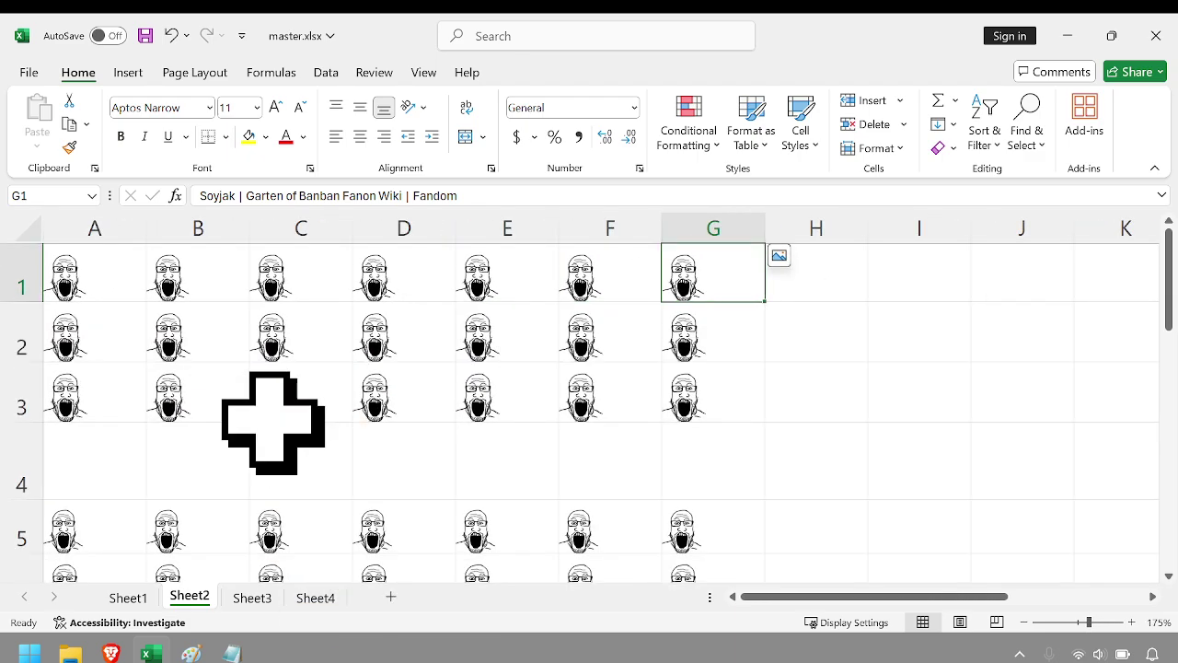
Open Sheet3, and switch to the Brave browser's SpongeBob SquarePants season 1 Wikipedia page at the start of the Episodes table
{"action": "left_click", "coordinate": [256, 600]}
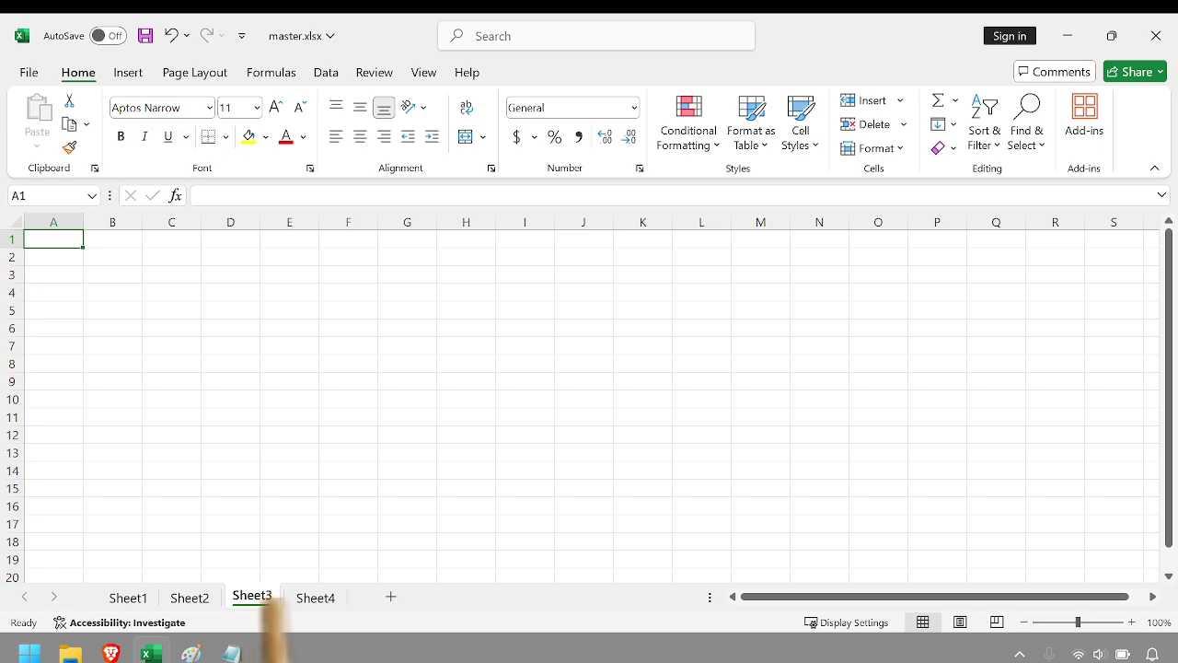
{"action": "left_click", "coordinate": [242, 599]}
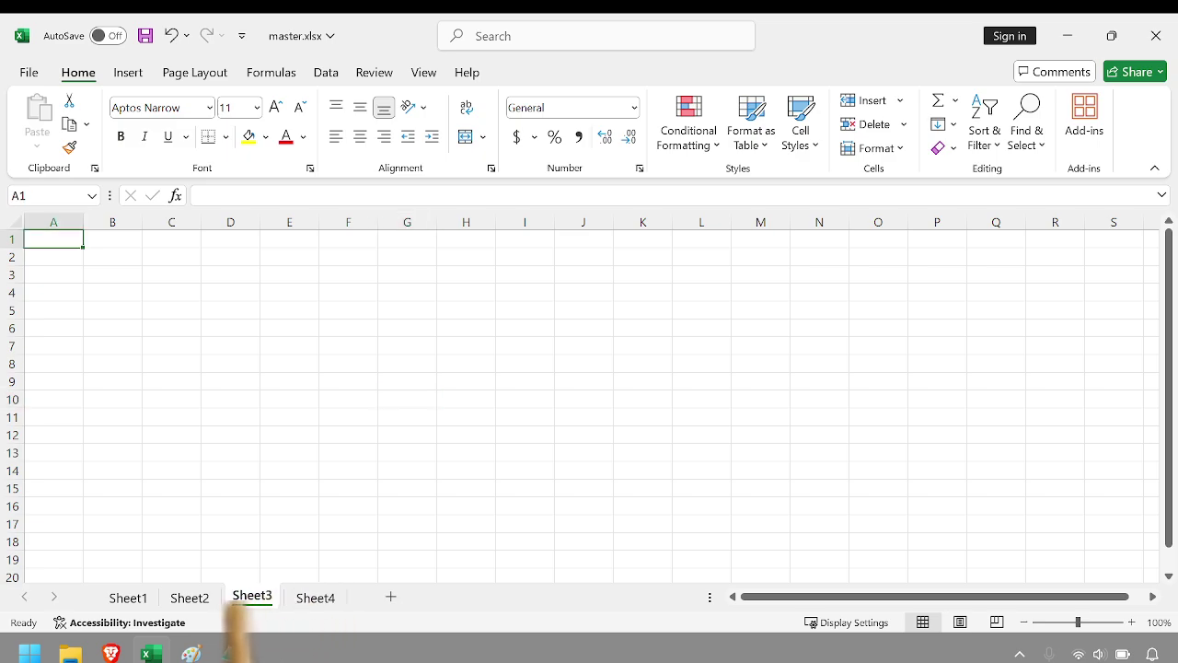
{"action": "left_click", "coordinate": [111, 652]}
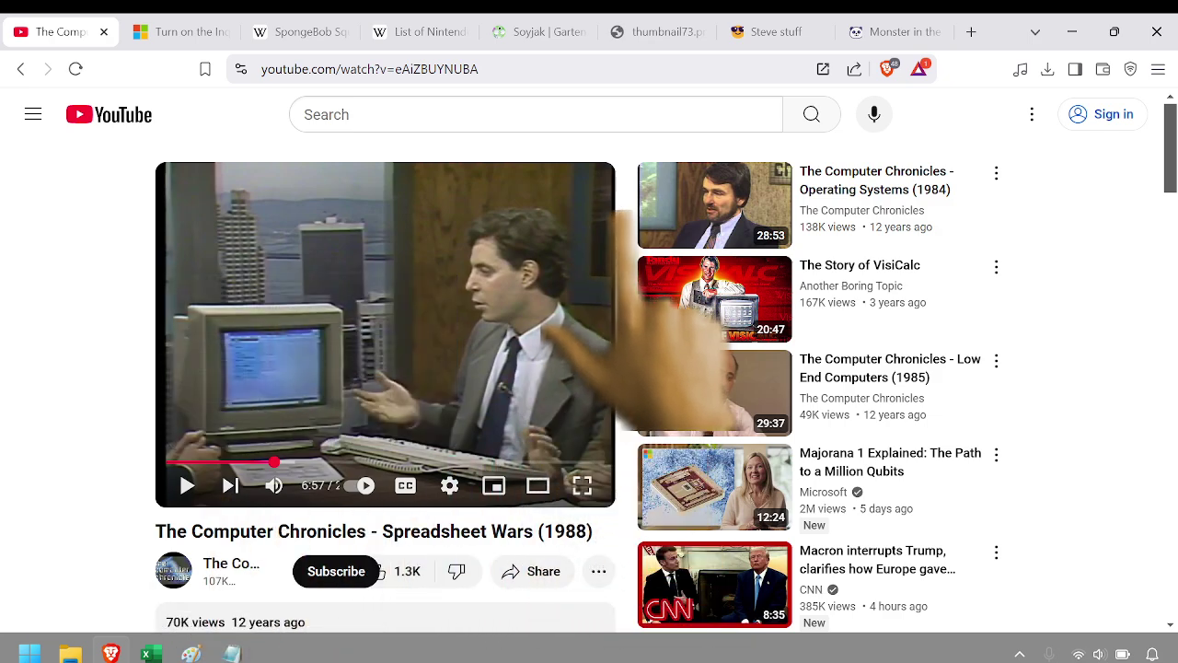
{"action": "left_click", "coordinate": [293, 31]}
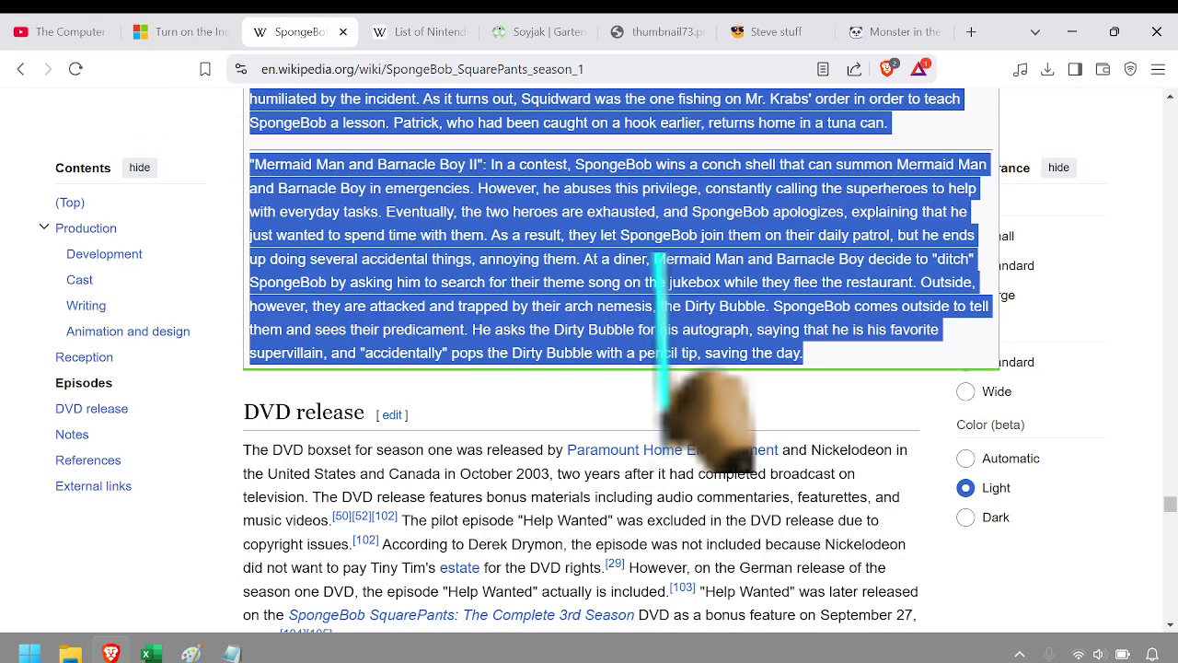
{"action": "left_click", "coordinate": [659, 258]}
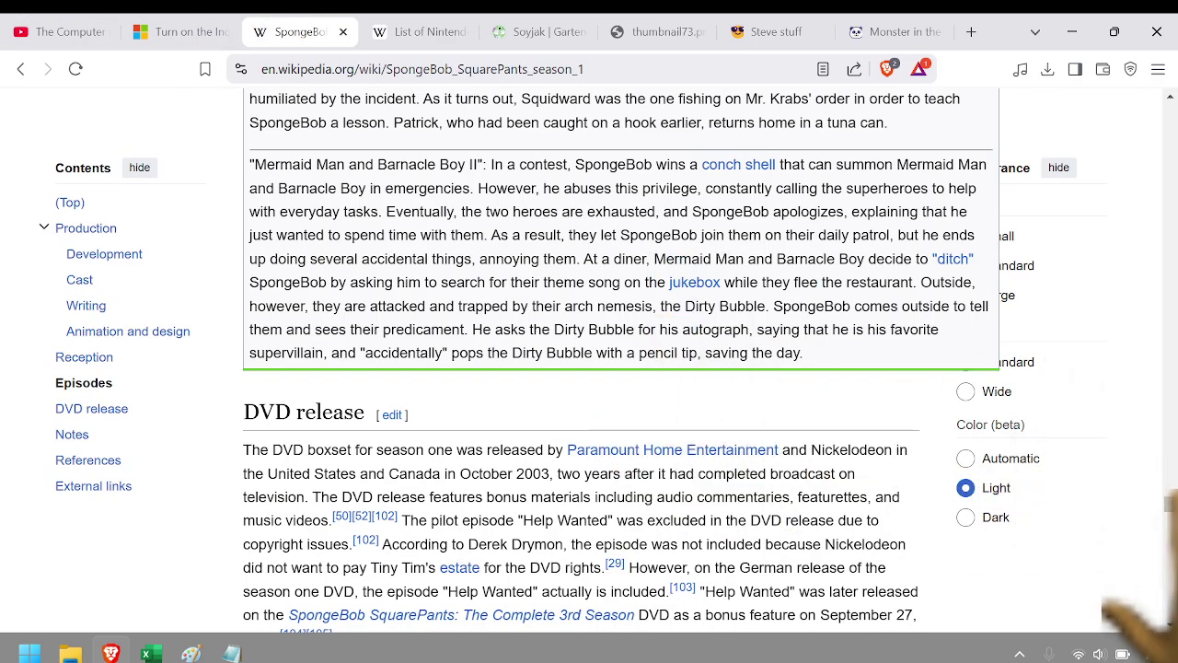
{"action": "left_click_drag", "start_coordinate": [1173, 503], "coordinate": [1170, 206]}
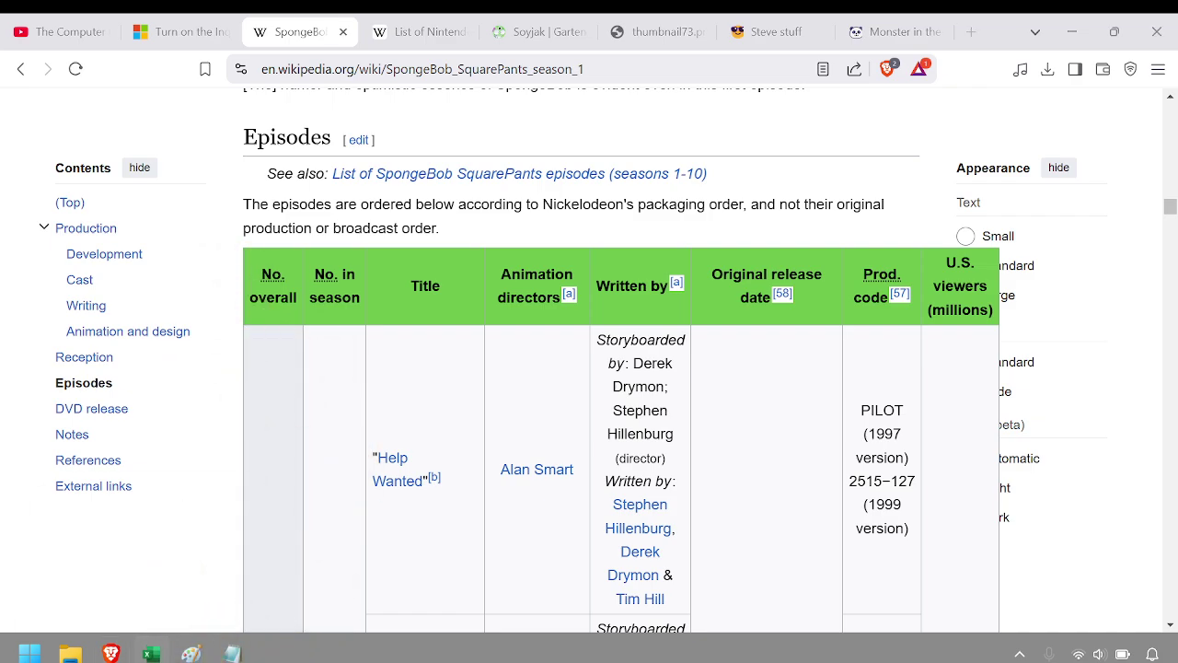
Back in Excel, try entering the column headers name and date by hand in cells A1 and B1 of Sheet3
{"action": "key", "text": "alt+Tab"}
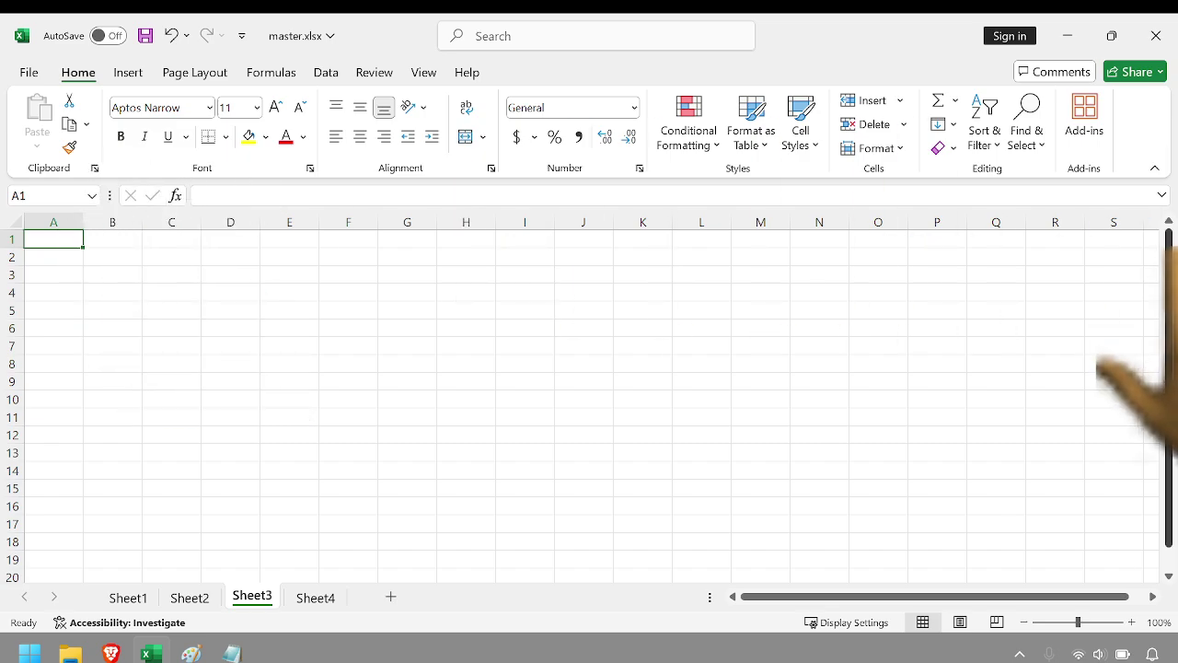
{"action": "type", "text": "name"}
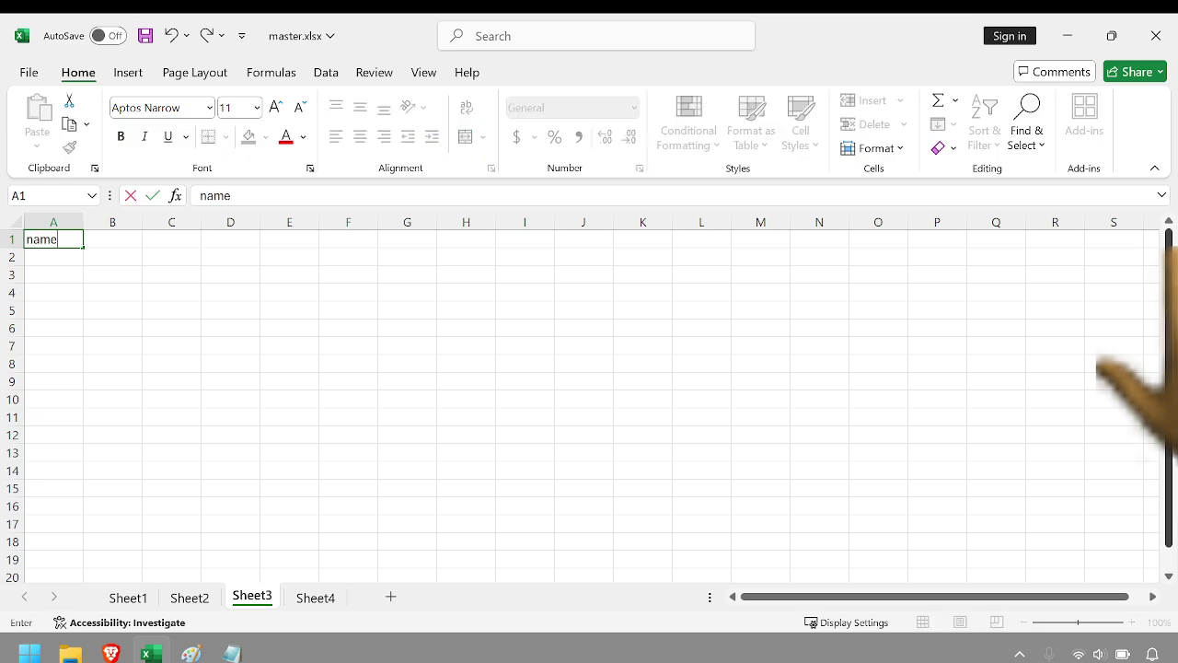
{"action": "type", "text": "date"}
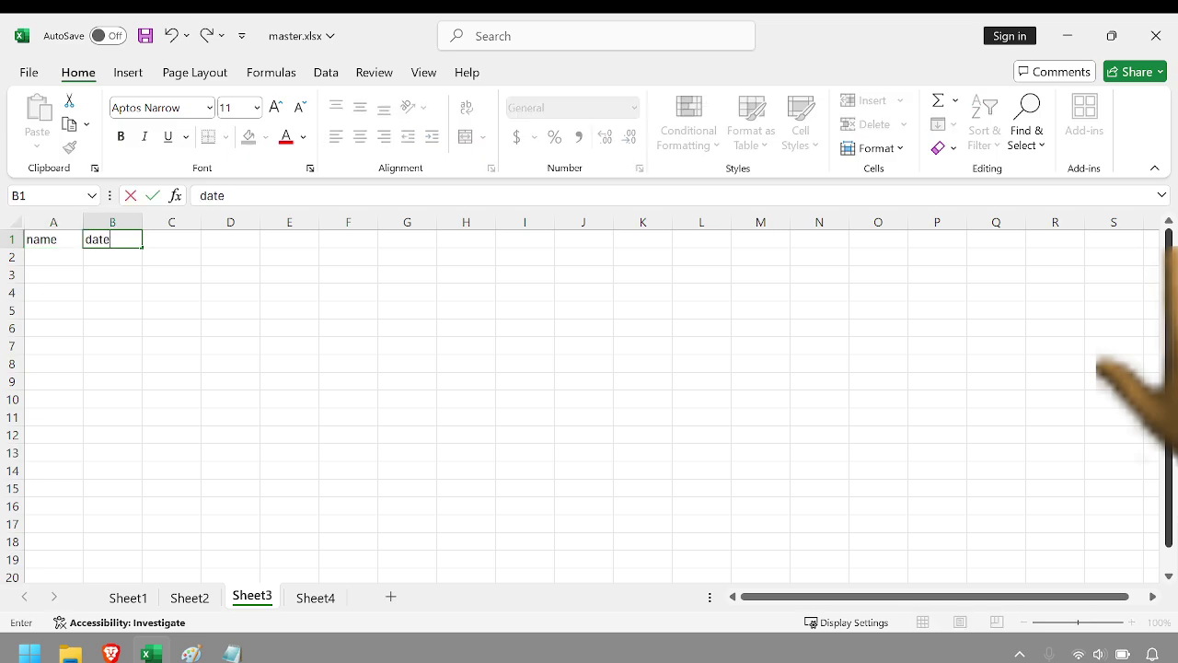
{"action": "key", "text": "Return"}
{"action": "type", "text": "ce"}
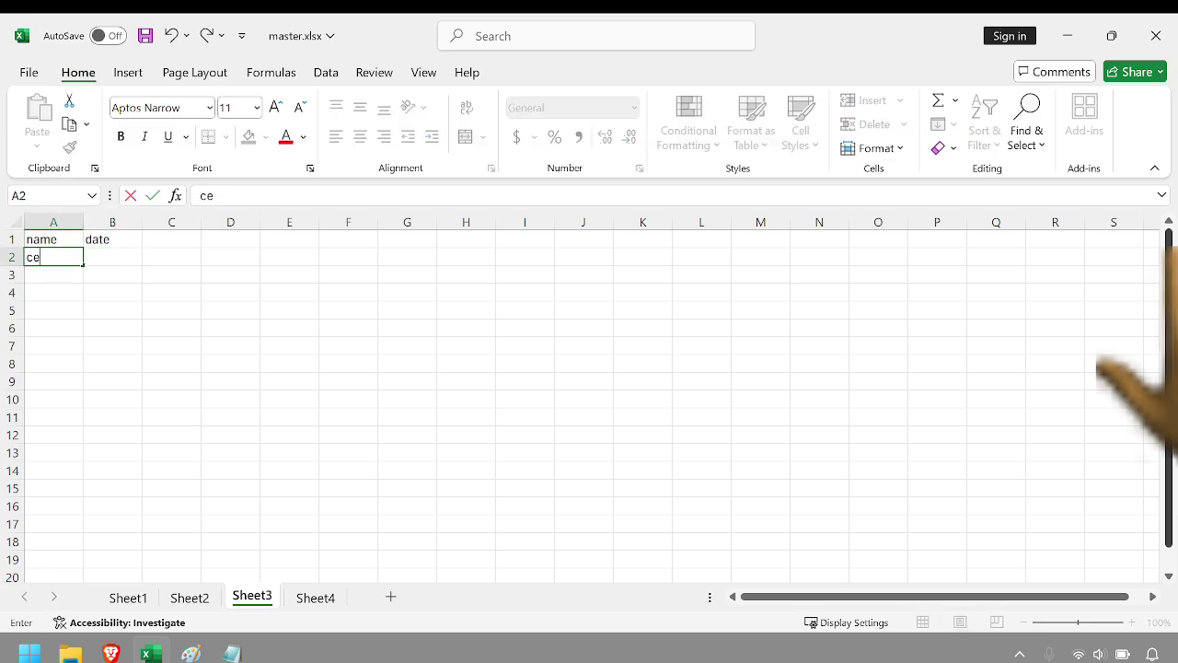
{"action": "key", "text": "BackSpace"}
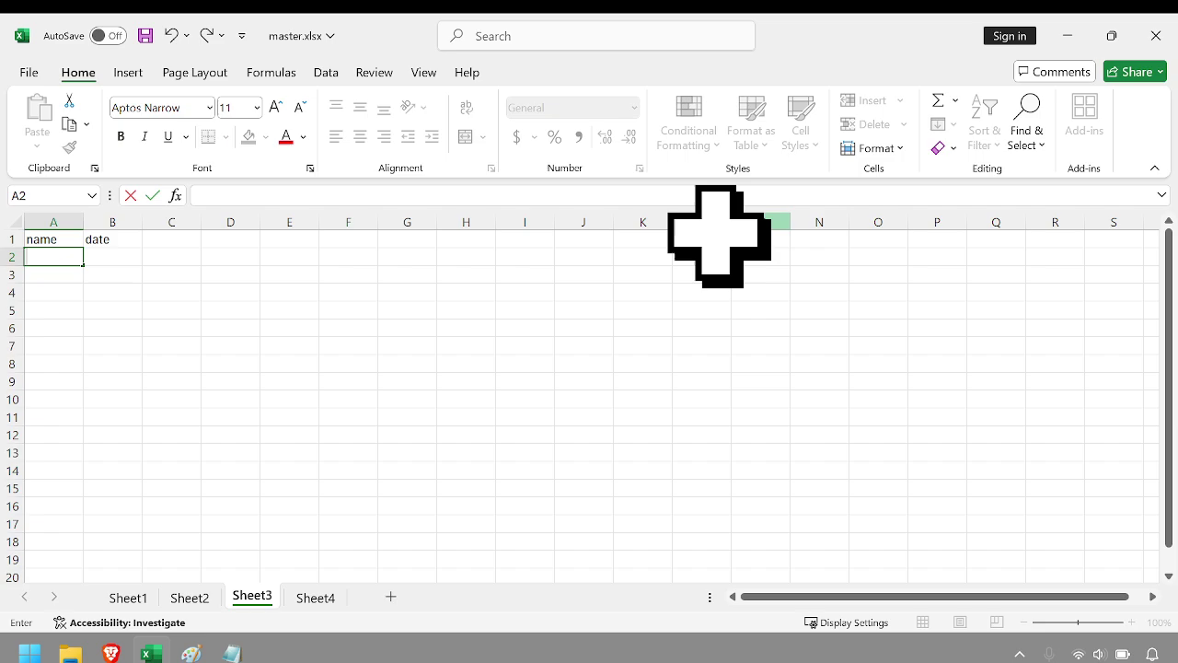
{"action": "left_click", "coordinate": [112, 245]}
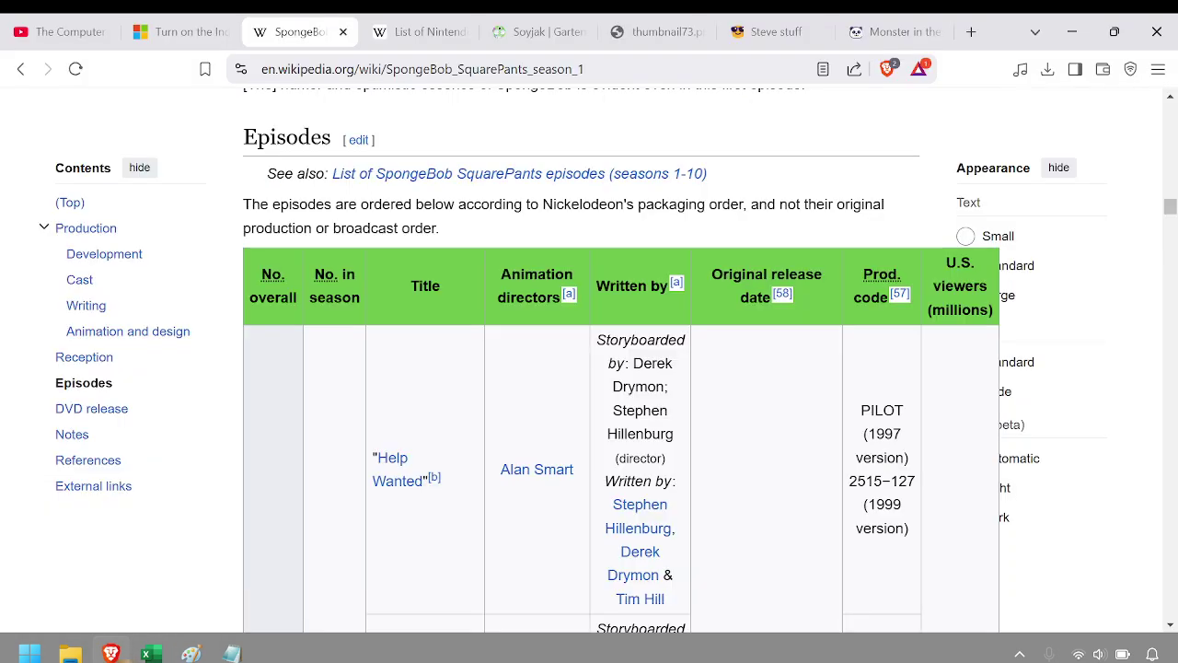
On the SpongeBob season 1 page in Brave, select the Episodes table from the No. overall header through the last summary, ending "saving the day."
{"action": "double_click", "coordinate": [271, 275]}
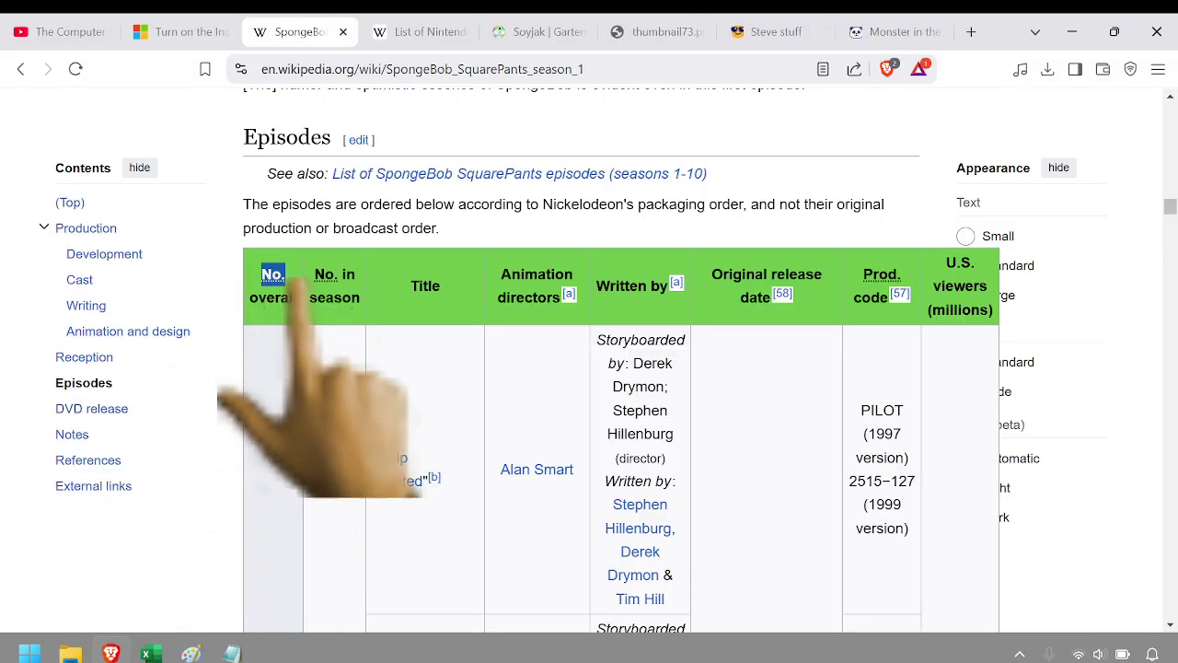
{"action": "left_click_drag", "start_coordinate": [270, 274], "coordinate": [675, 276]}
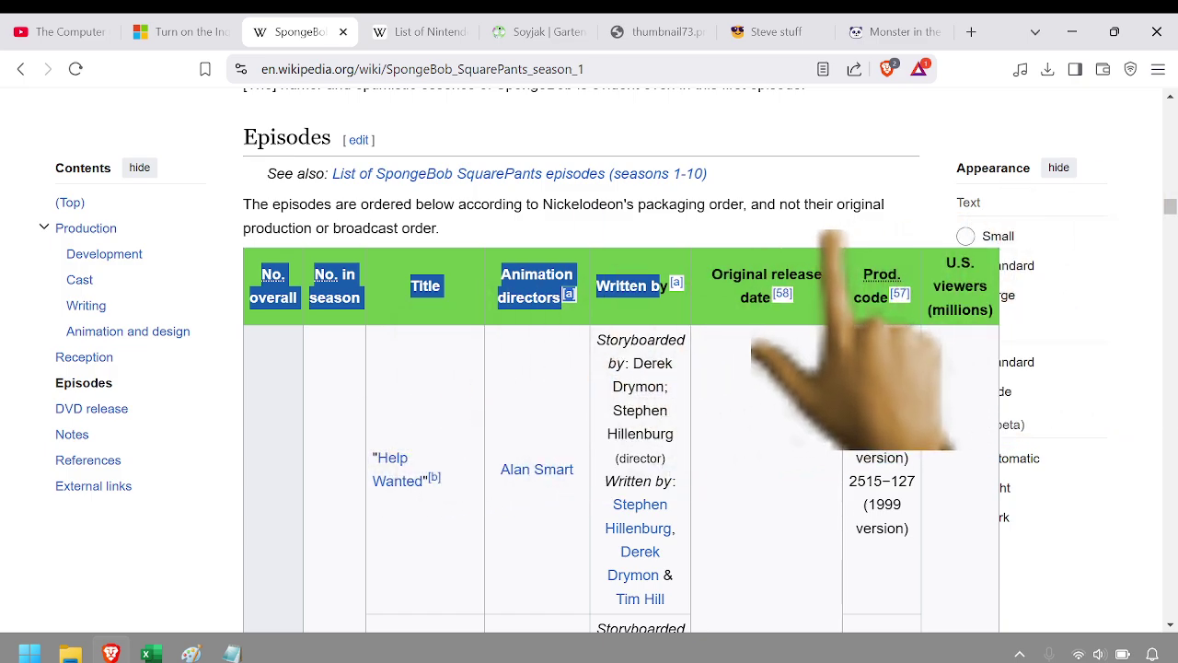
{"action": "scroll", "coordinate": [1113, 350], "scroll_direction": "down", "scroll_amount": 20}
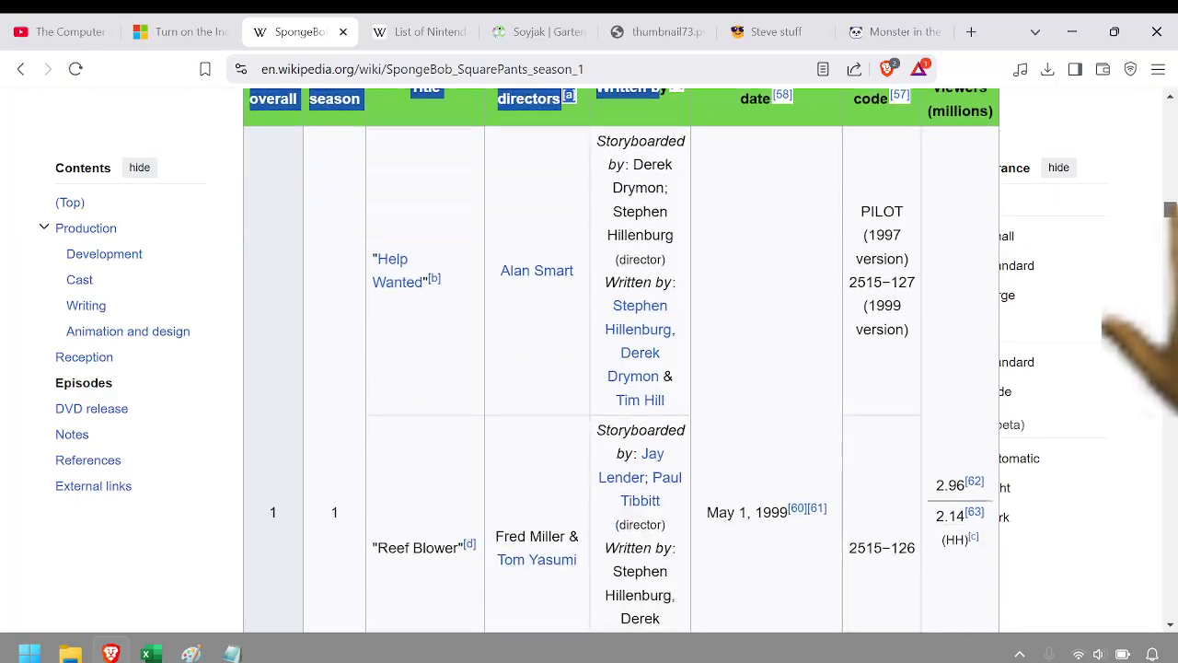
{"action": "mouse_move", "coordinate": [1167, 508]}
{"action": "left_mouse_down"}
{"action": "mouse_move", "coordinate": [1167, 526]}
{"action": "mouse_move", "coordinate": [1167, 500]}
{"action": "left_mouse_up"}
{"action": "scroll", "coordinate": [1118, 612], "scroll_direction": "down", "scroll_amount": 3}
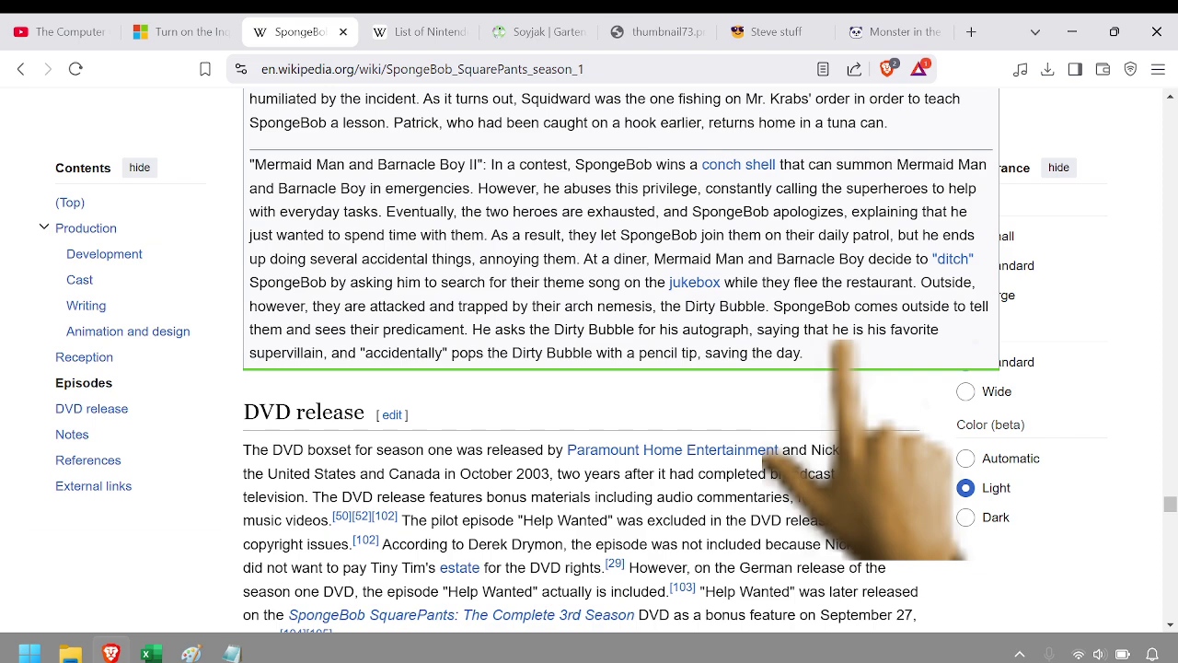
{"action": "left_click", "coordinate": [842, 344], "text": "shift"}
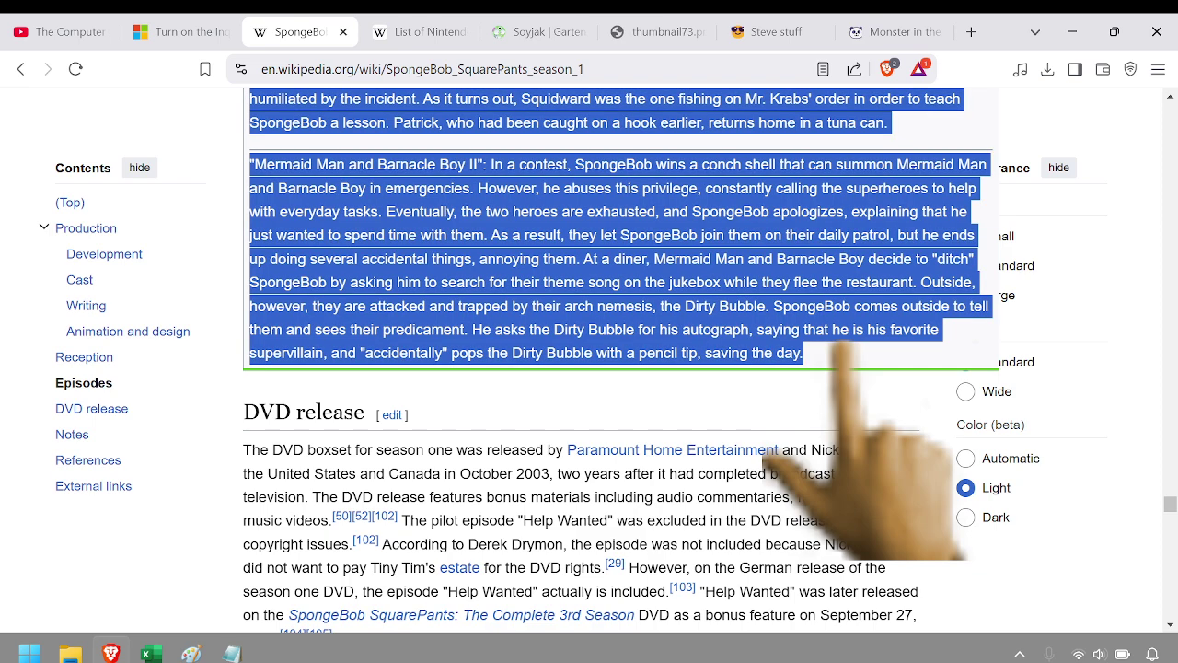
Move the selection's end around within the last episode summary, and extend it back to "saving the day."
{"action": "left_click", "coordinate": [782, 309], "text": "shift"}
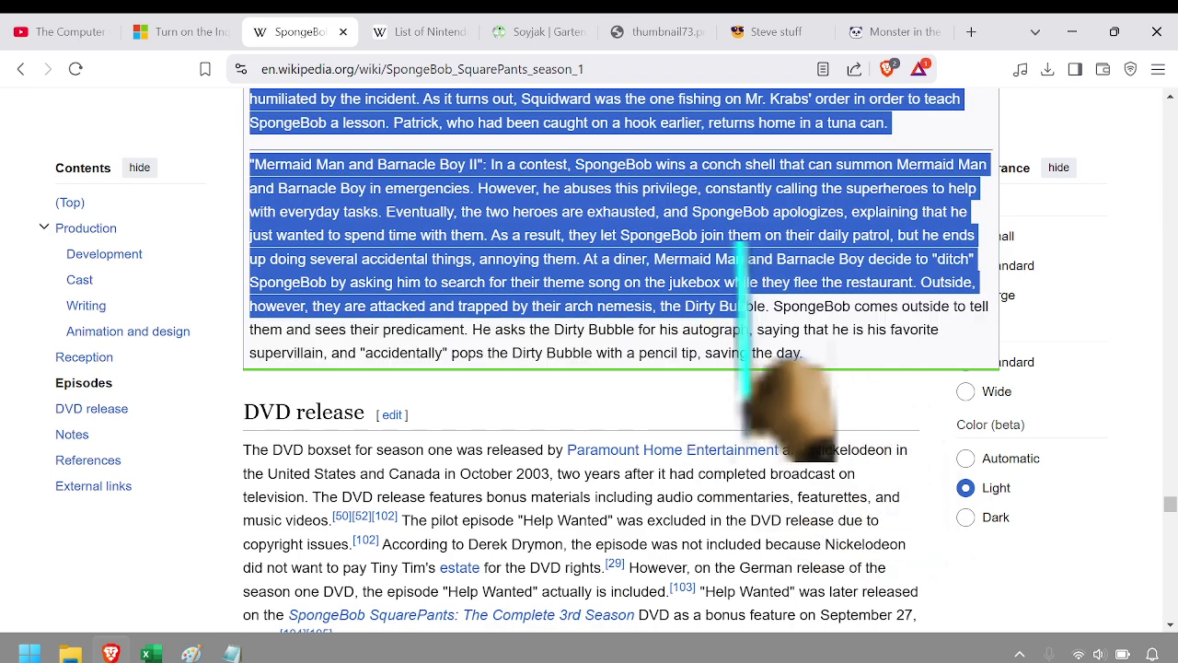
{"action": "left_click", "coordinate": [716, 237], "text": "shift"}
{"action": "left_click", "coordinate": [781, 306], "text": "shift"}
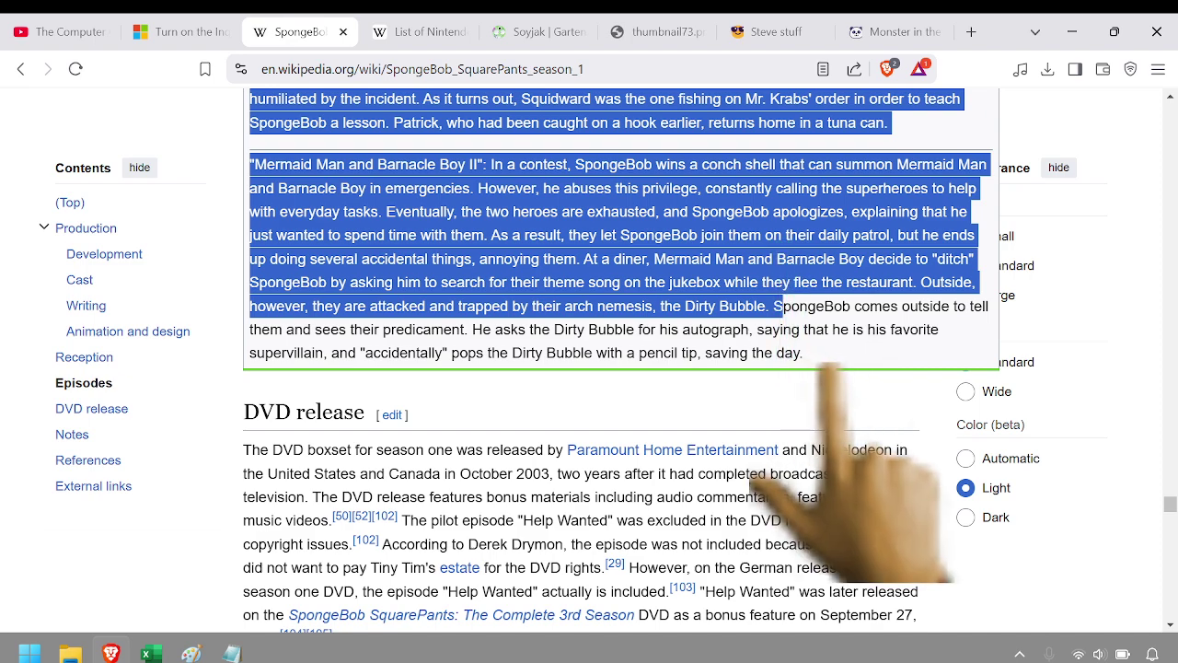
{"action": "left_click", "coordinate": [822, 357], "text": "shift"}
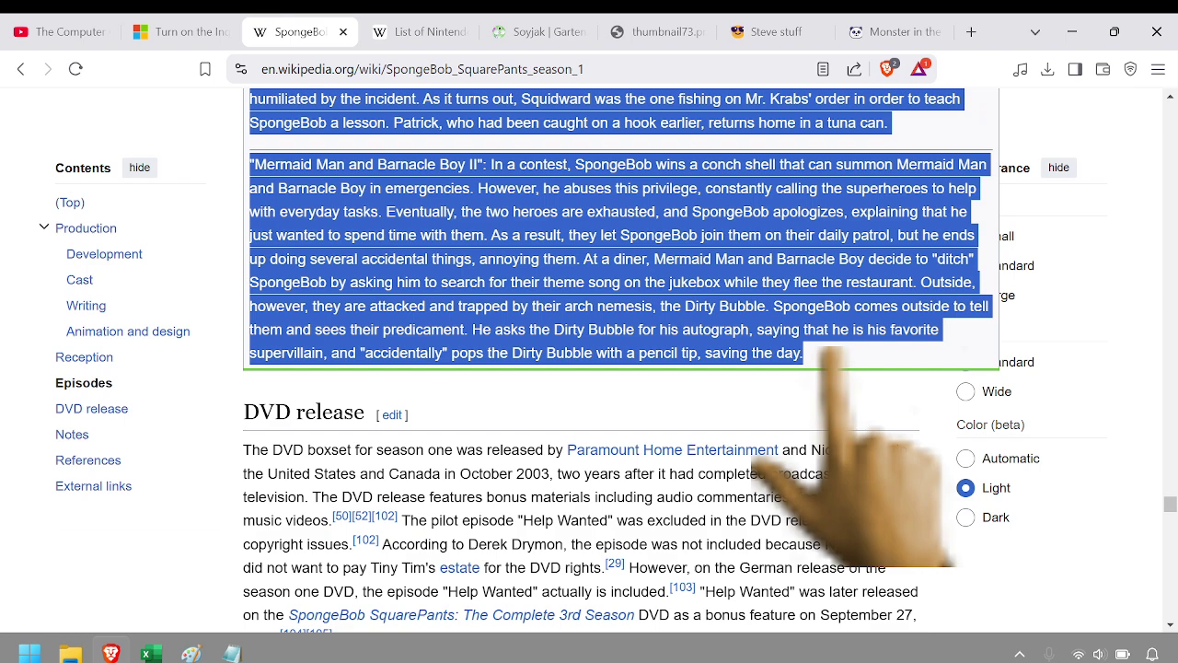
Try selecting the Episodes table backwards from its end up to the "Mermaid Man and Barnacle Boy II" row, and clear the selection
{"action": "left_click", "coordinate": [833, 352]}
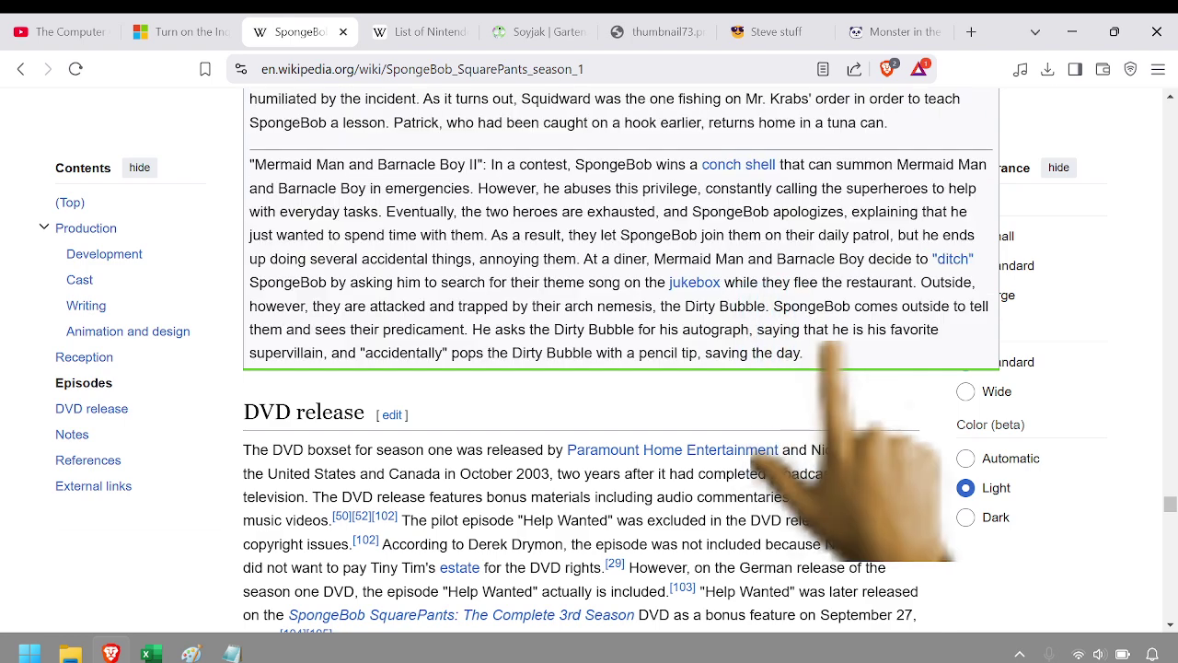
{"action": "mouse_move", "coordinate": [833, 352]}
{"action": "left_mouse_down"}
{"action": "mouse_move", "coordinate": [491, 352]}
{"action": "mouse_move", "coordinate": [557, 345]}
{"action": "mouse_move", "coordinate": [553, 234]}
{"action": "mouse_move", "coordinate": [367, 187]}
{"action": "mouse_move", "coordinate": [377, 259]}
{"action": "mouse_move", "coordinate": [377, 195]}
{"action": "mouse_move", "coordinate": [375, 501]}
{"action": "left_mouse_up"}
{"action": "scroll", "coordinate": [378, 195], "scroll_direction": "up", "scroll_amount": 1}
{"action": "scroll", "coordinate": [390, 310], "scroll_direction": "up", "scroll_amount": 5}
{"action": "left_click_drag", "start_coordinate": [409, 317], "coordinate": [382, 260]}
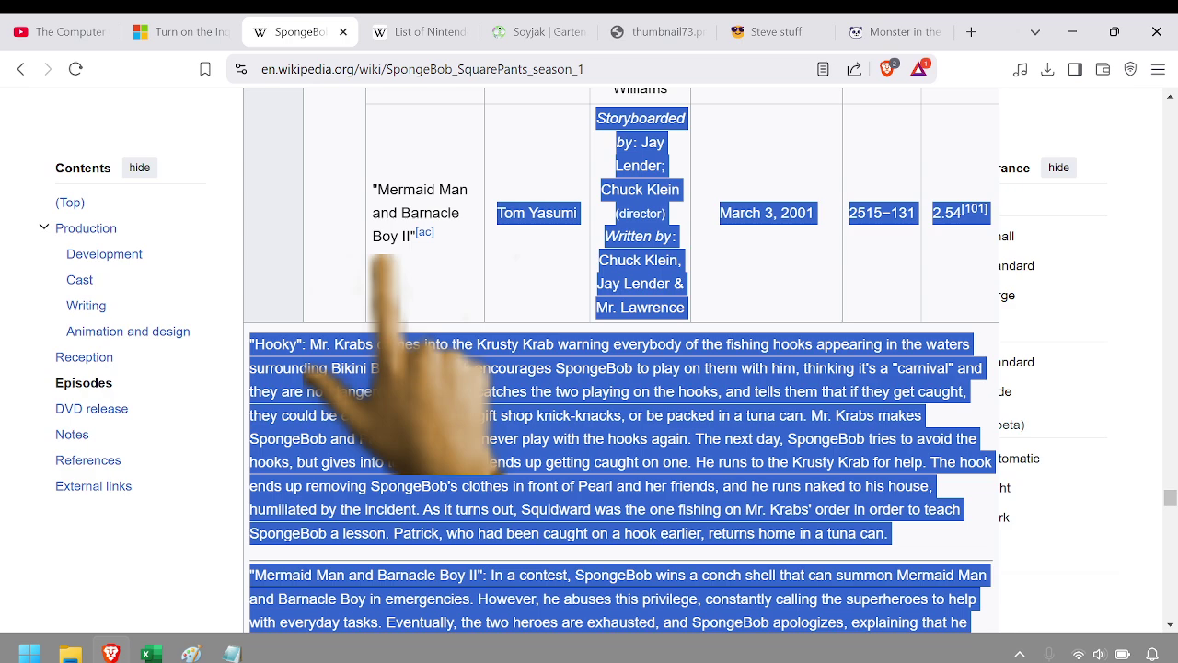
{"action": "left_click", "coordinate": [516, 474]}
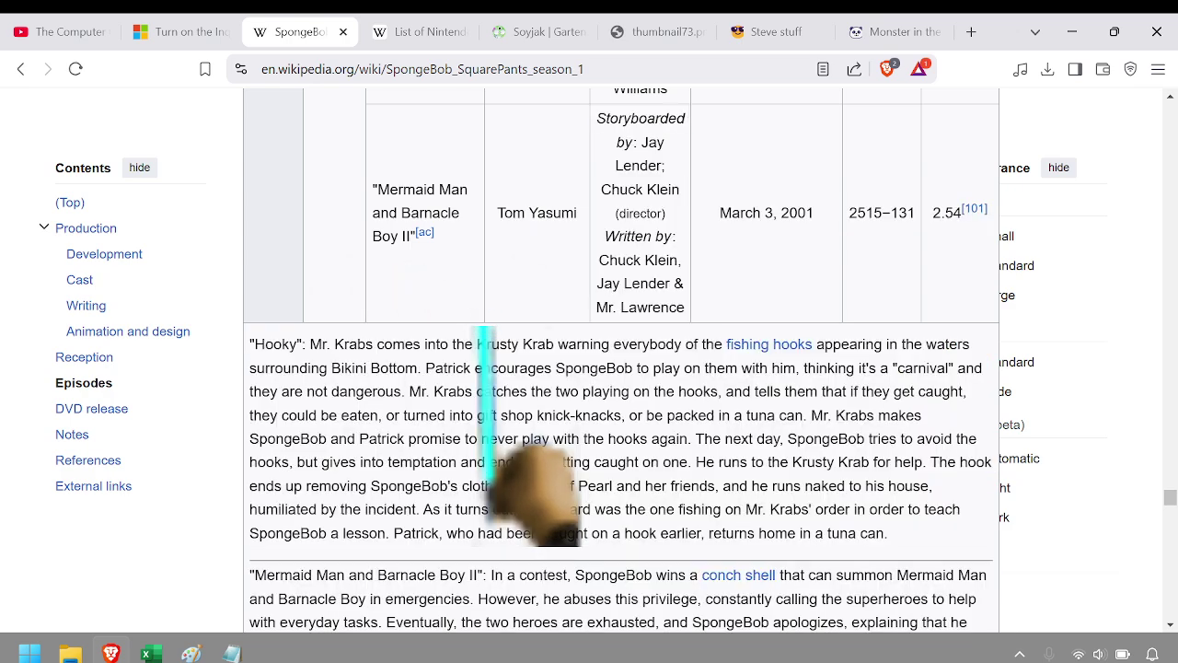
In Excel, paste the copied episodes table into Sheet3 at cell A1 with the destination formatting, and select cell E13
{"action": "left_click", "coordinate": [151, 653]}
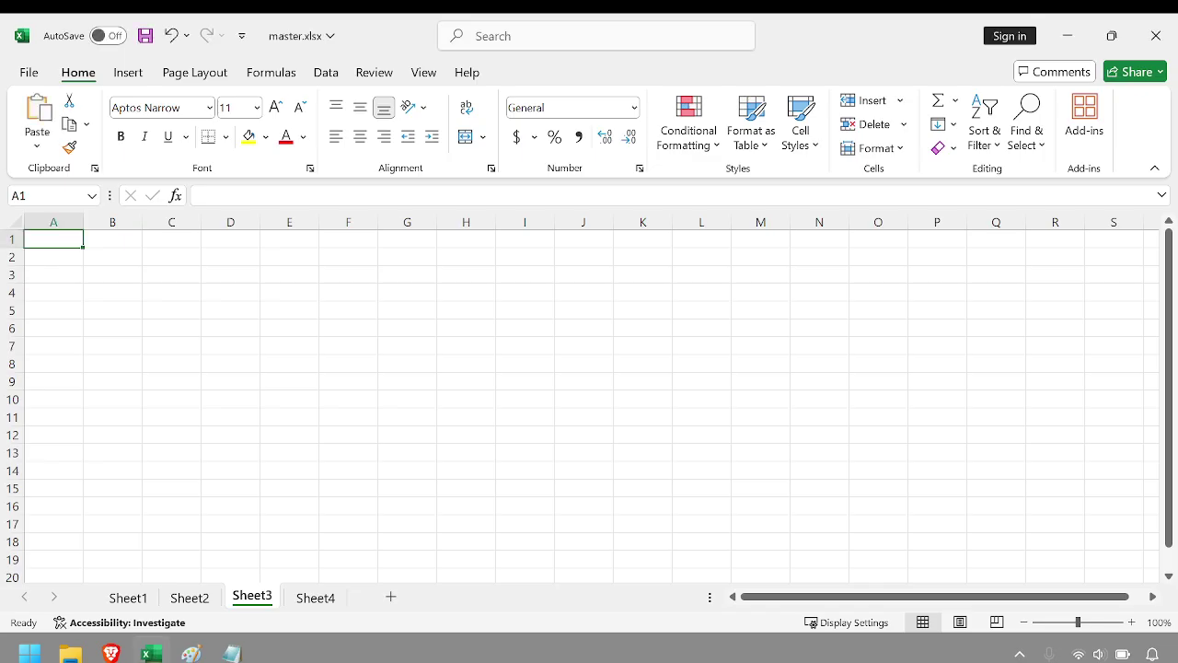
{"action": "right_click", "coordinate": [57, 238]}
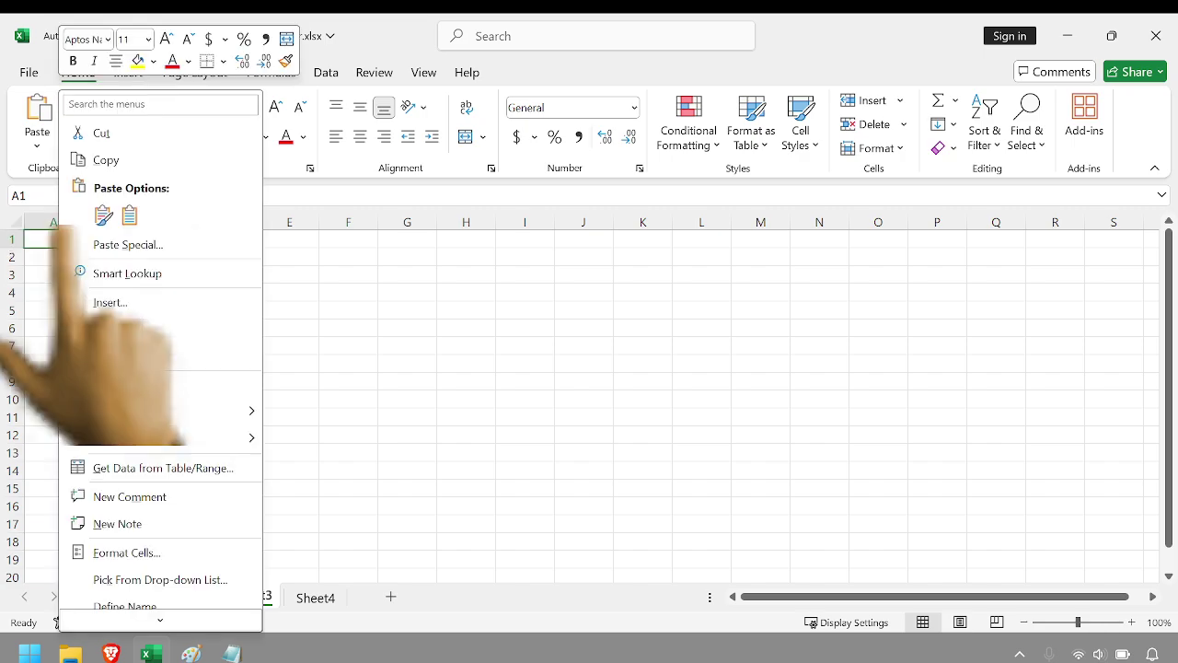
{"action": "left_click", "coordinate": [129, 215]}
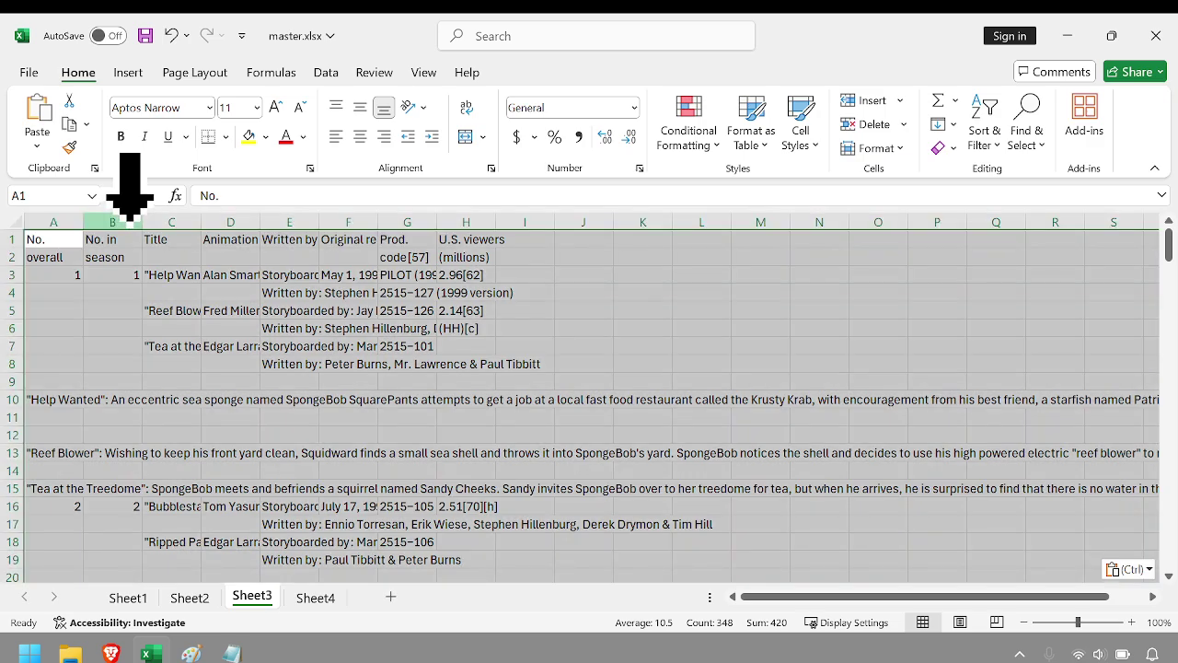
{"action": "left_click", "coordinate": [301, 453]}
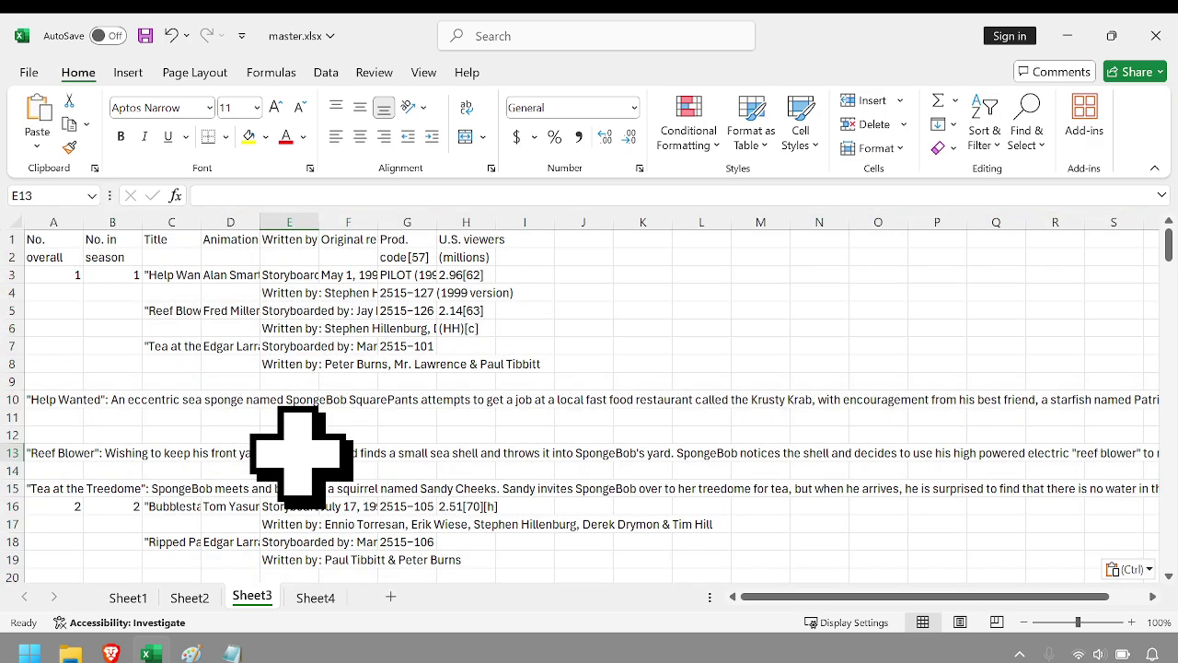
Open Sheet4, and switch to Brave's List of Nintendo Entertainment System games page at the start of the Licensed games table
{"action": "left_click", "coordinate": [313, 598]}
{"action": "key", "text": "alt+Tab"}
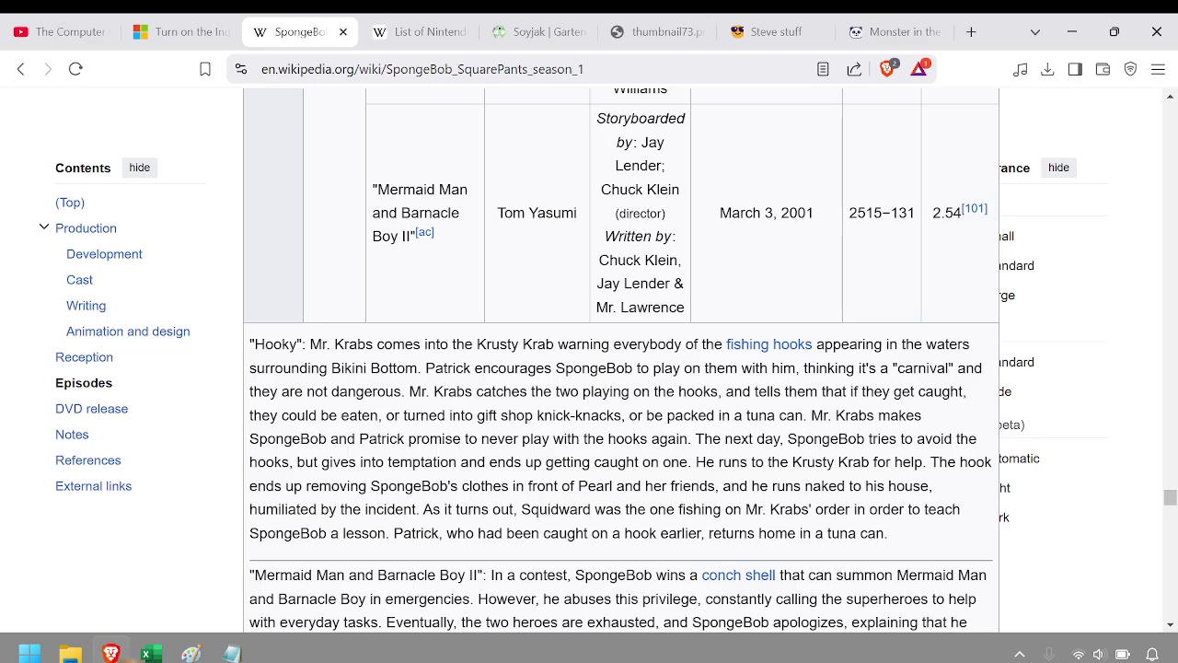
{"action": "left_click", "coordinate": [423, 32]}
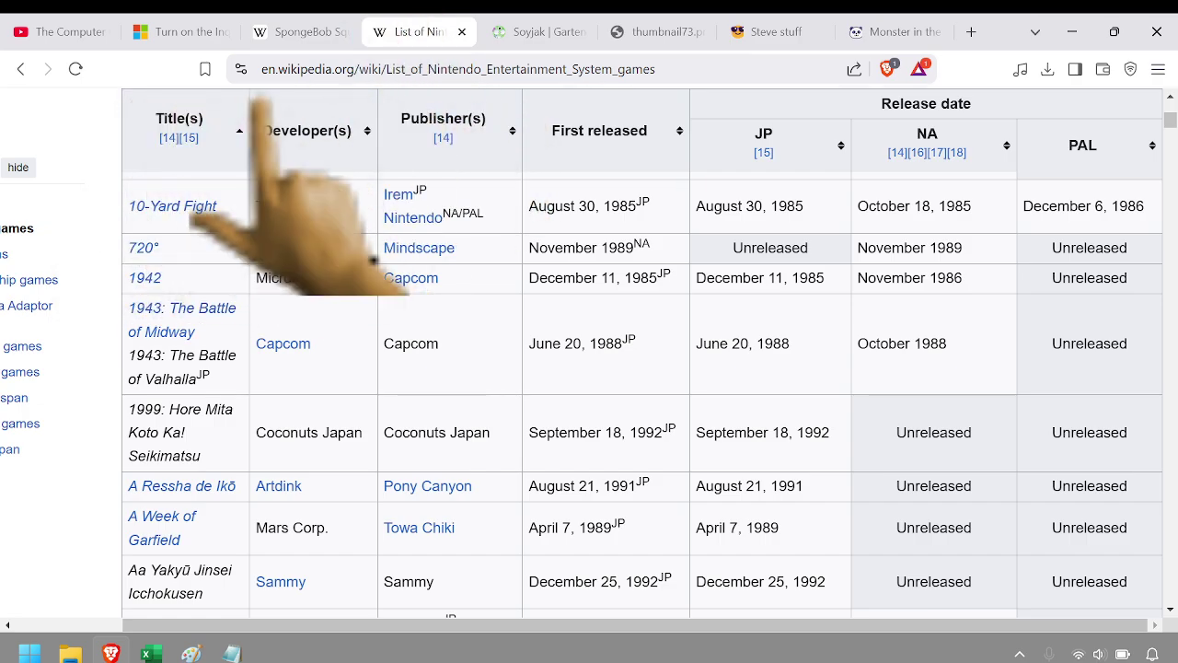
{"action": "scroll", "coordinate": [129, 267], "scroll_direction": "up", "scroll_amount": 10}
{"action": "scroll", "coordinate": [234, 294], "scroll_direction": "down", "scroll_amount": 5}
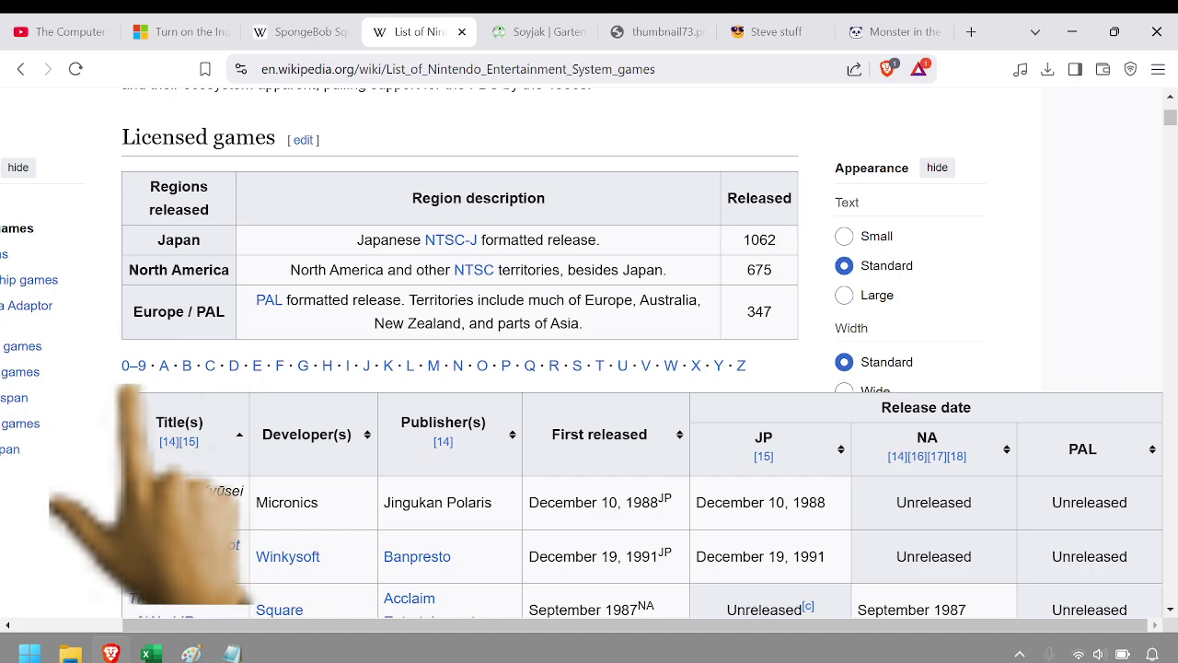
Select the main licensed games table from the Title(s) header through its last row, Zunō Senkan Galg
{"action": "left_click_drag", "start_coordinate": [152, 419], "coordinate": [353, 456]}
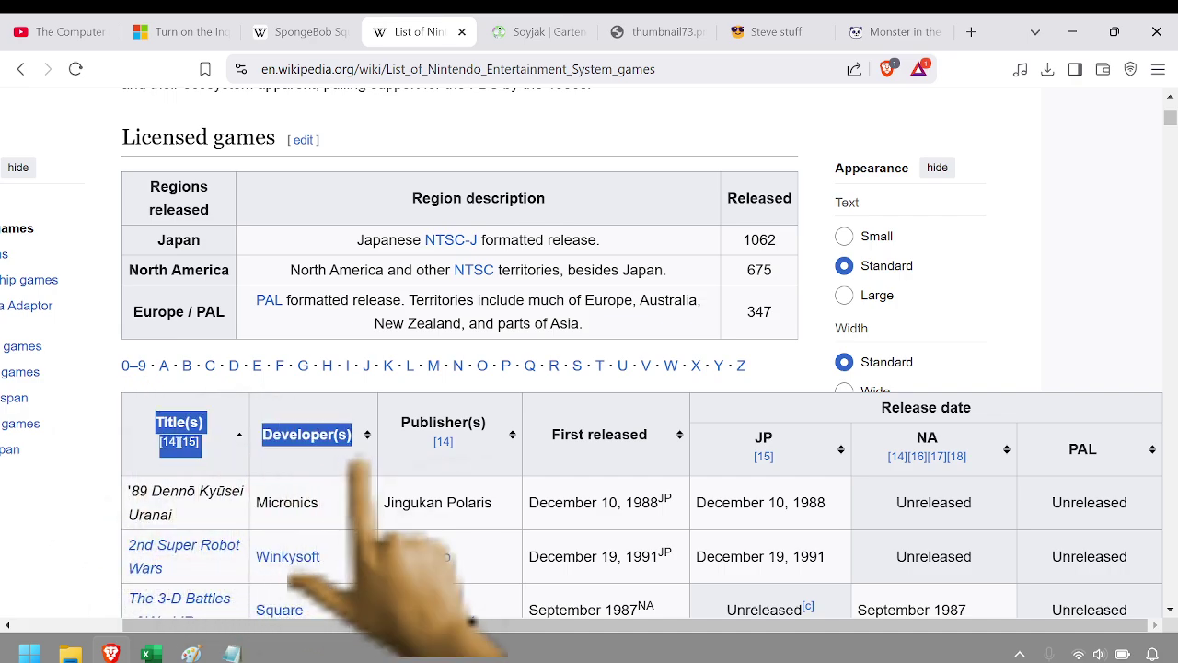
{"action": "left_click_drag", "start_coordinate": [1133, 267], "coordinate": [1132, 630]}
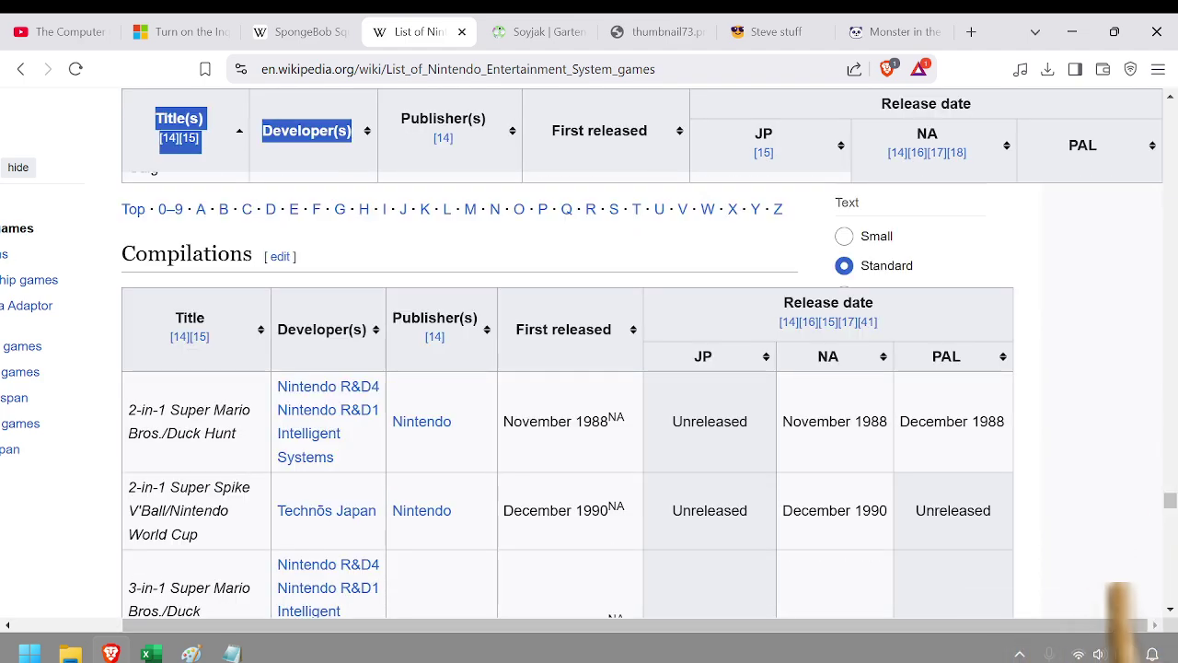
{"action": "scroll", "coordinate": [1105, 613], "scroll_direction": "up", "scroll_amount": 10}
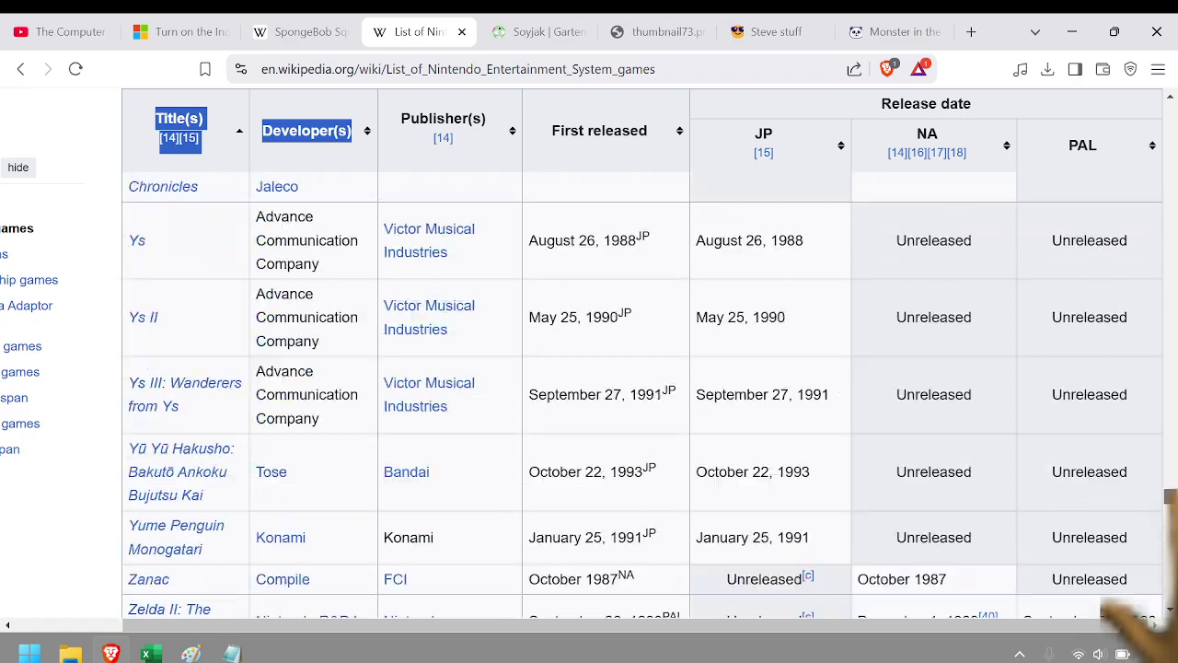
{"action": "scroll", "coordinate": [1091, 575], "scroll_direction": "down", "scroll_amount": 8}
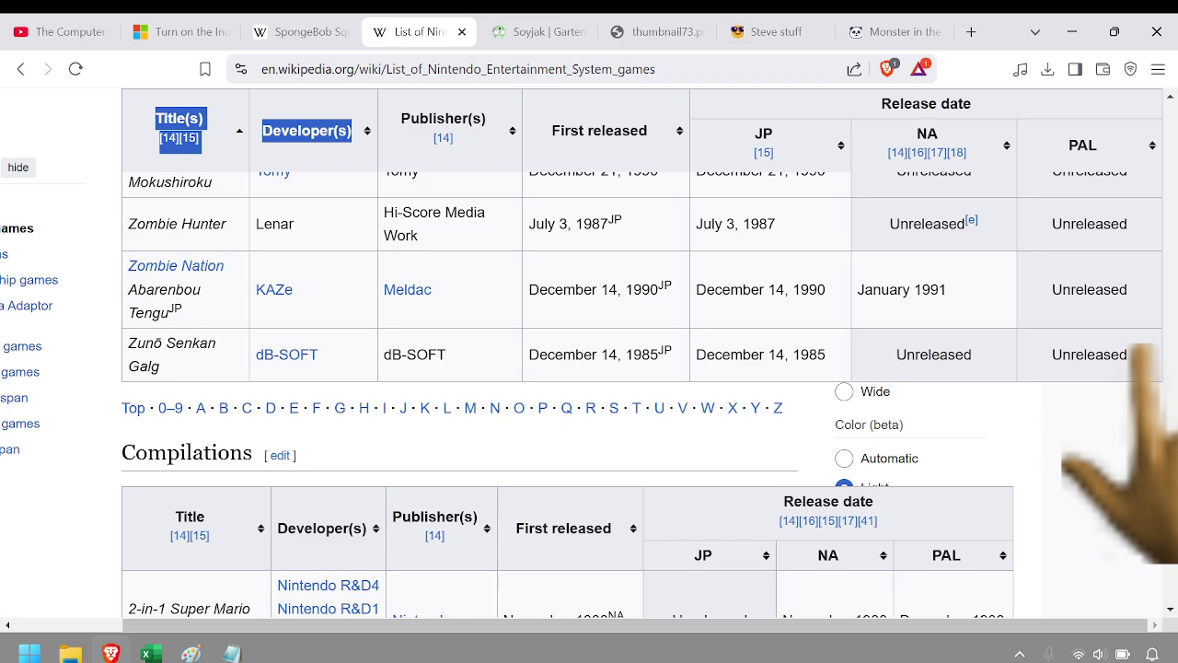
{"action": "left_click_drag", "start_coordinate": [1141, 355], "coordinate": [1141, 354]}
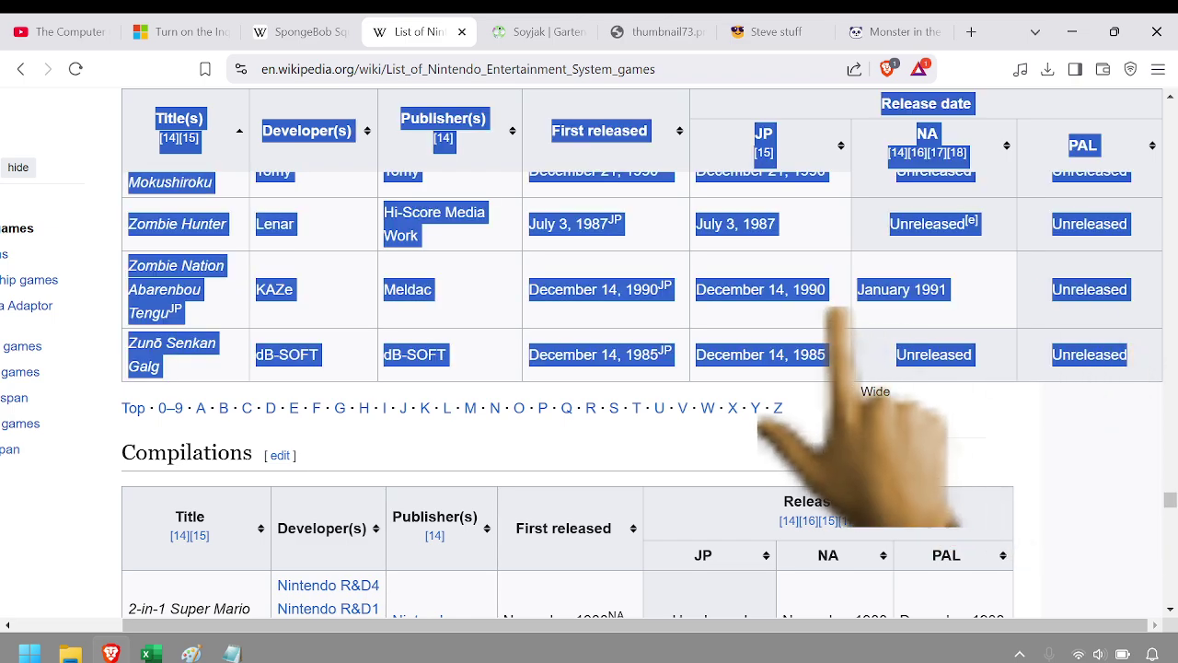
Clear the web table selection and paste the copied licensed games table into Excel's Sheet4 at cell A1, matching the destination formatting
{"action": "left_click", "coordinate": [146, 654]}
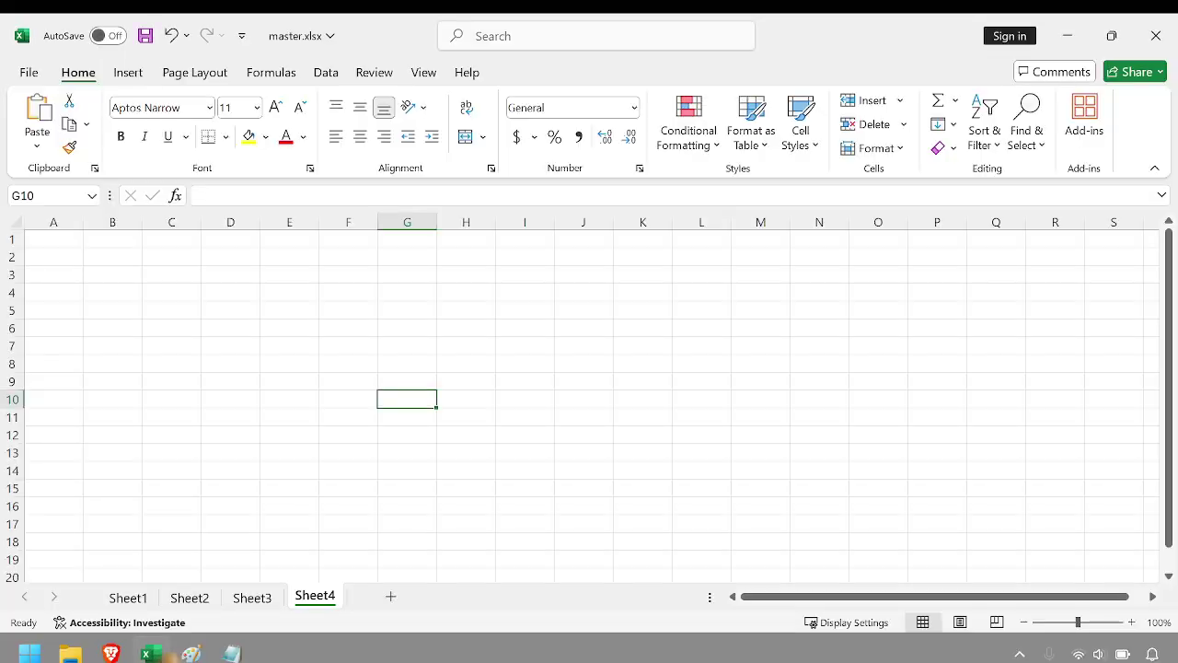
{"action": "left_click", "coordinate": [110, 654]}
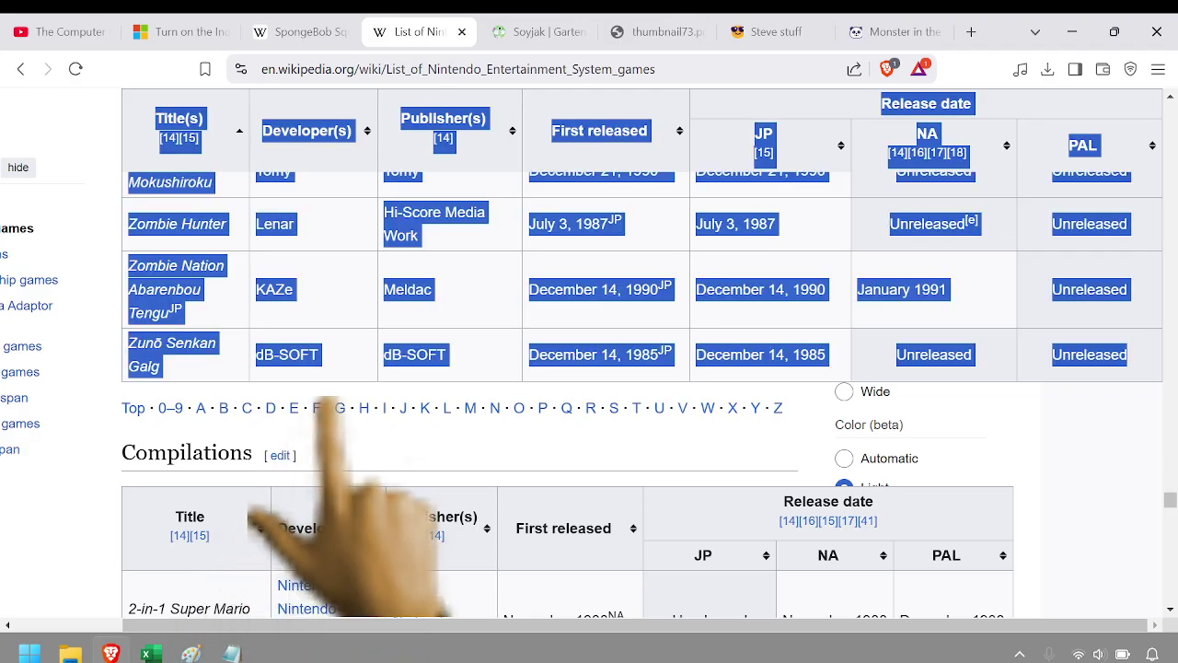
{"action": "left_click", "coordinate": [404, 451]}
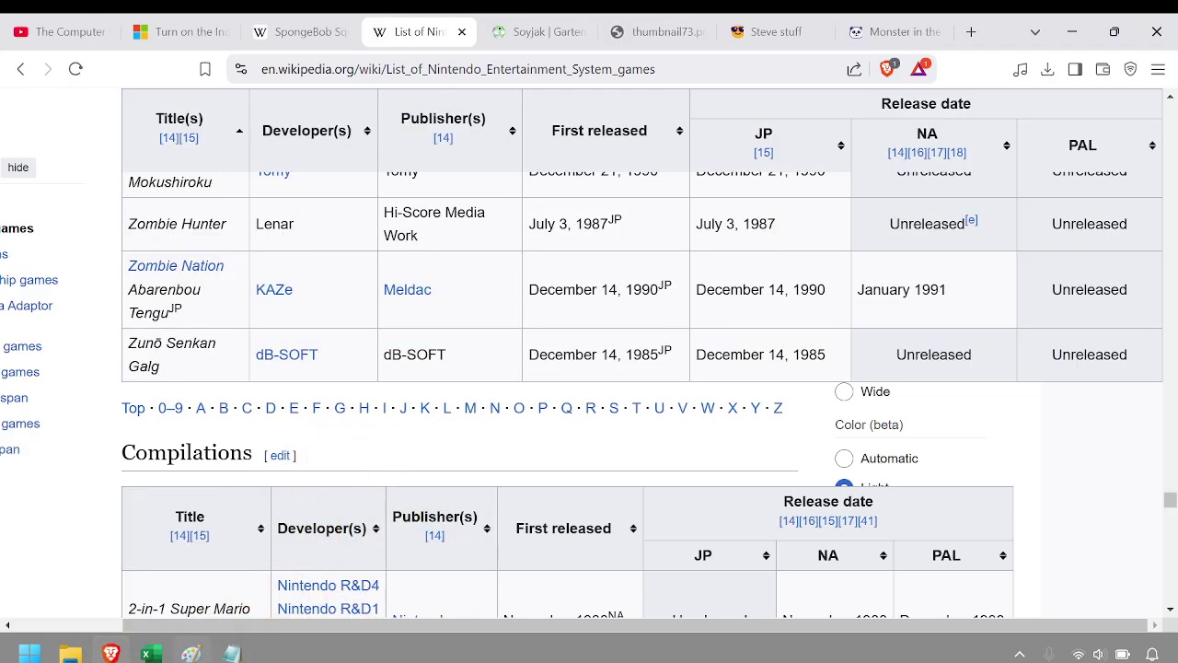
{"action": "left_click", "coordinate": [151, 653]}
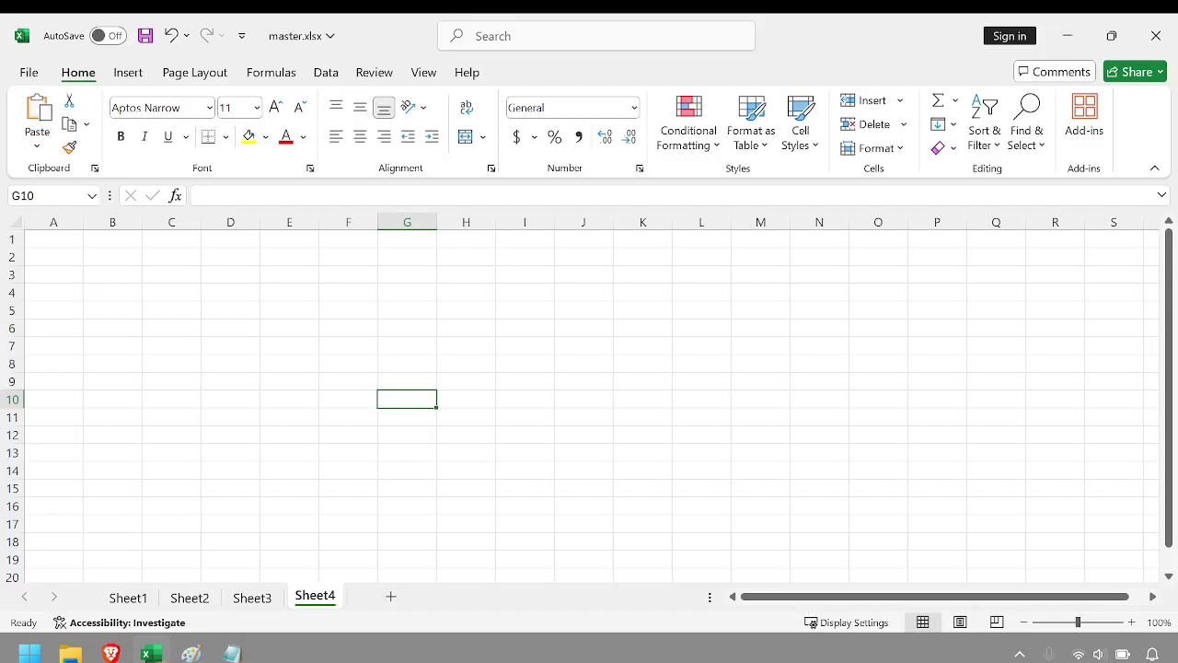
{"action": "left_click", "coordinate": [46, 238]}
{"action": "right_click", "coordinate": [61, 238]}
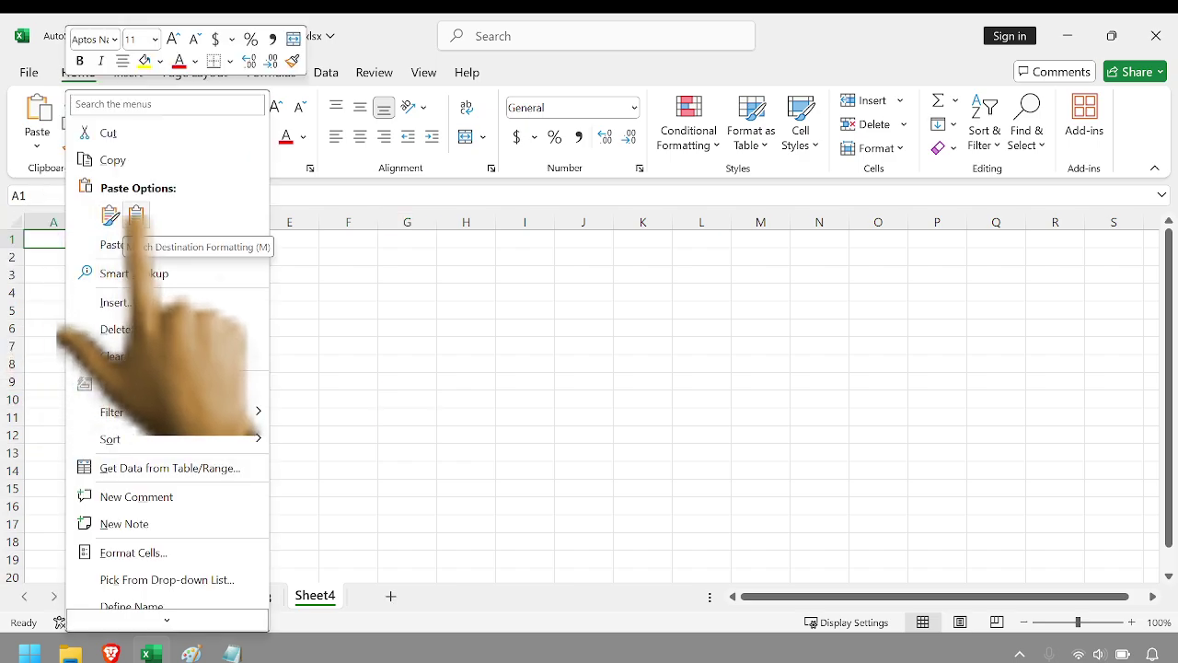
{"action": "left_click", "coordinate": [135, 216]}
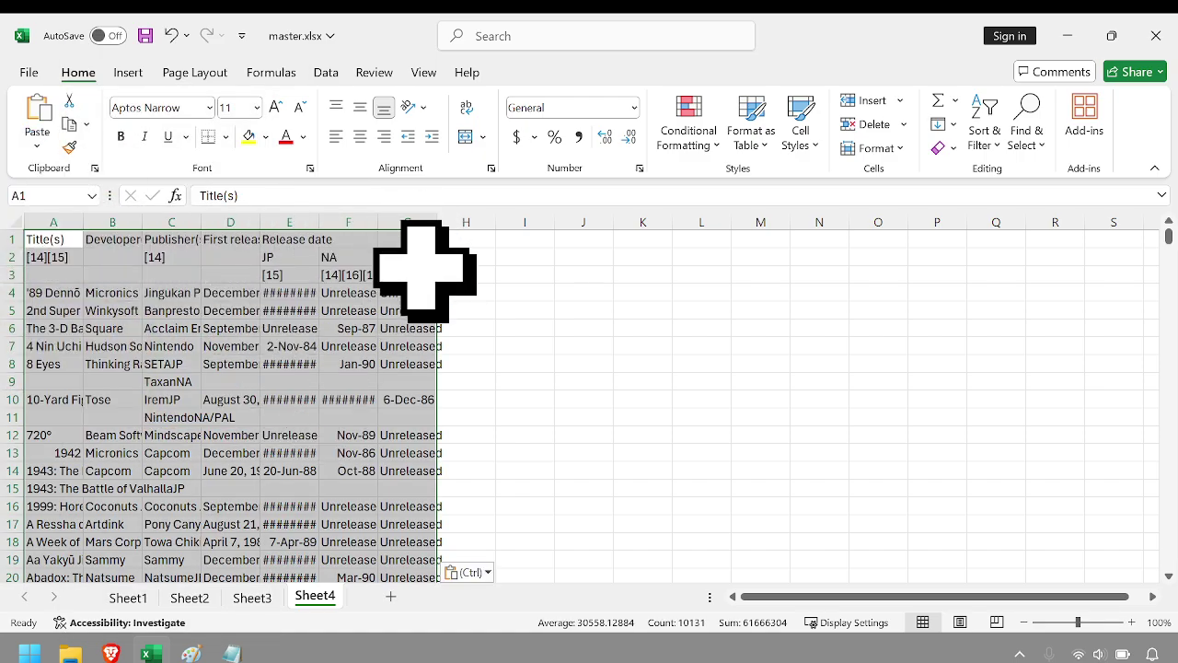
Format the pasted range A1:G1764 as a table with headers, using a light blue banded table style
{"action": "left_click", "coordinate": [764, 148]}
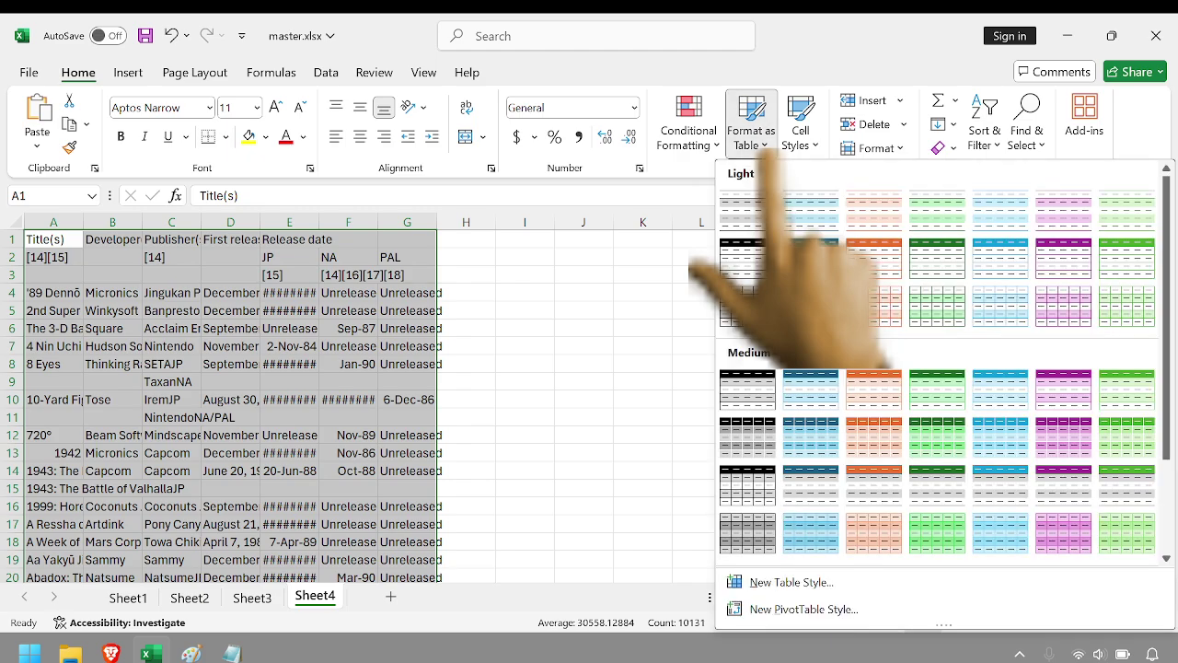
{"action": "left_click", "coordinate": [810, 207]}
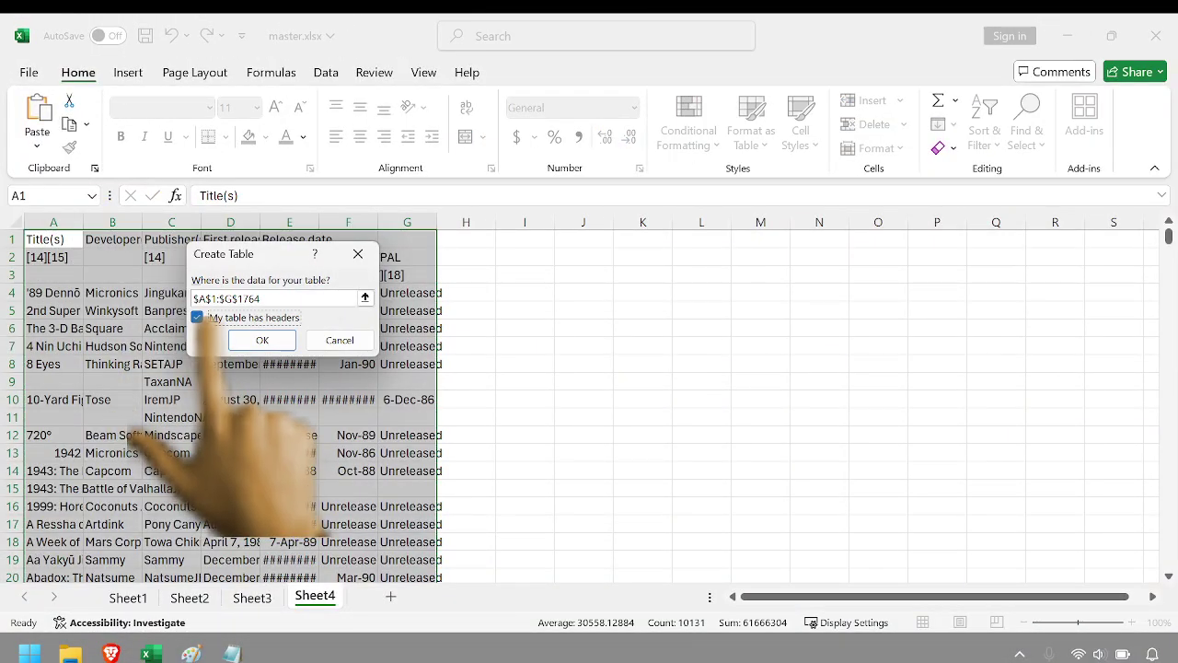
{"action": "left_click", "coordinate": [265, 342]}
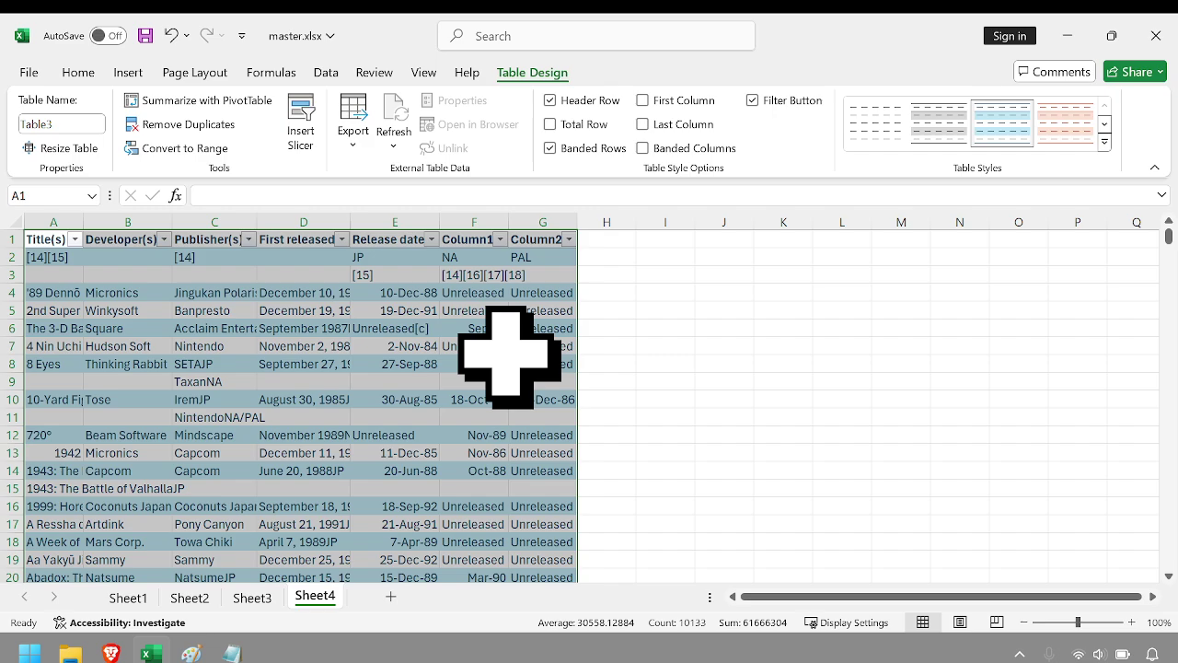
Autofit the widths of all the table's columns to their contents, and select cell A5
{"action": "key", "text": "alt+h"}
{"action": "key", "text": "o"}
{"action": "key", "text": "i"}
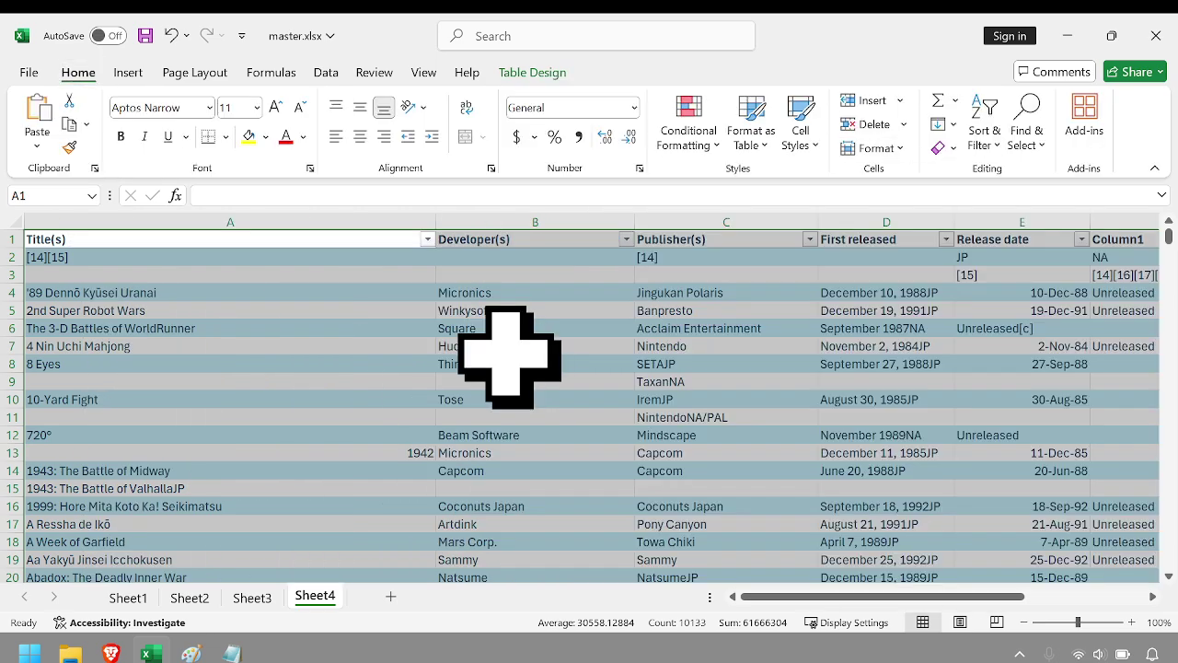
{"action": "left_click", "coordinate": [665, 364]}
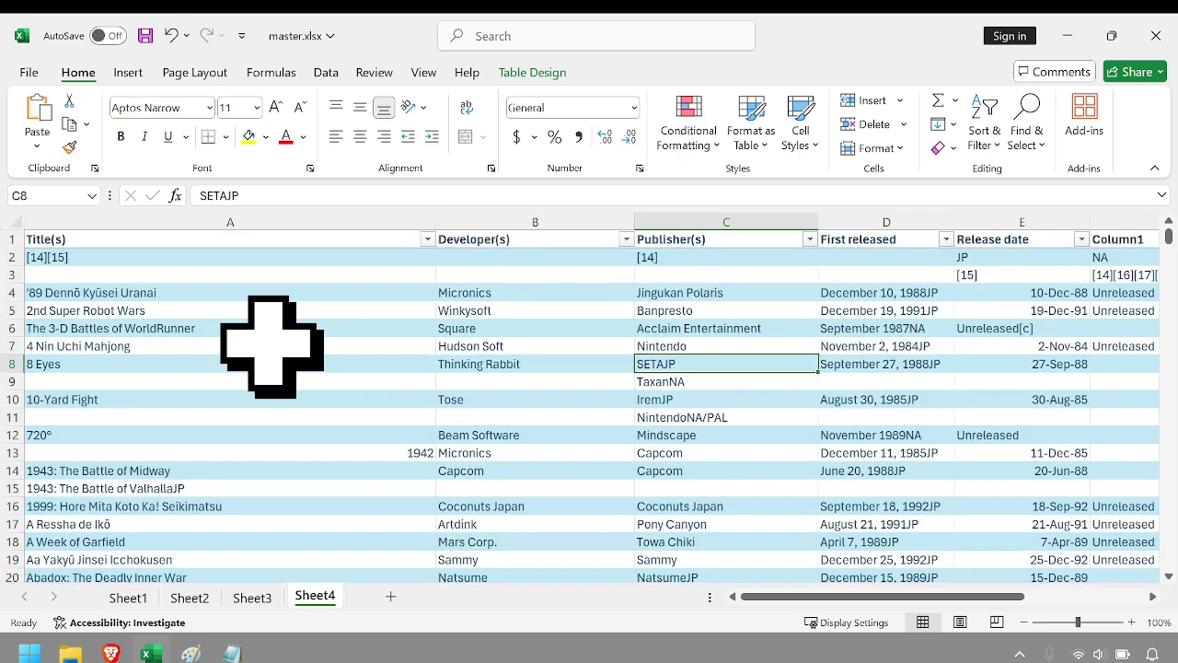
{"action": "left_click", "coordinate": [174, 308]}
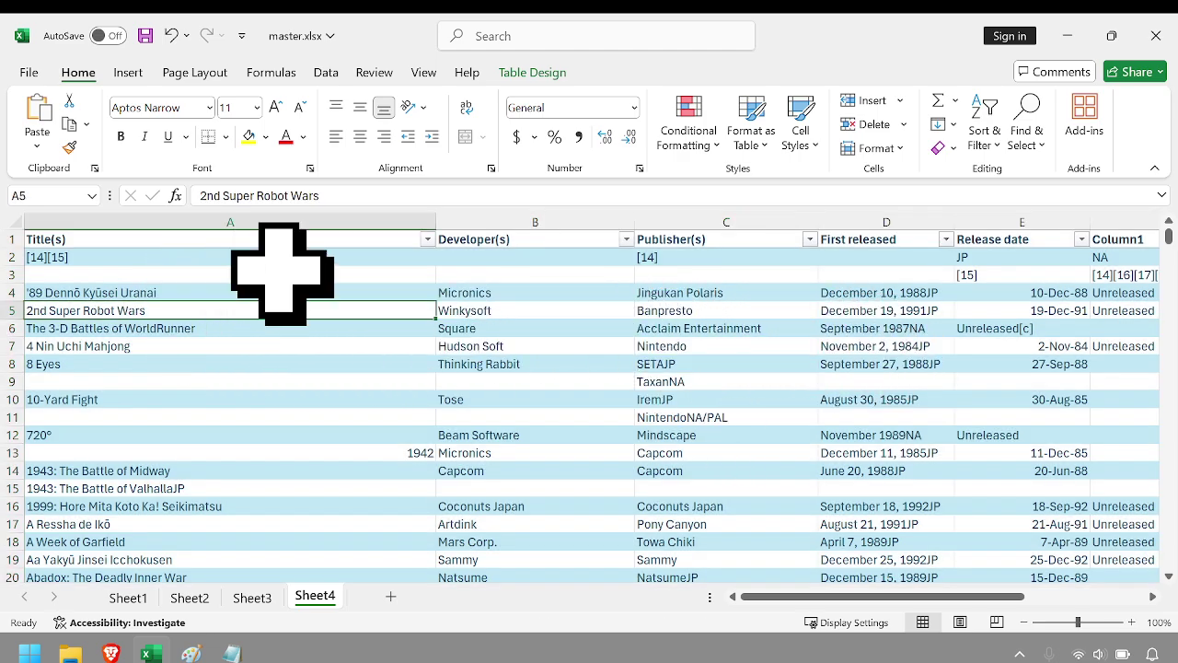
Examine the release-date header cells in Sheet4 and compare them with the header rows of the Wikipedia table in Brave
{"action": "scroll", "coordinate": [631, 323], "scroll_direction": "right", "scroll_amount": 6}
{"action": "scroll", "coordinate": [619, 329], "scroll_direction": "left", "scroll_amount": 4}
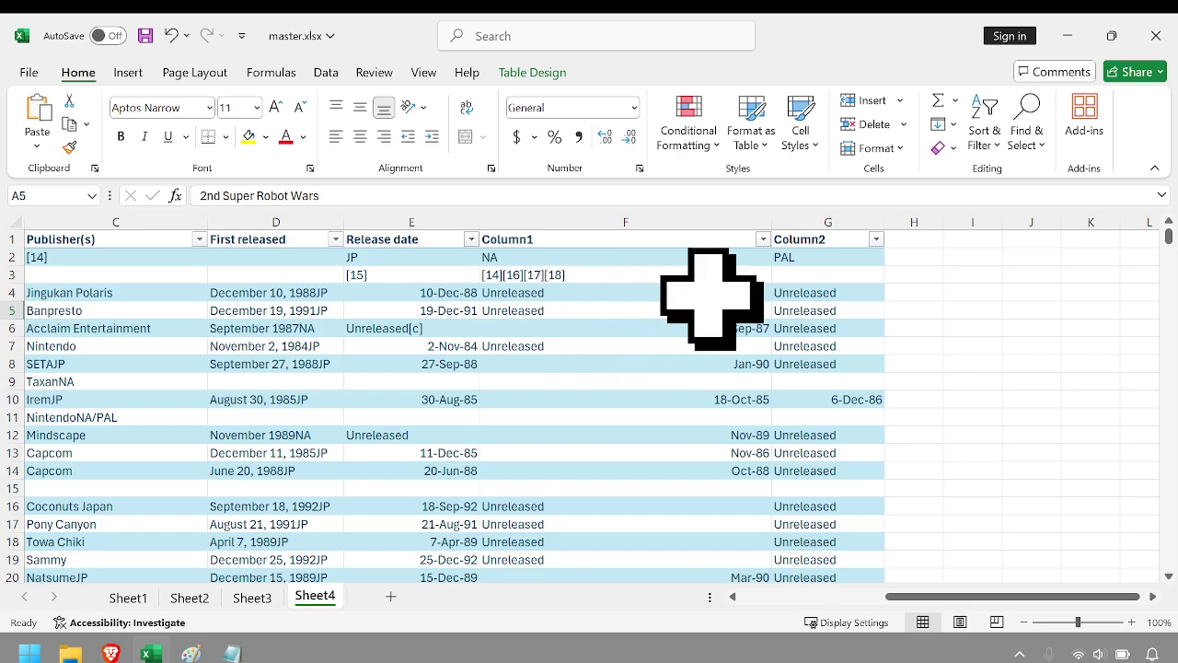
{"action": "left_click", "coordinate": [833, 241]}
{"action": "left_click", "coordinate": [878, 273]}
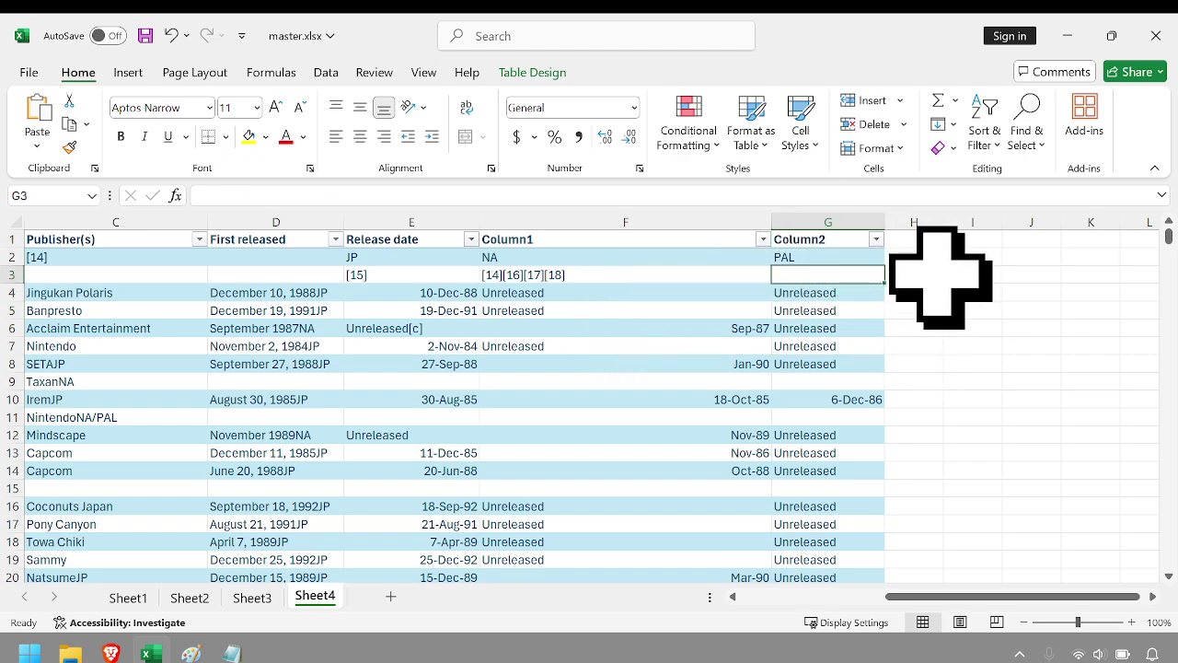
{"action": "key", "text": "Up"}
{"action": "key", "text": "Left"}
{"action": "key", "text": "Left"}
{"action": "key", "text": "Left"}
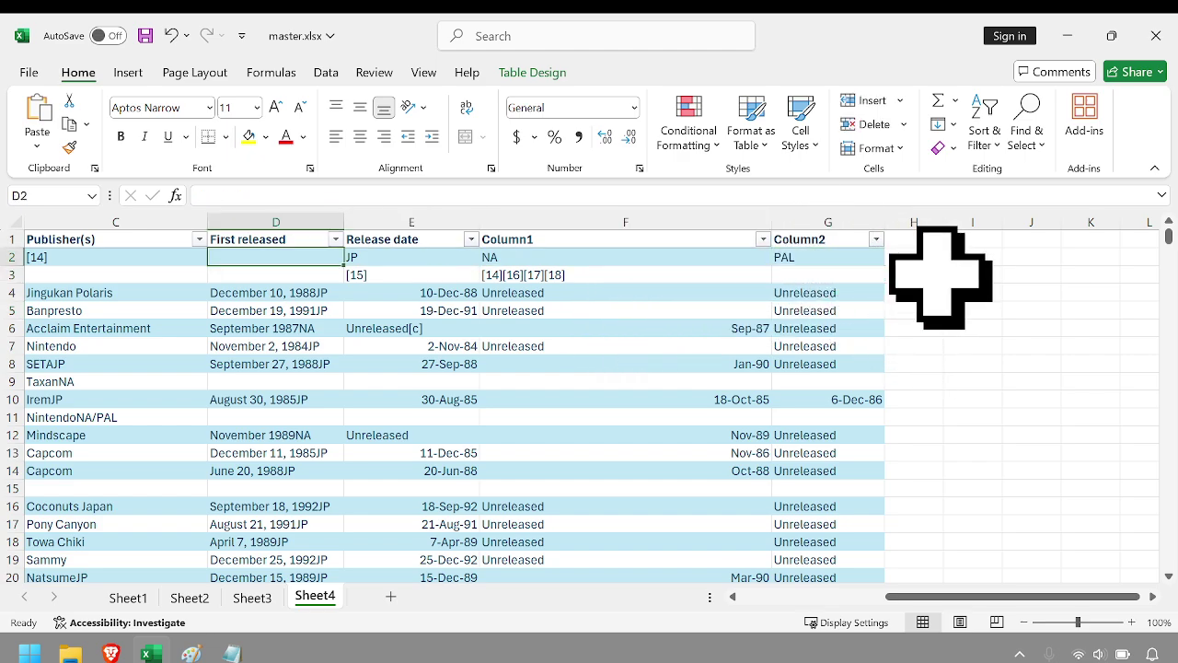
{"action": "left_click", "coordinate": [110, 654]}
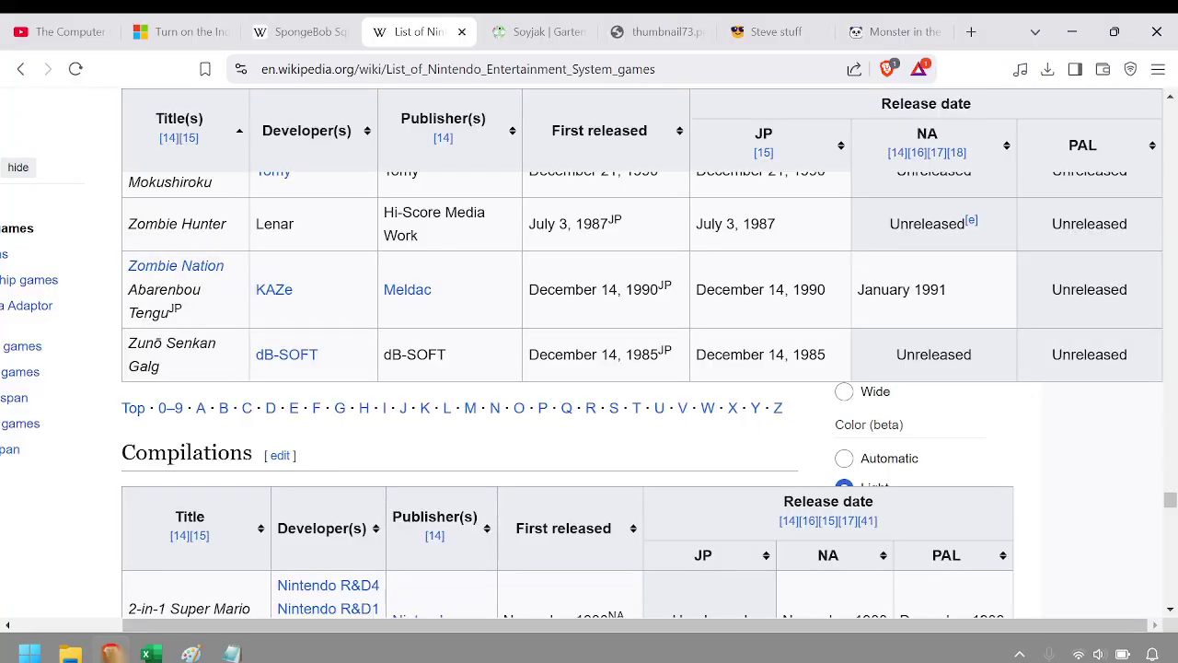
{"action": "scroll", "coordinate": [564, 502], "scroll_direction": "up", "scroll_amount": 10}
{"action": "scroll", "coordinate": [565, 502], "scroll_direction": "up", "scroll_amount": 12}
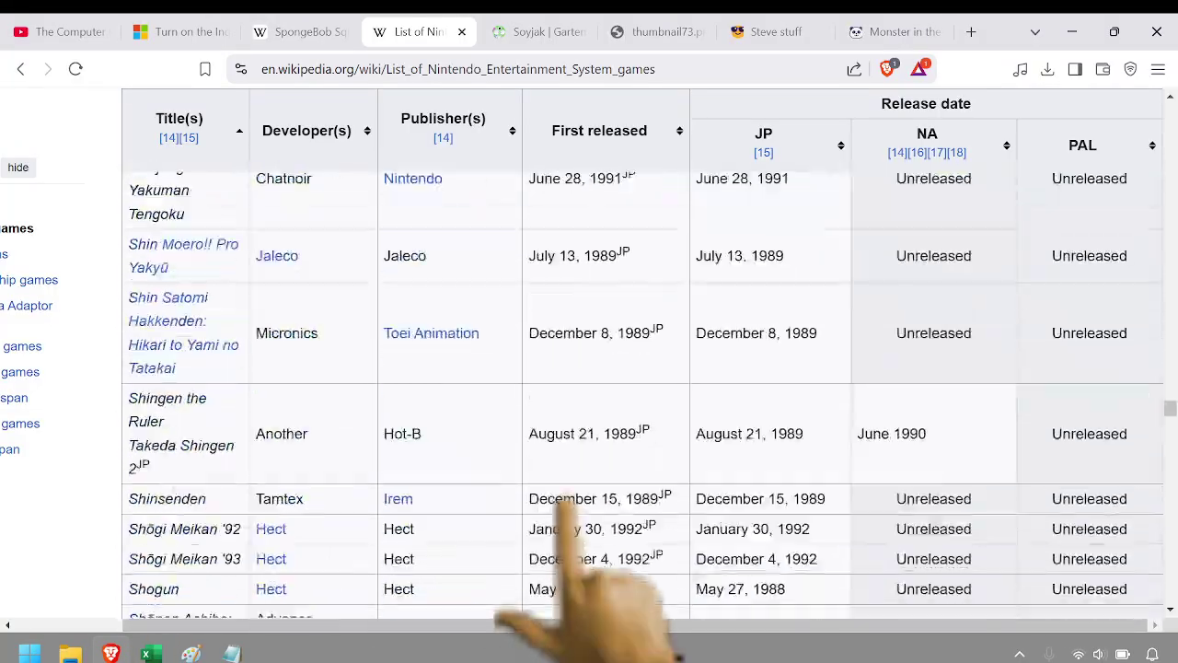
{"action": "scroll", "coordinate": [564, 502], "scroll_direction": "up", "scroll_amount": 5}
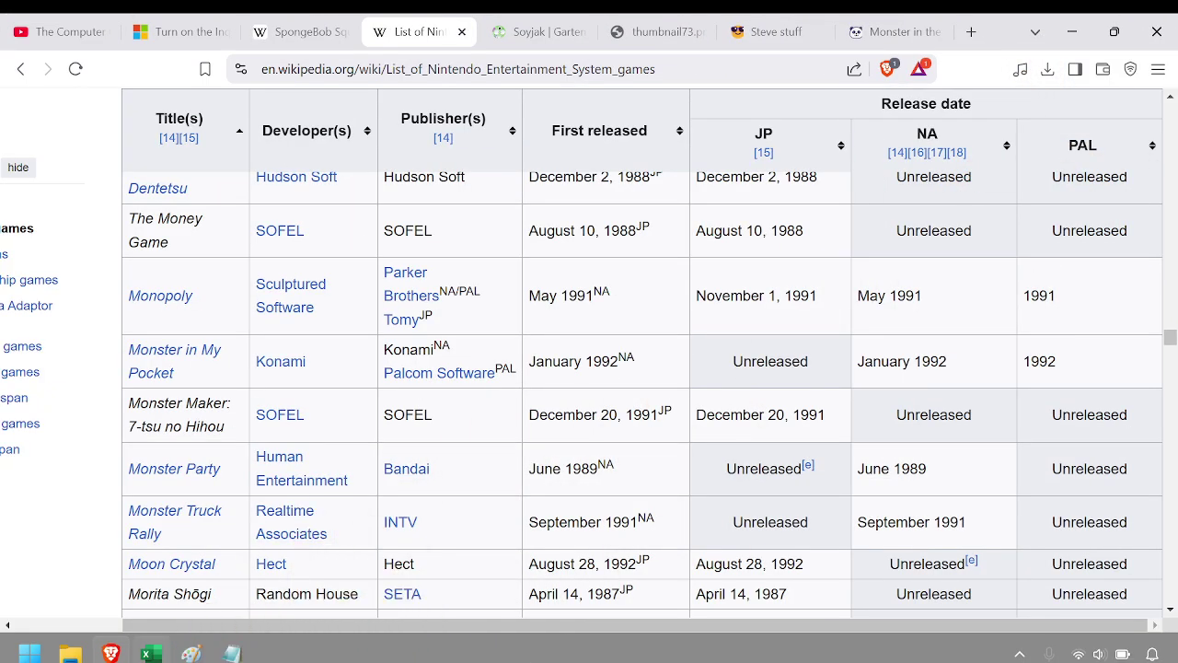
Back in Excel, copy the region labels JP, NA and PAL from E2:G2 over the table headers in E1:G1
{"action": "left_click", "coordinate": [151, 653]}
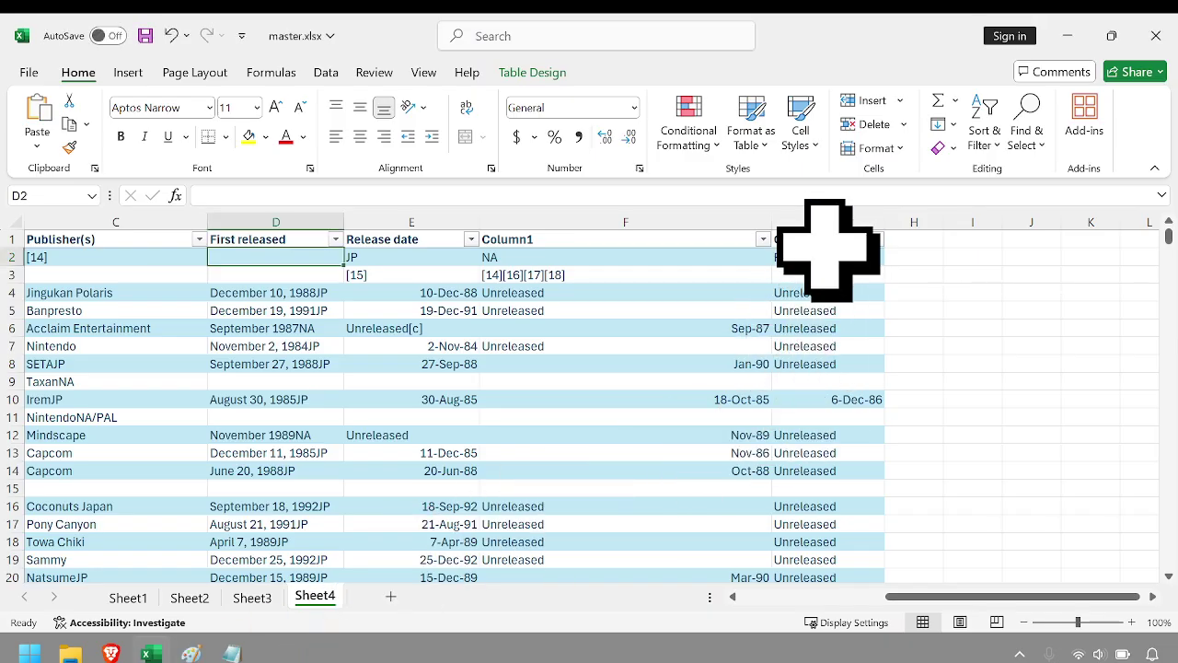
{"action": "left_click", "coordinate": [828, 254]}
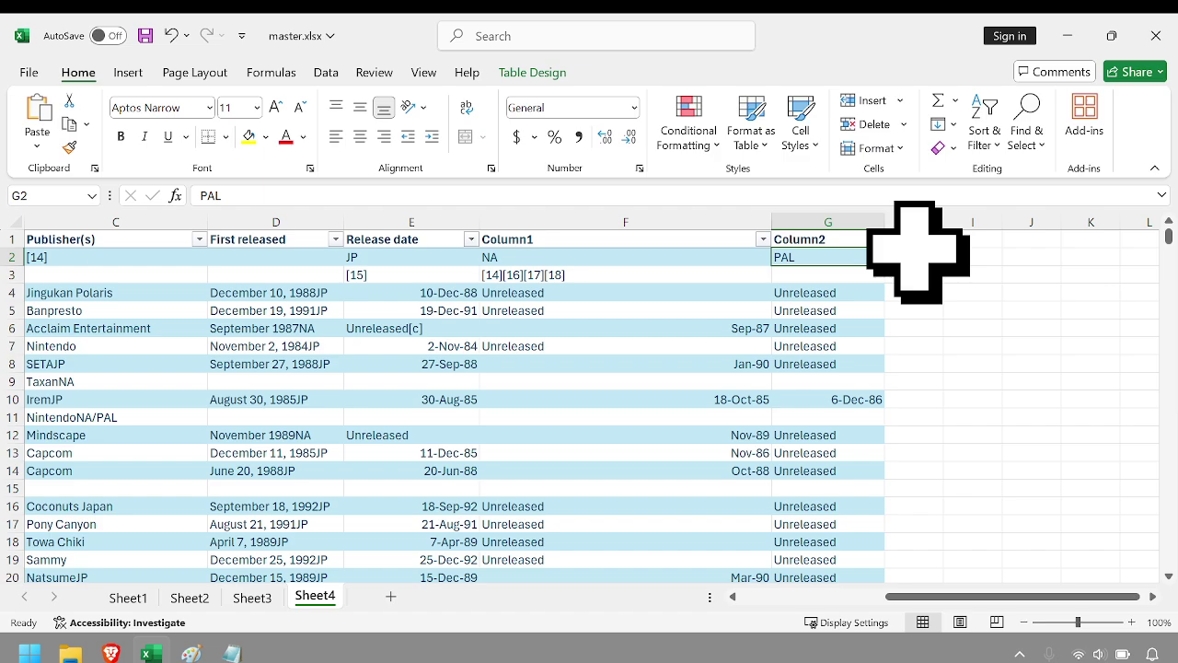
{"action": "key", "text": "shift+Left"}
{"action": "key", "text": "shift+Left"}
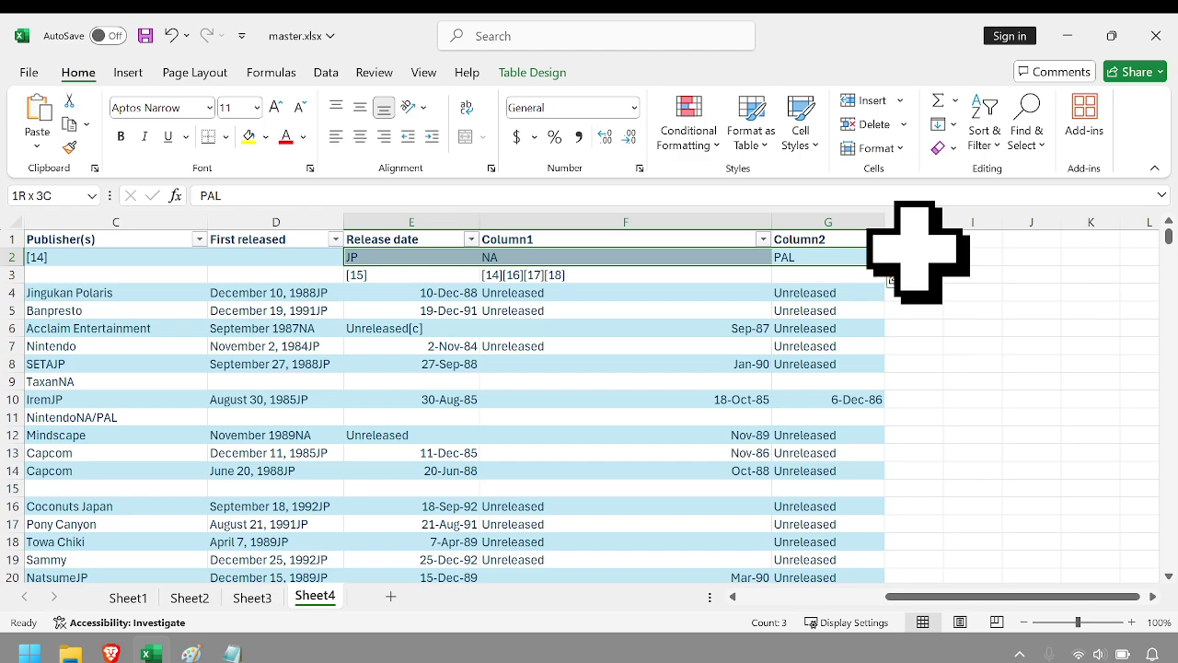
{"action": "key", "text": "ctrl+c"}
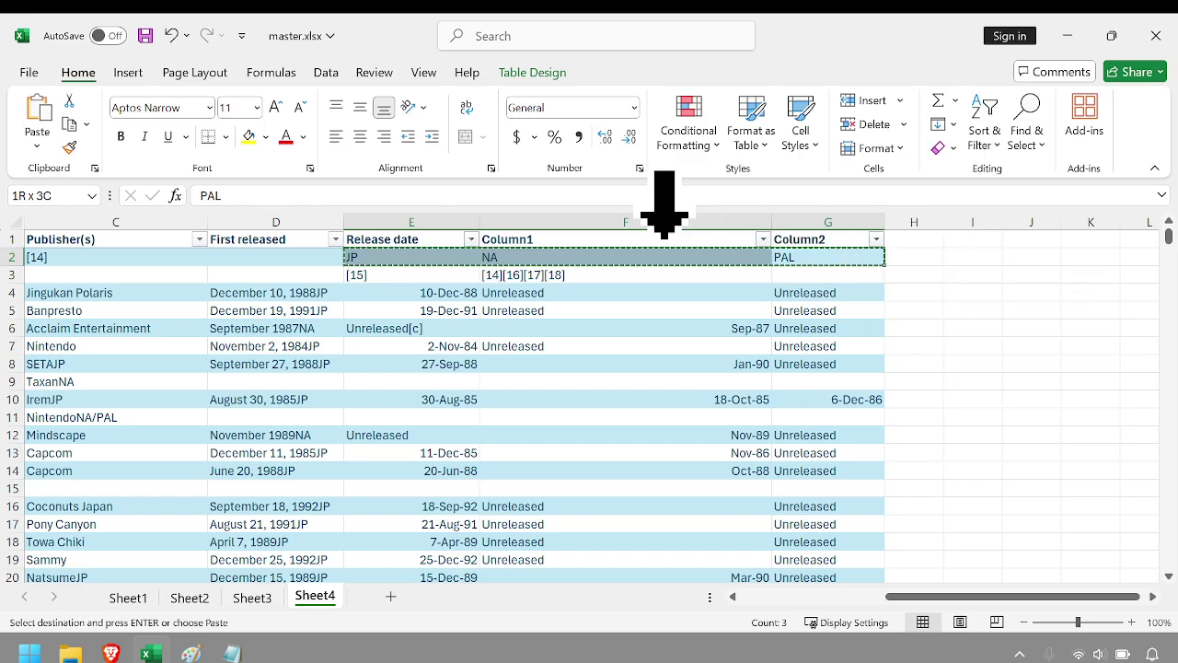
{"action": "left_click", "coordinate": [407, 241]}
{"action": "left_click", "coordinate": [428, 238]}
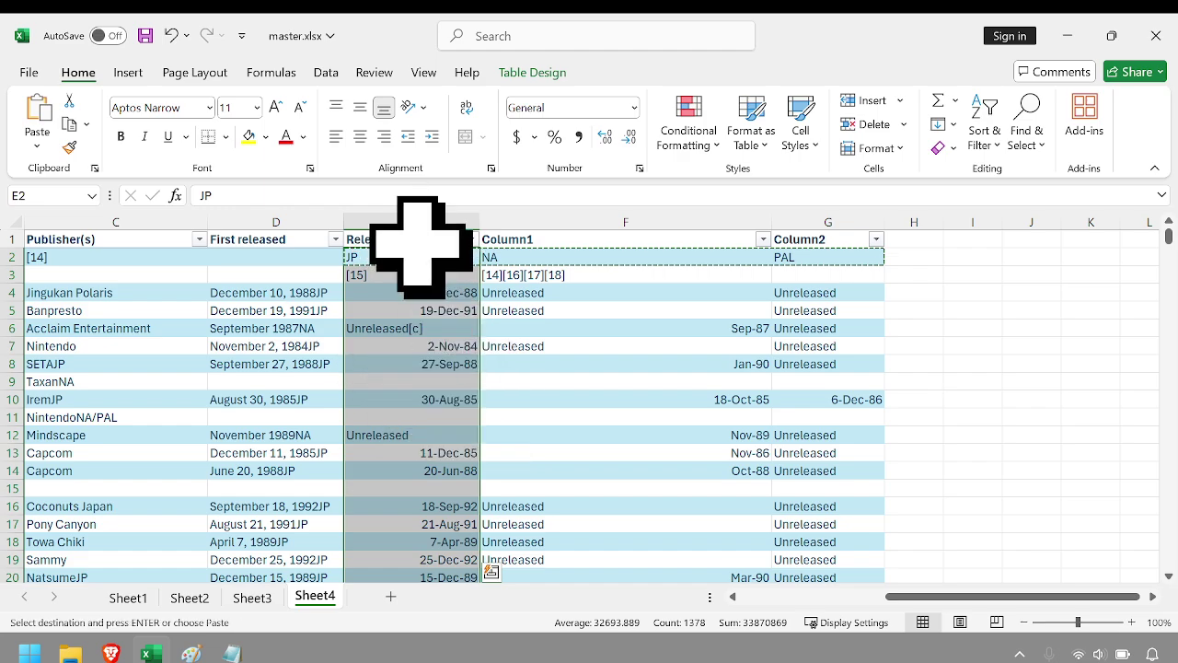
{"action": "left_click", "coordinate": [414, 242]}
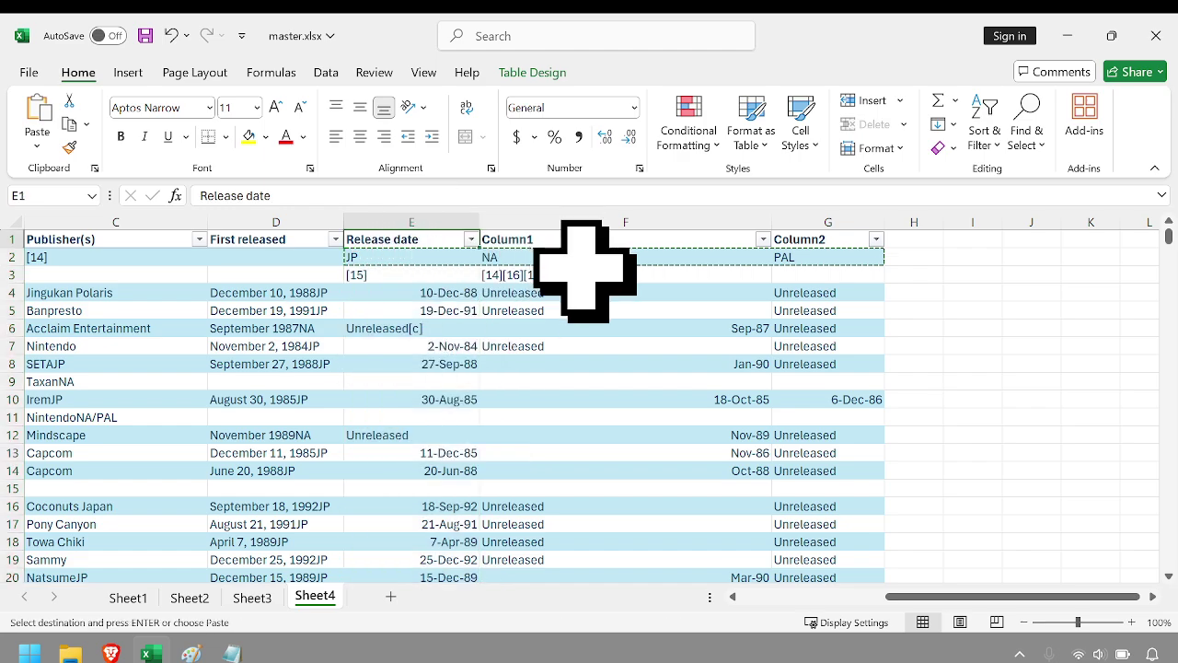
{"action": "key", "text": "ctrl+v"}
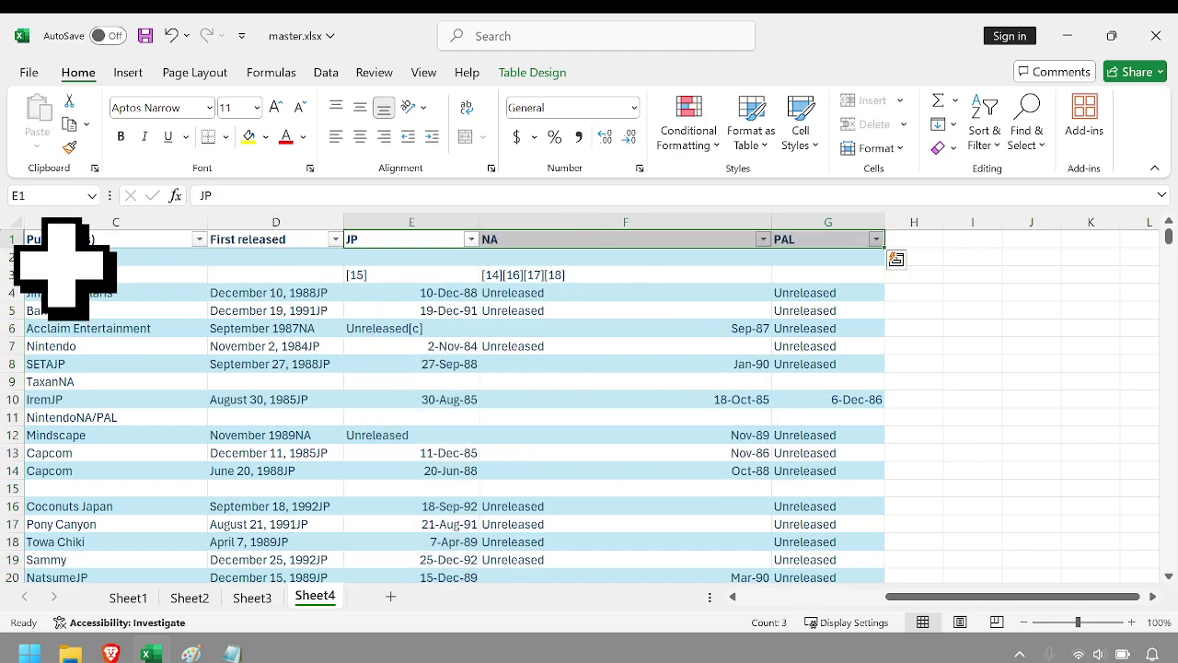
Delete the two leftover header rows, row 3 and row 2, so that the game entries start directly below the table headers
{"action": "left_click", "coordinate": [7, 274]}
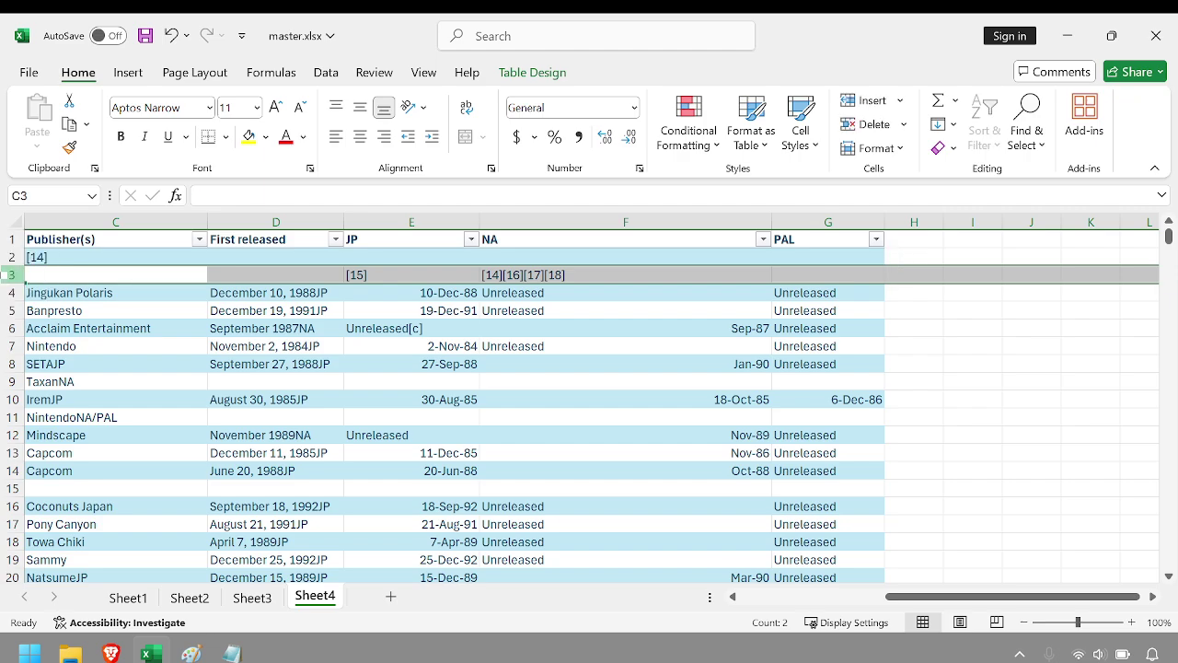
{"action": "right_click", "coordinate": [7, 274]}
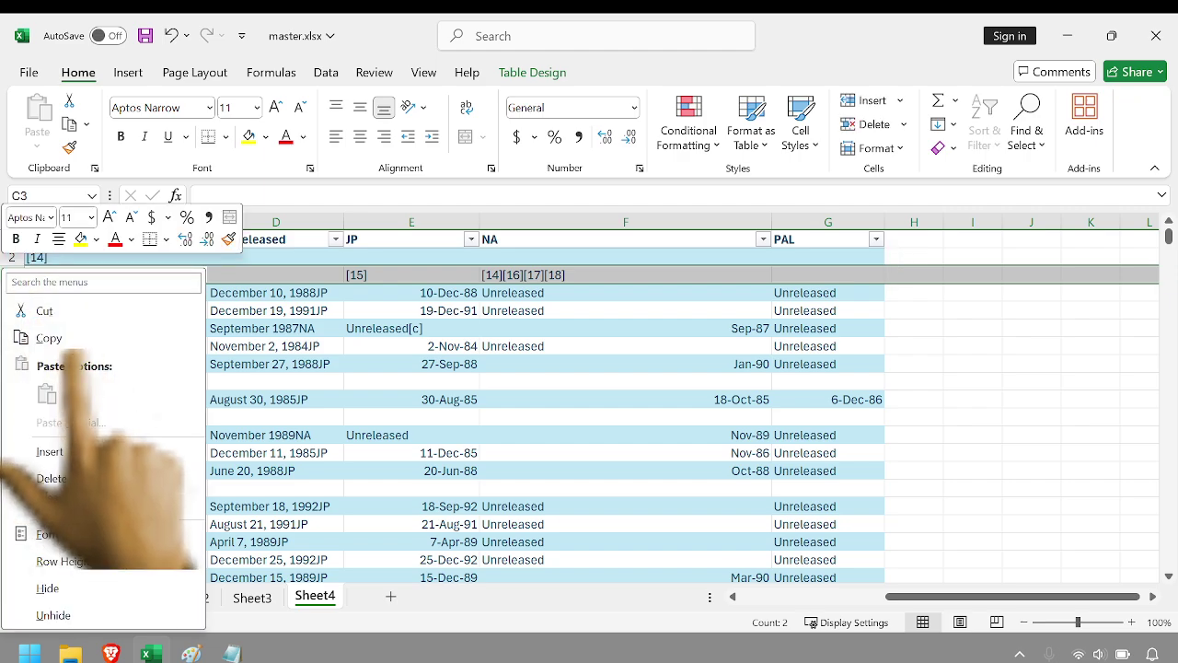
{"action": "left_click", "coordinate": [52, 478]}
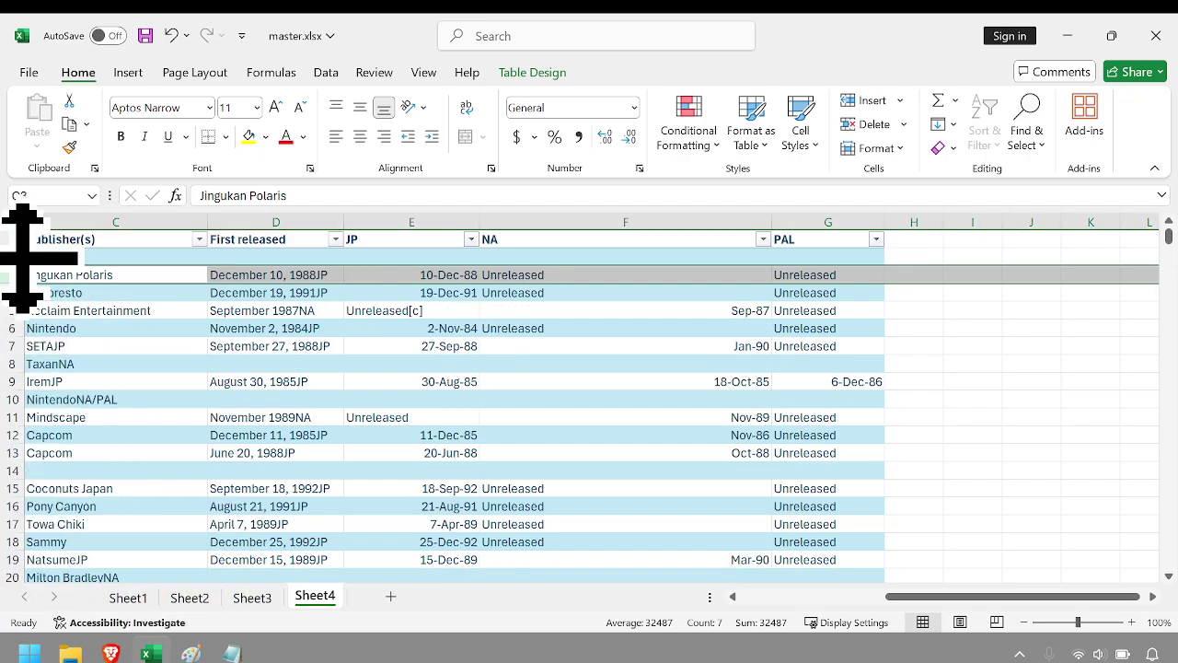
{"action": "left_click", "coordinate": [118, 255]}
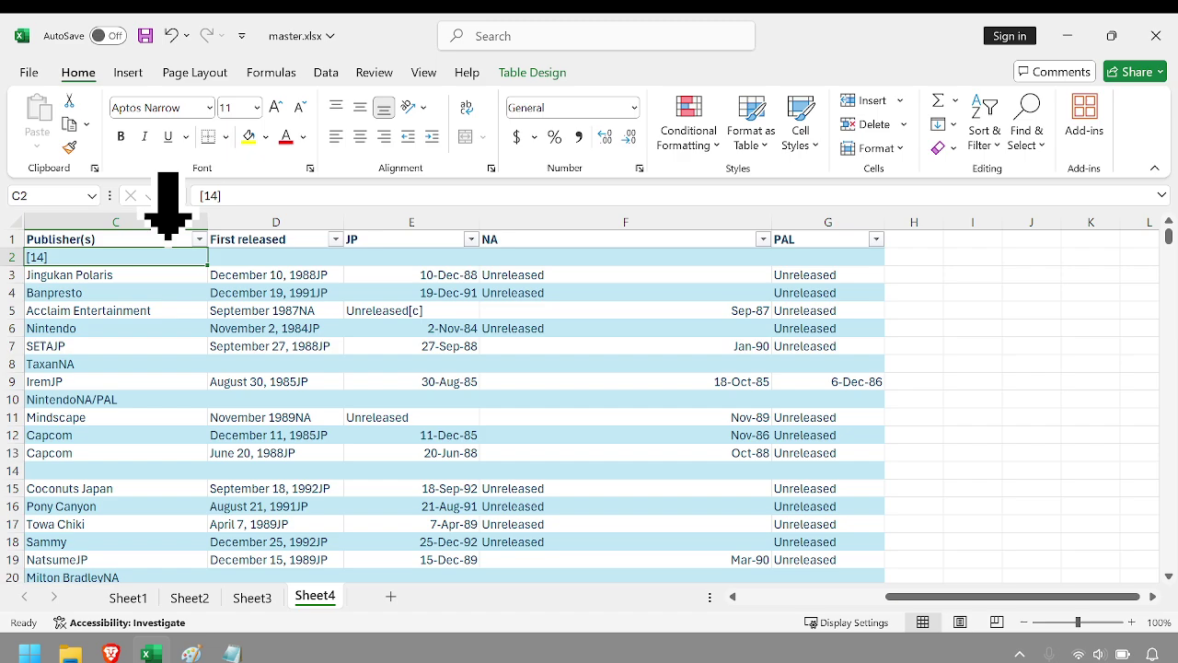
{"action": "left_click", "coordinate": [19, 257]}
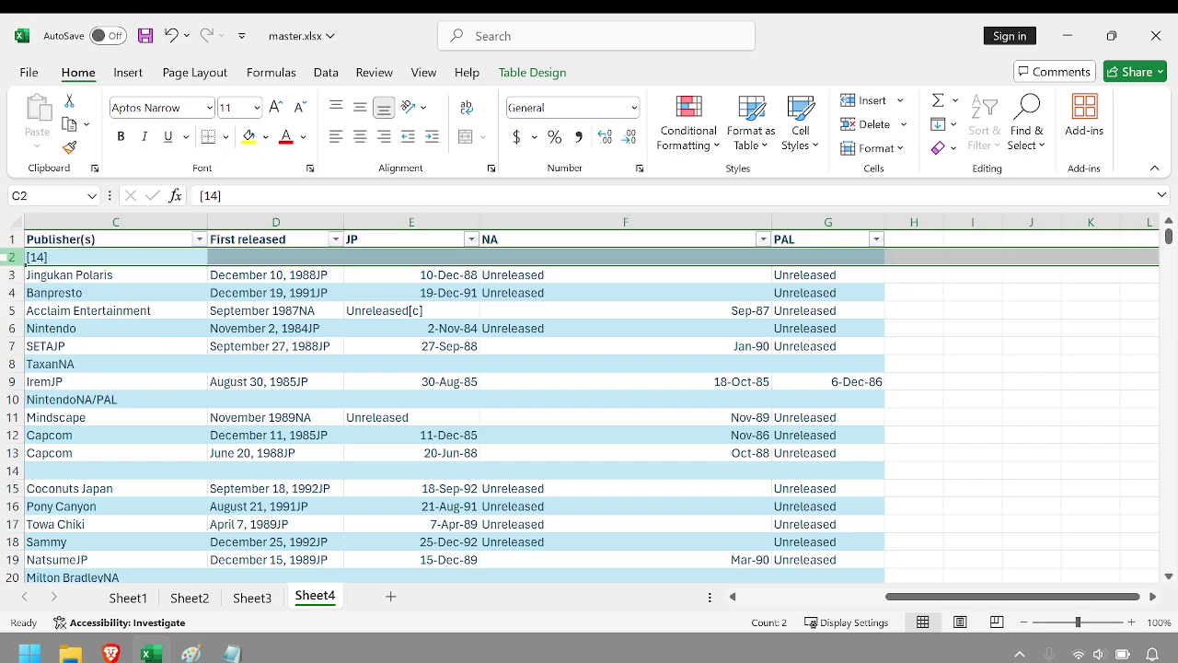
{"action": "right_click", "coordinate": [24, 261]}
{"action": "key", "text": "Escape"}
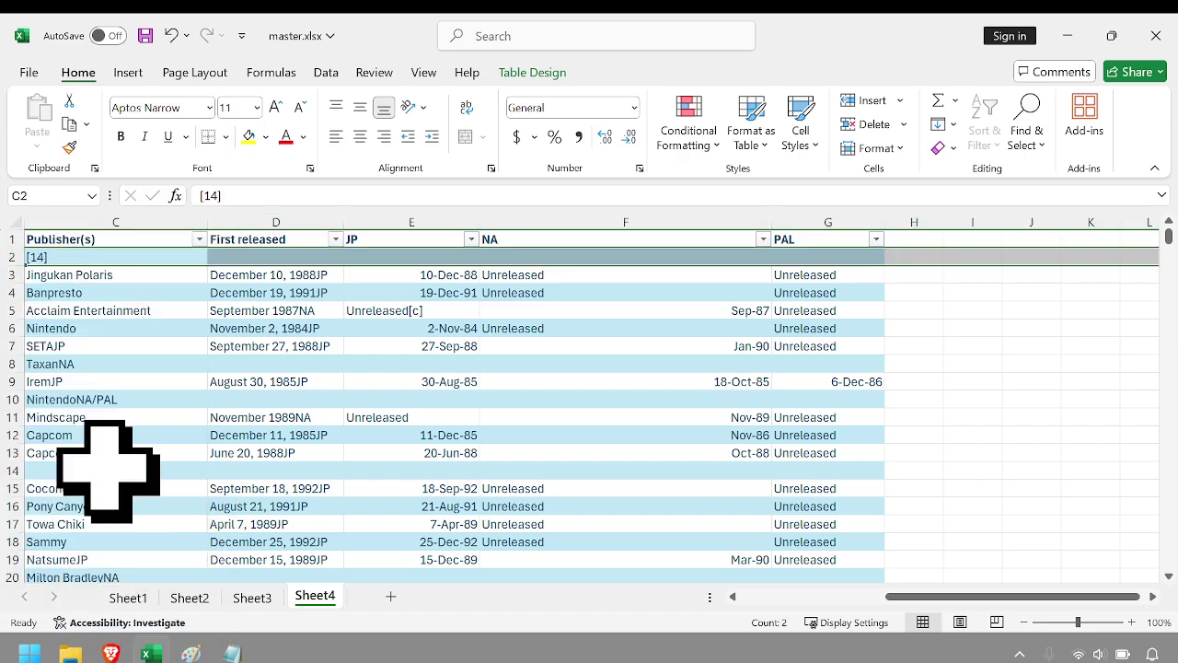
{"action": "key", "text": "ctrl+minus"}
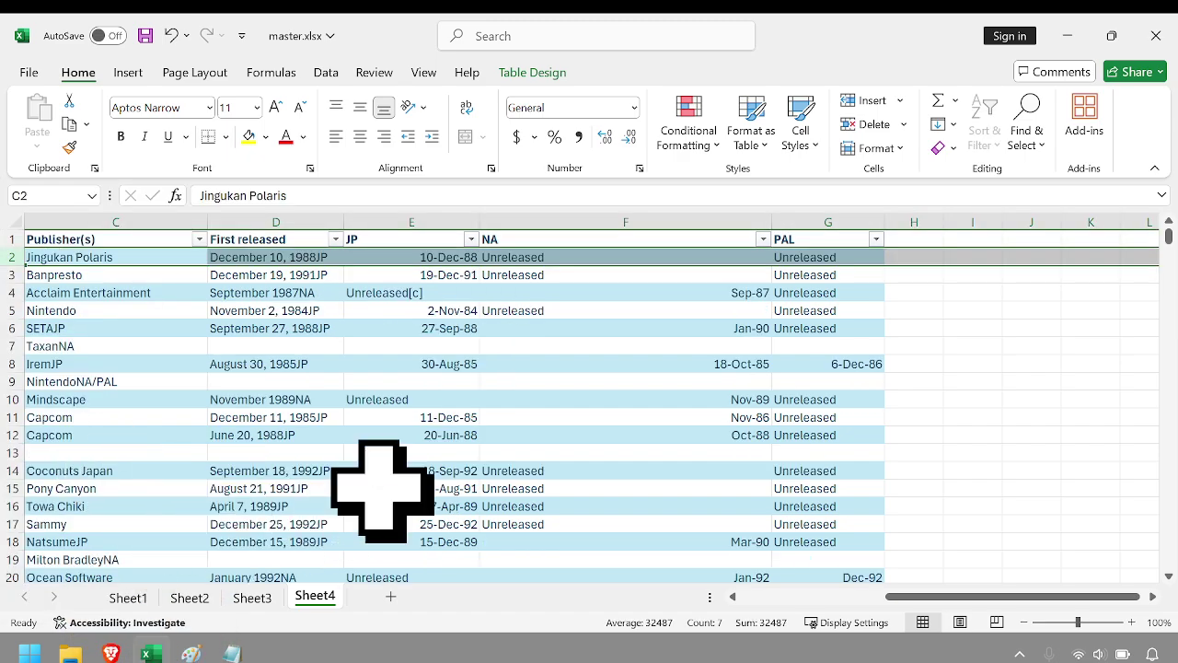
Filter the table's JP column to show only games released in January 1987, and bring the Title(s) column into view
{"action": "left_click", "coordinate": [471, 239]}
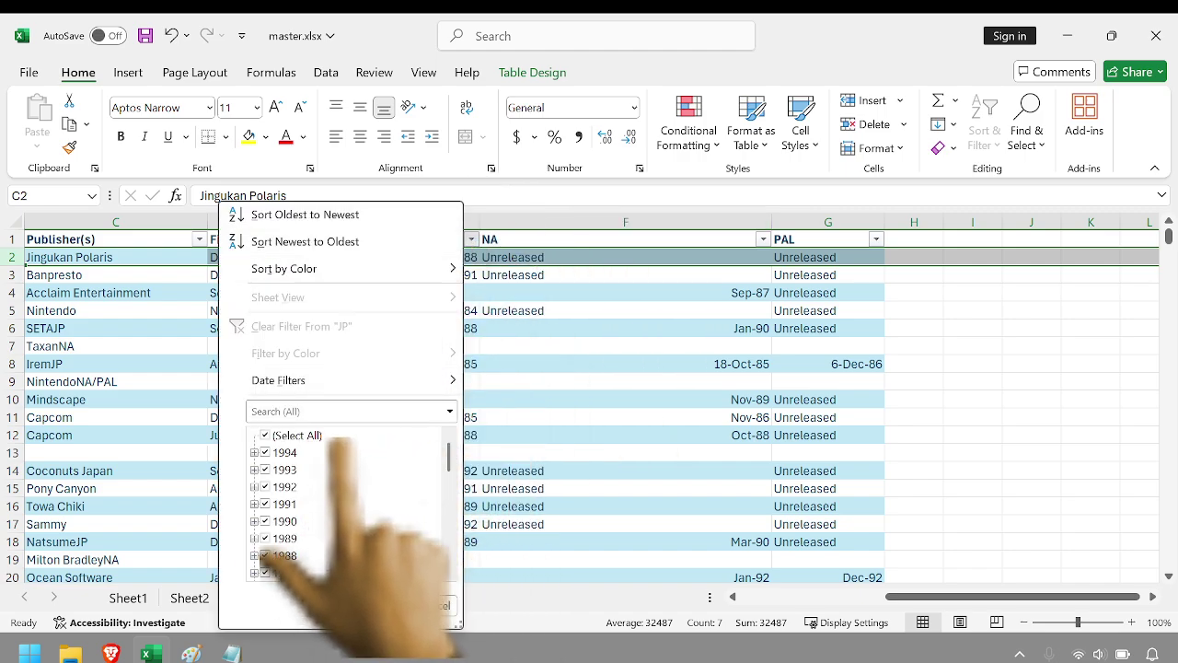
{"action": "left_click", "coordinate": [279, 435]}
{"action": "scroll", "coordinate": [368, 514], "scroll_direction": "down", "scroll_amount": 10}
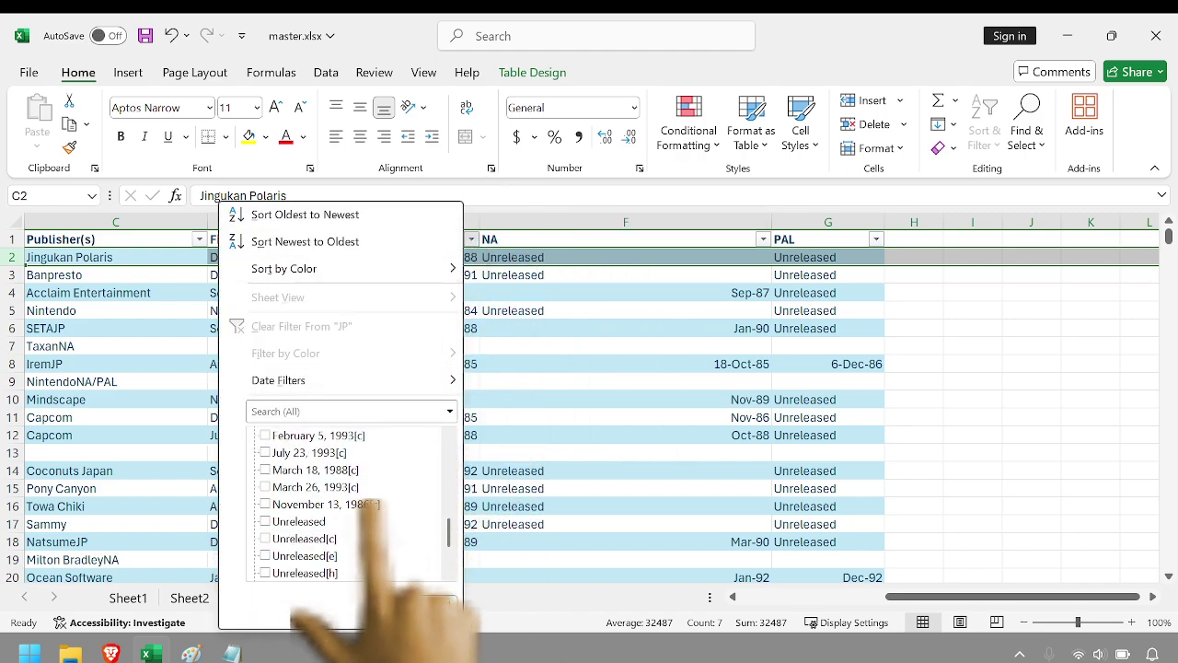
{"action": "scroll", "coordinate": [368, 511], "scroll_direction": "up", "scroll_amount": 10}
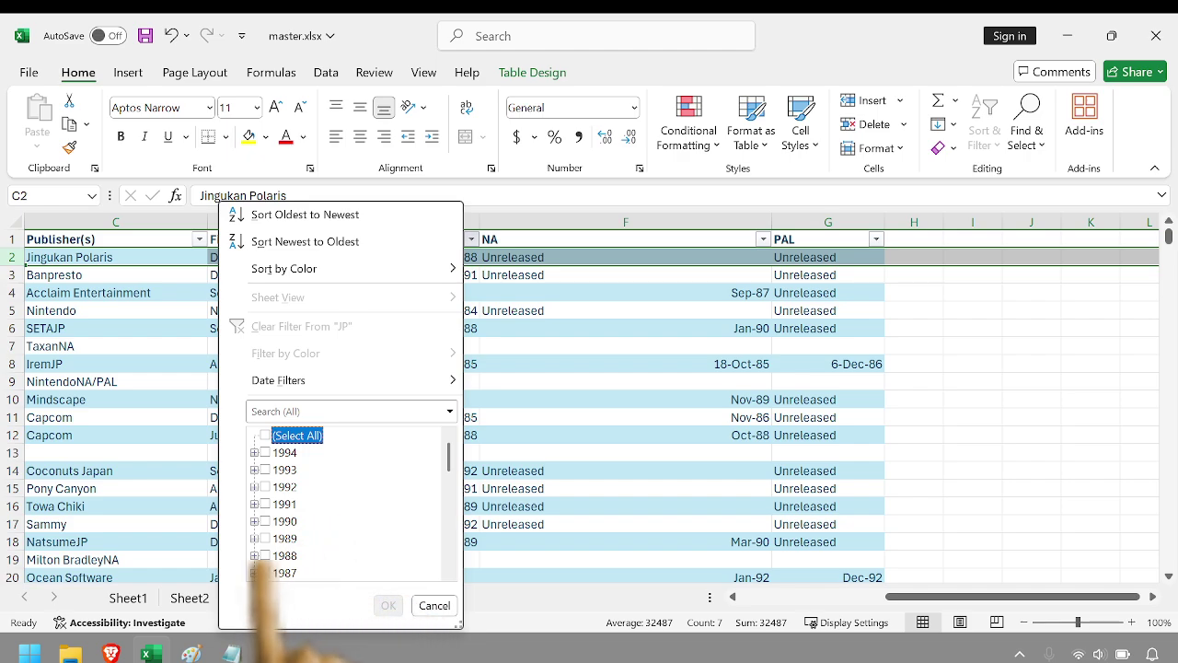
{"action": "left_click", "coordinate": [255, 573]}
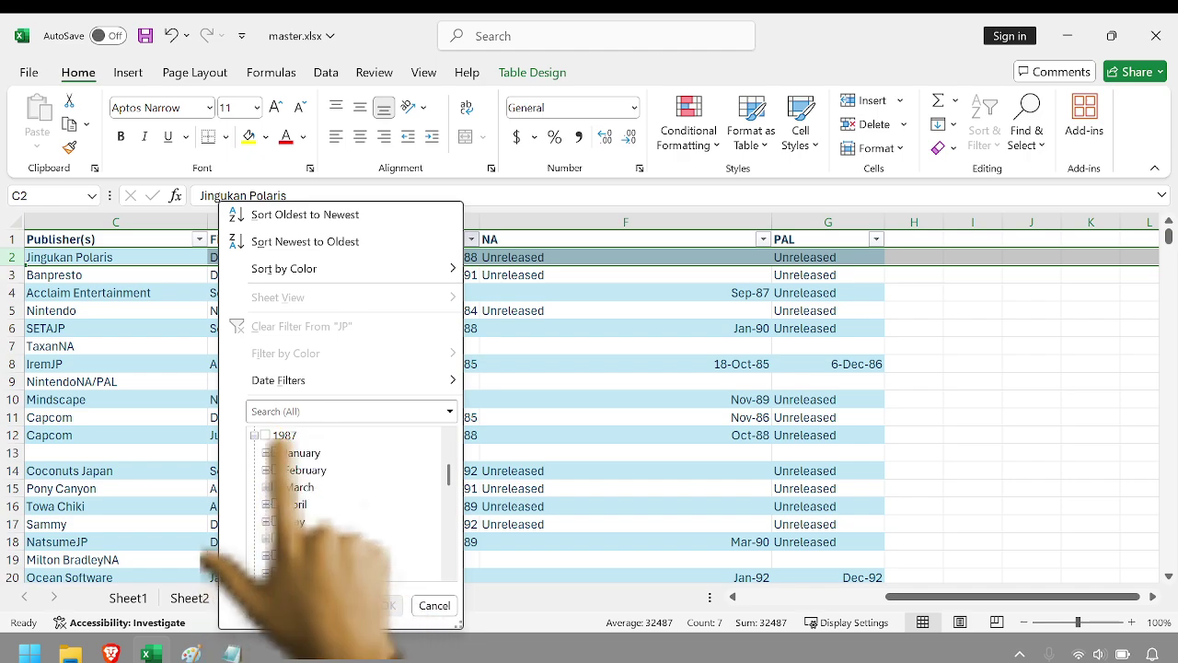
{"action": "left_click", "coordinate": [276, 453]}
{"action": "left_click", "coordinate": [390, 605]}
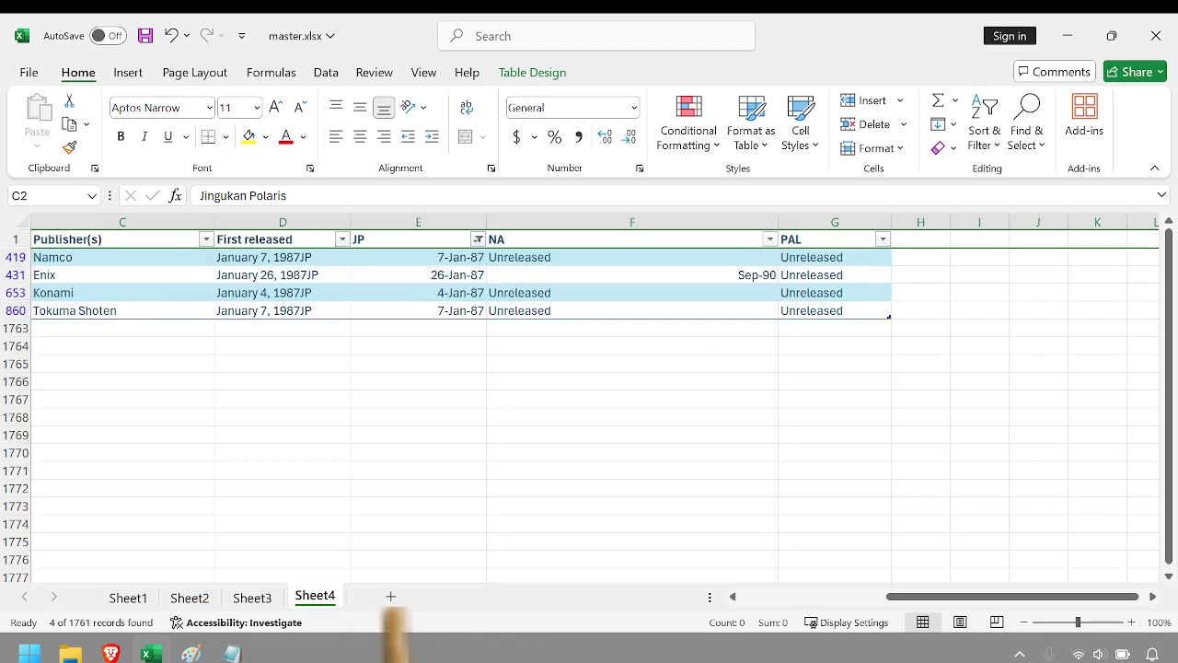
{"action": "scroll", "coordinate": [504, 451], "scroll_direction": "left", "scroll_amount": 3}
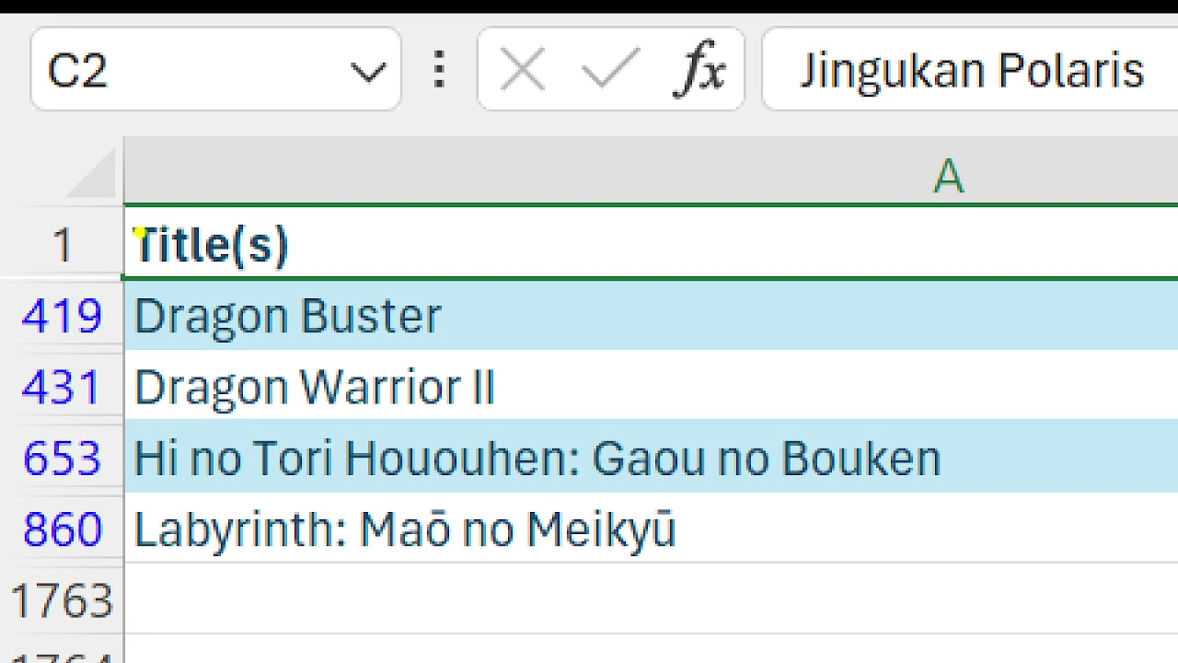
{"action": "mouse_move", "coordinate": [759, 373]}
{"action": "left_mouse_down"}
{"action": "mouse_move", "coordinate": [11, 241]}
{"action": "mouse_move", "coordinate": [1132, 201]}
{"action": "left_mouse_up"}
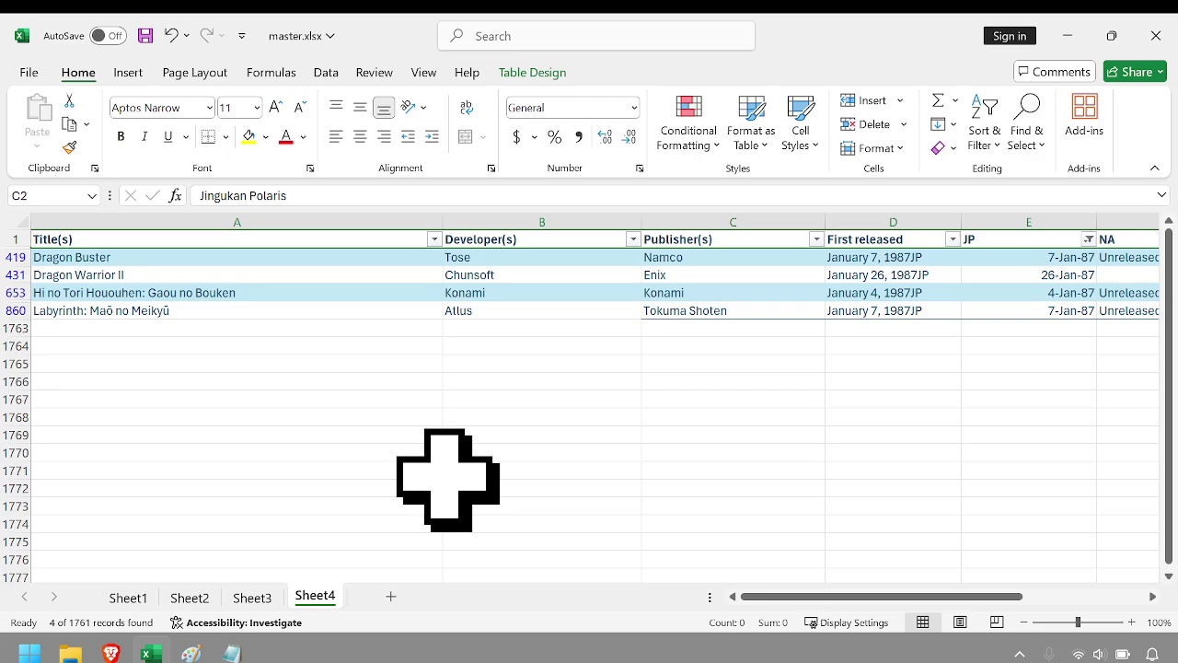
Switch to File Explorer and launch PowerShell from within the Excel video folder
{"action": "mouse_move", "coordinate": [110, 654]}
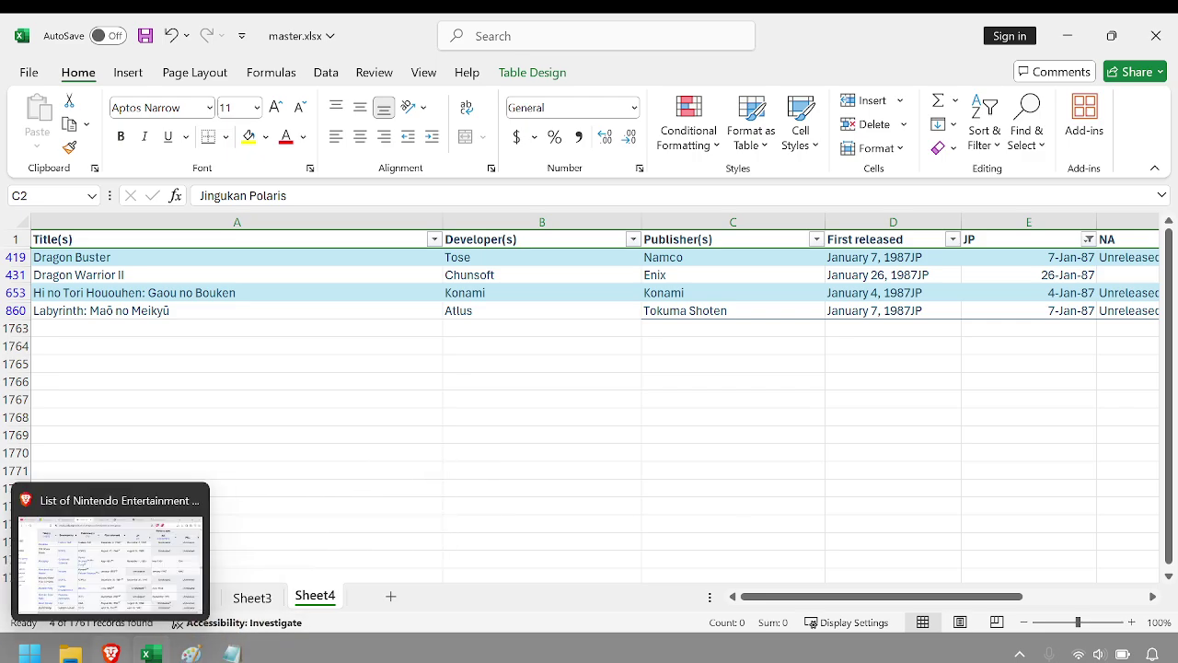
{"action": "left_click", "coordinate": [70, 653]}
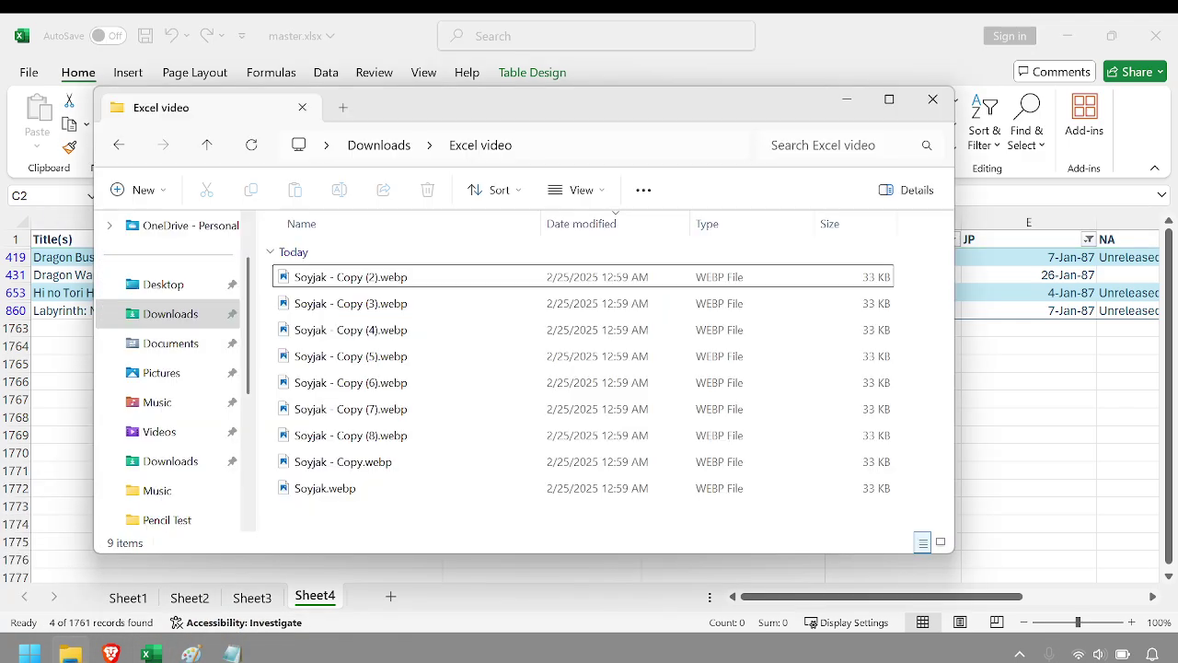
{"action": "left_click", "coordinate": [373, 277]}
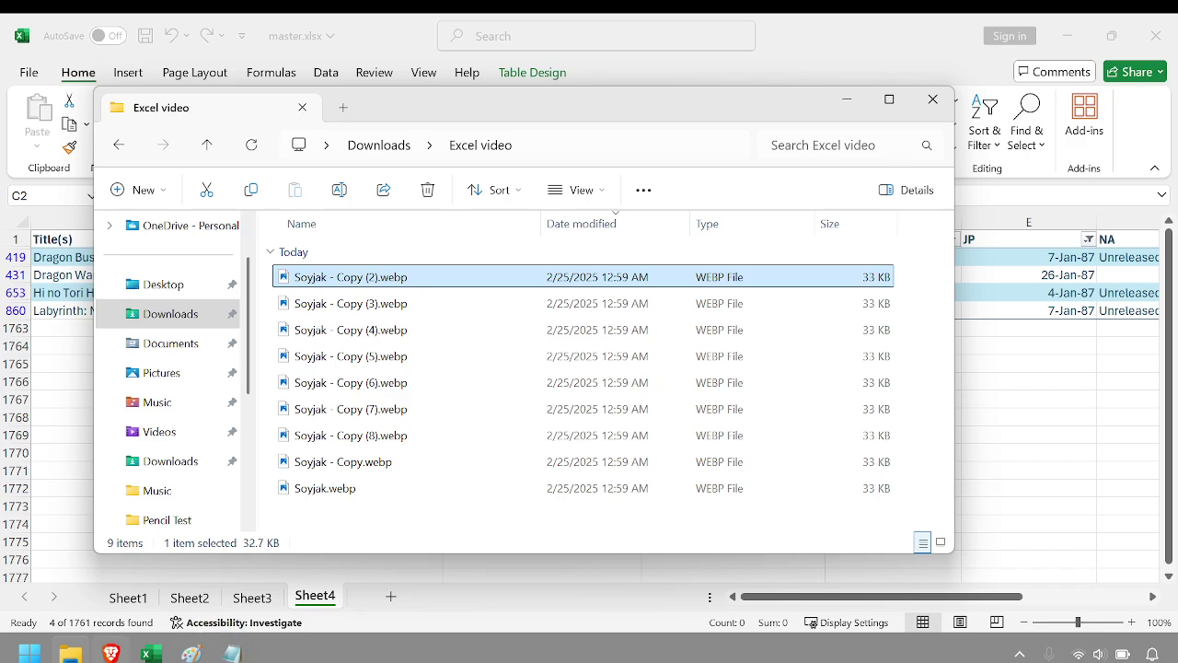
{"action": "mouse_move", "coordinate": [111, 654]}
{"action": "mouse_move", "coordinate": [151, 654]}
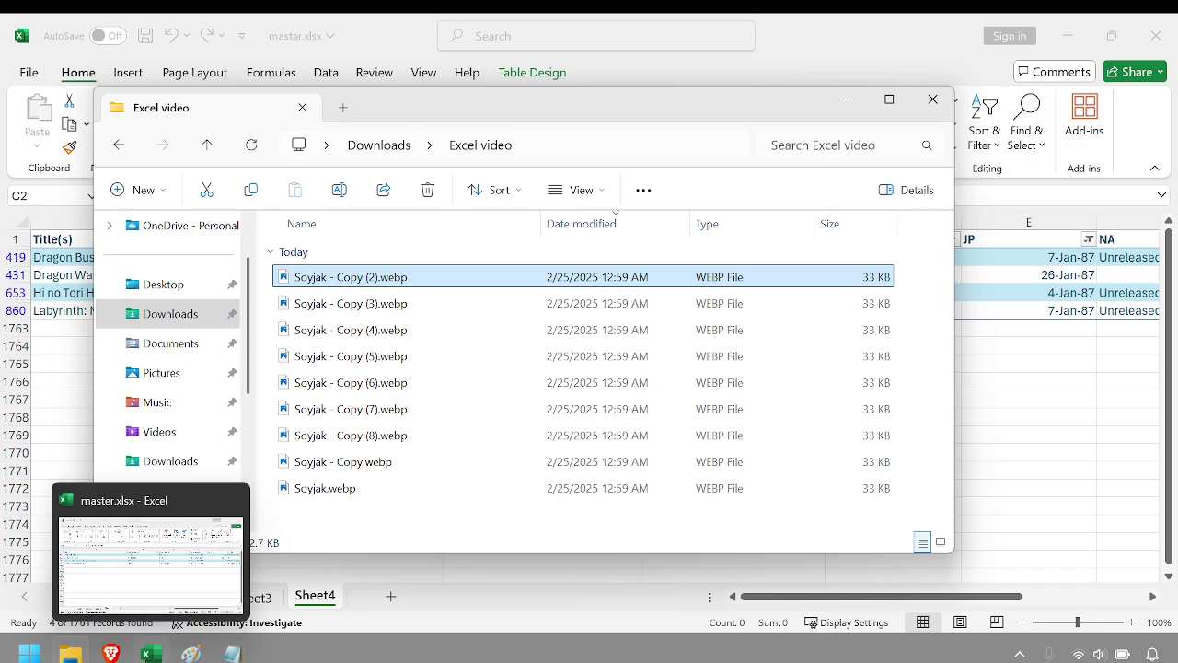
{"action": "left_click", "coordinate": [589, 144]}
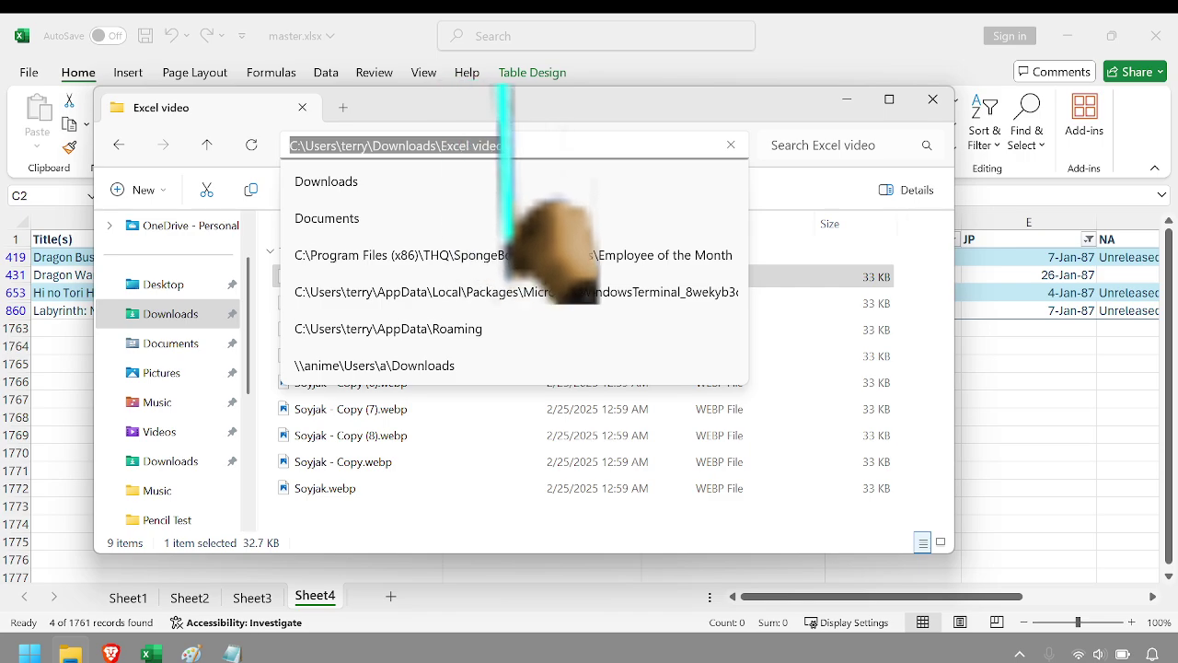
{"action": "type", "text": "powershell"}
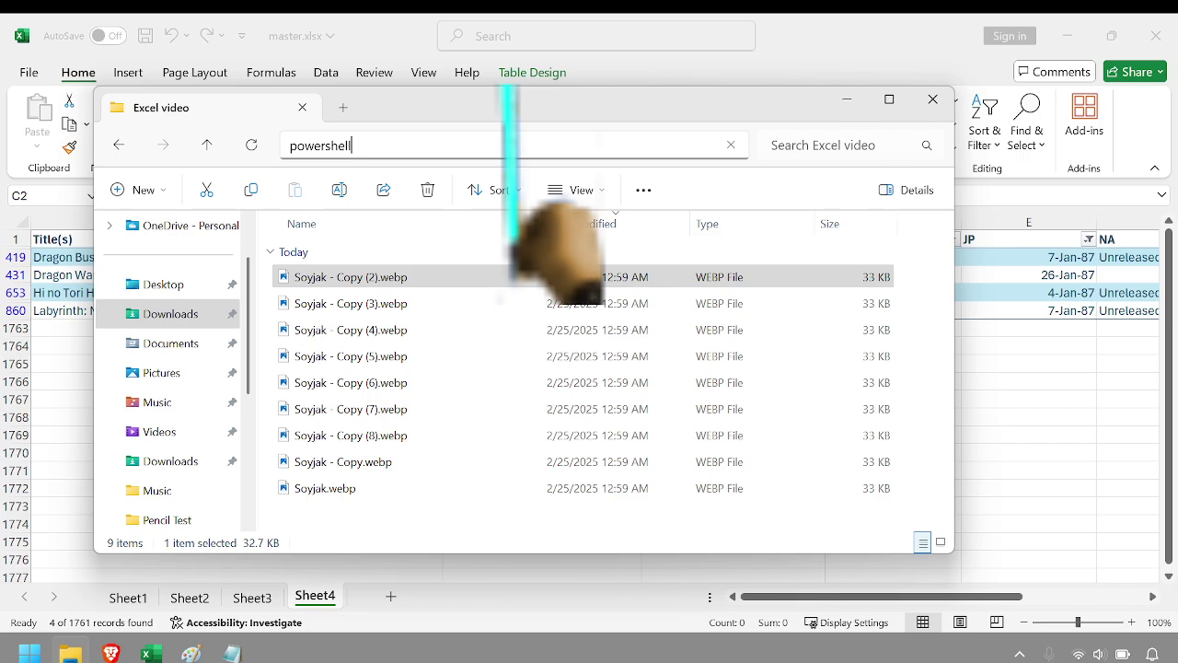
{"action": "key", "text": "Return"}
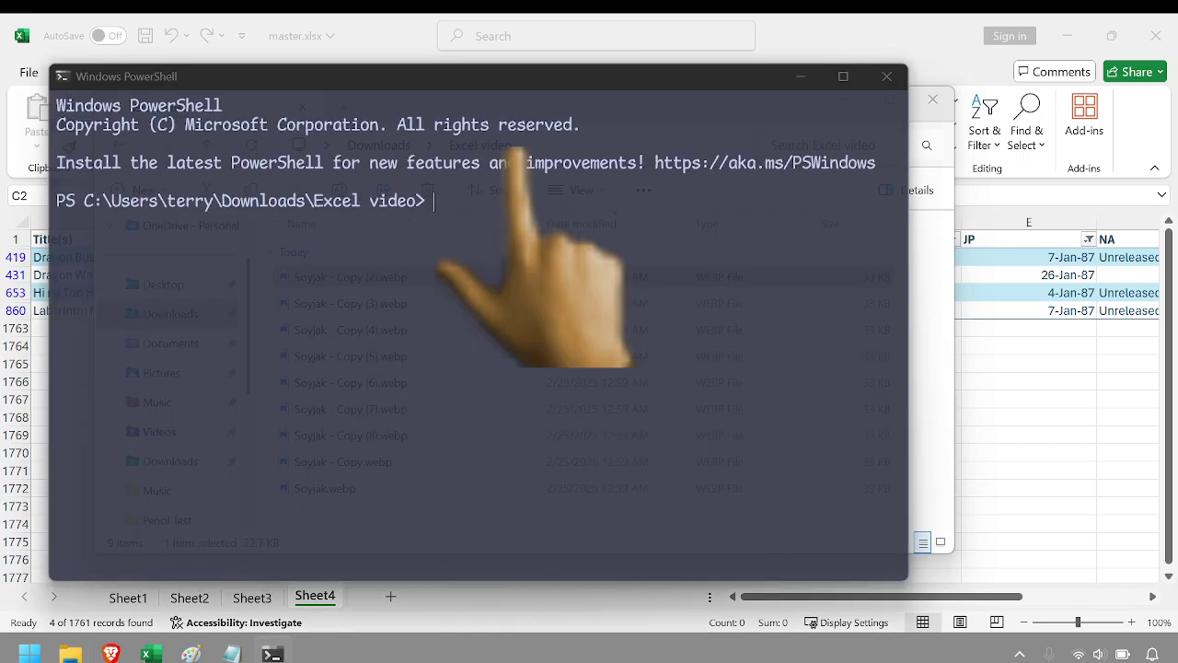
Enlarge the terminal text and run magick mogrify -format jpg *.webp to convert all the folder's WebP images to JPG
{"action": "type", "text": "magick mogrify -format jpg *.webp"}
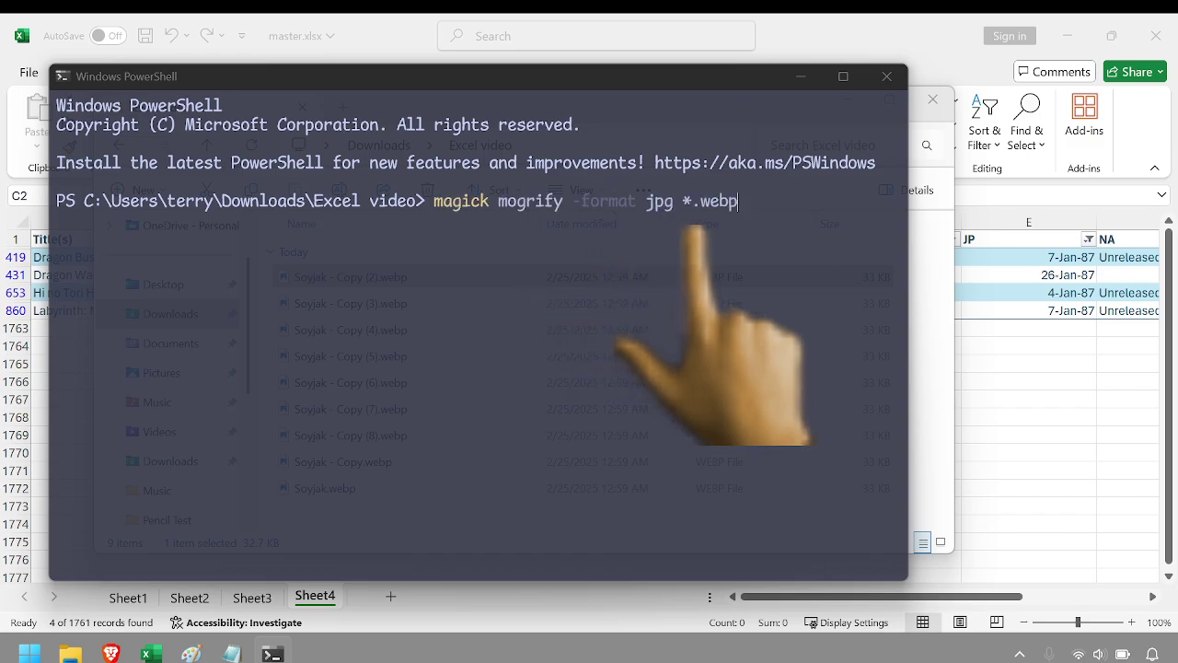
{"action": "key", "text": "ctrl+equal"}
{"action": "key", "text": "ctrl+equal"}
{"action": "key", "text": "ctrl+equal"}
{"action": "key", "text": "ctrl+equal"}
{"action": "key", "text": "ctrl+equal"}
{"action": "key", "text": "ctrl+equal"}
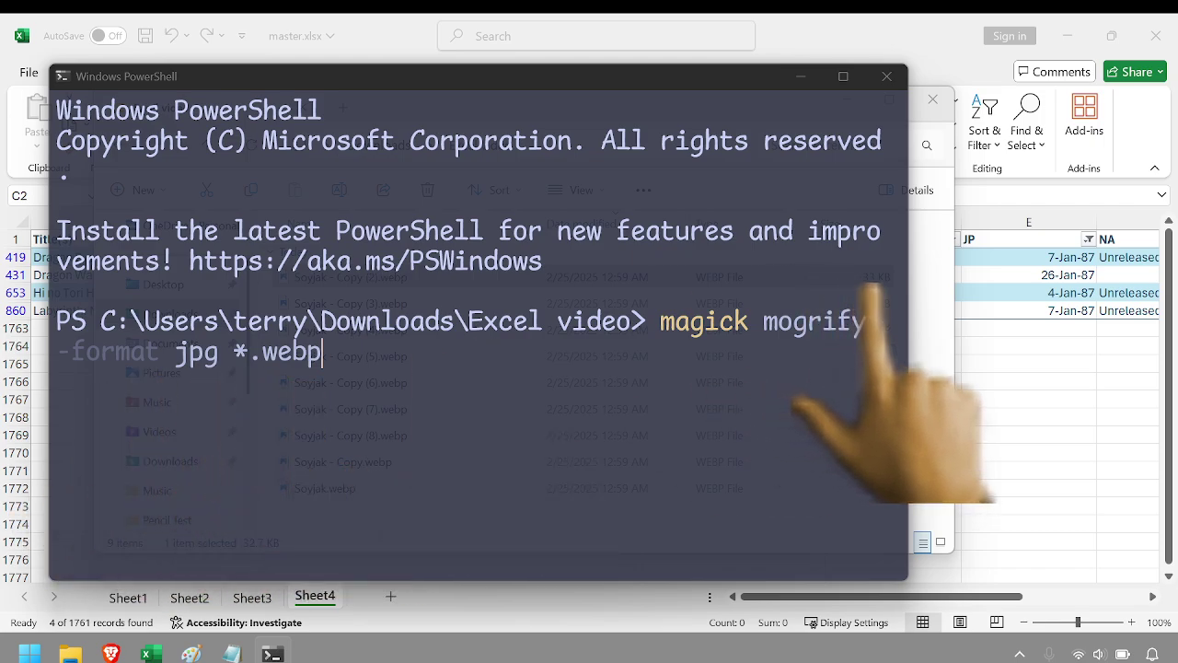
{"action": "key", "text": "Return"}
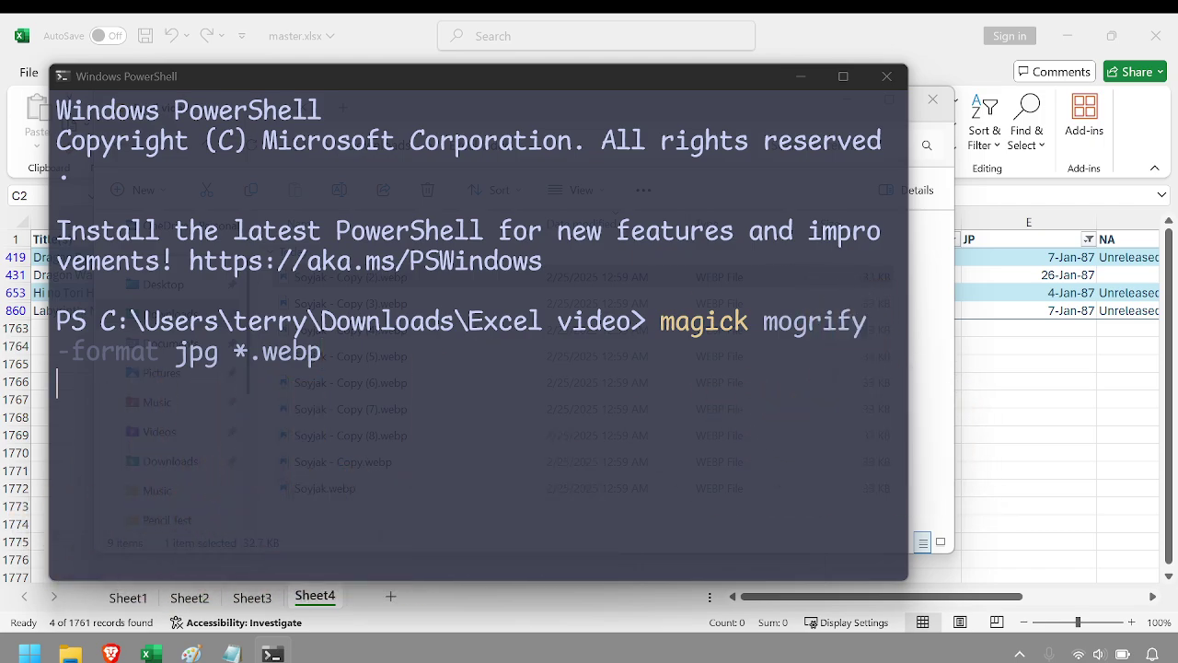
Back in File Explorer, delete all the original .webp files from the Excel video folder, keeping the JPG copies
{"action": "key", "text": "alt+Tab"}
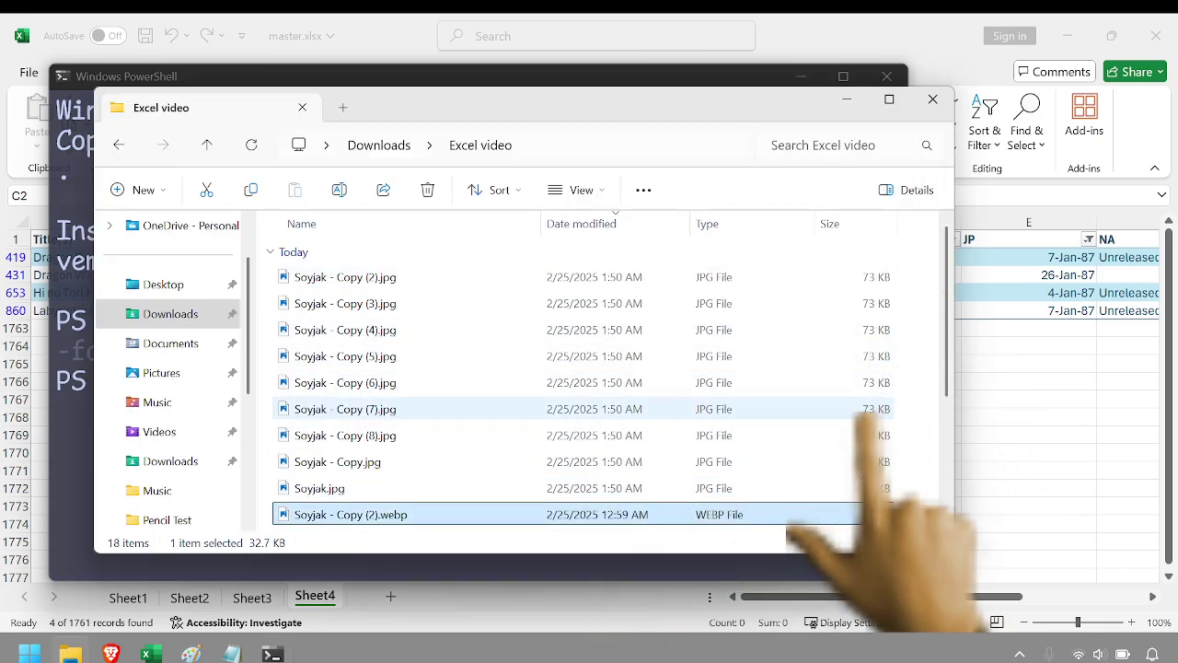
{"action": "scroll", "coordinate": [870, 419], "scroll_direction": "down", "scroll_amount": 2}
{"action": "scroll", "coordinate": [870, 419], "scroll_direction": "down", "scroll_amount": 1}
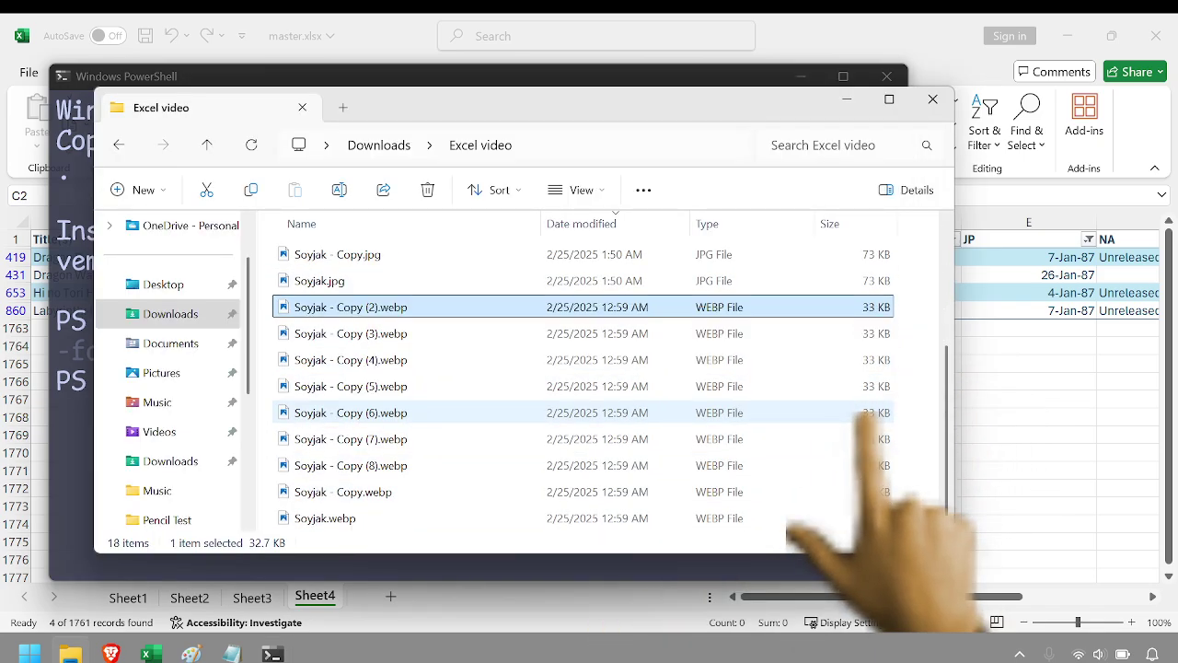
{"action": "left_click", "coordinate": [366, 518], "text": "shift"}
{"action": "key", "text": "Delete"}
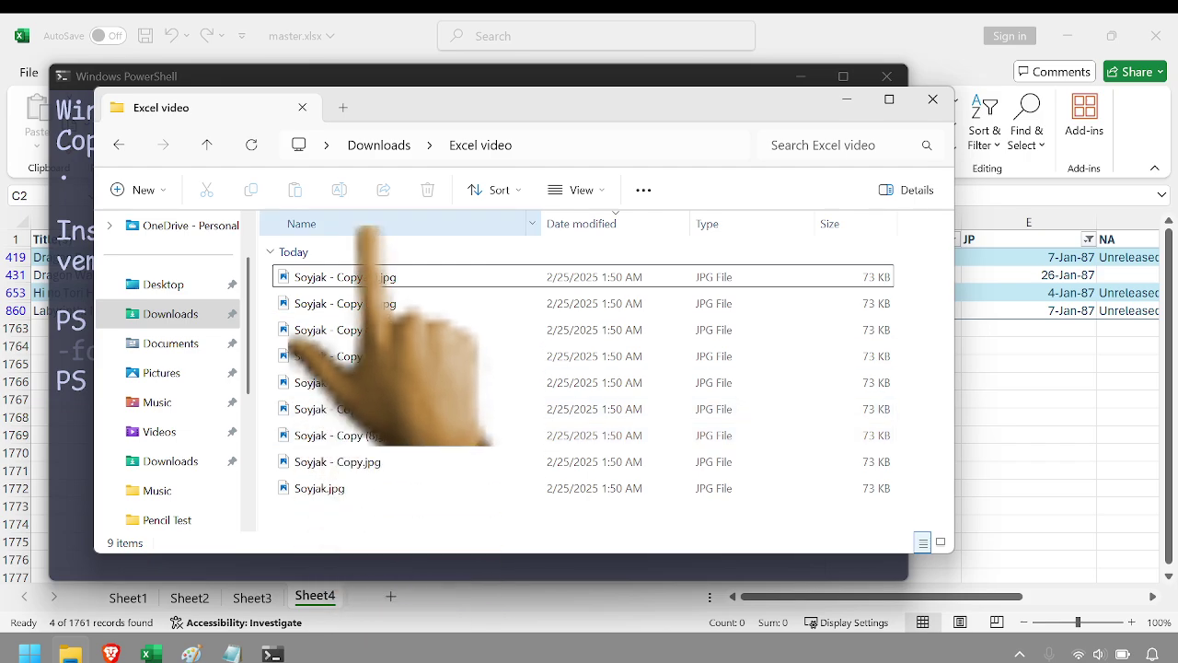
Select Soyjak - Copy (2).jpg through Soyjak - Copy.jpg, exclude copies (3), (8) and (4), and clear the selection
{"action": "left_click", "coordinate": [382, 276]}
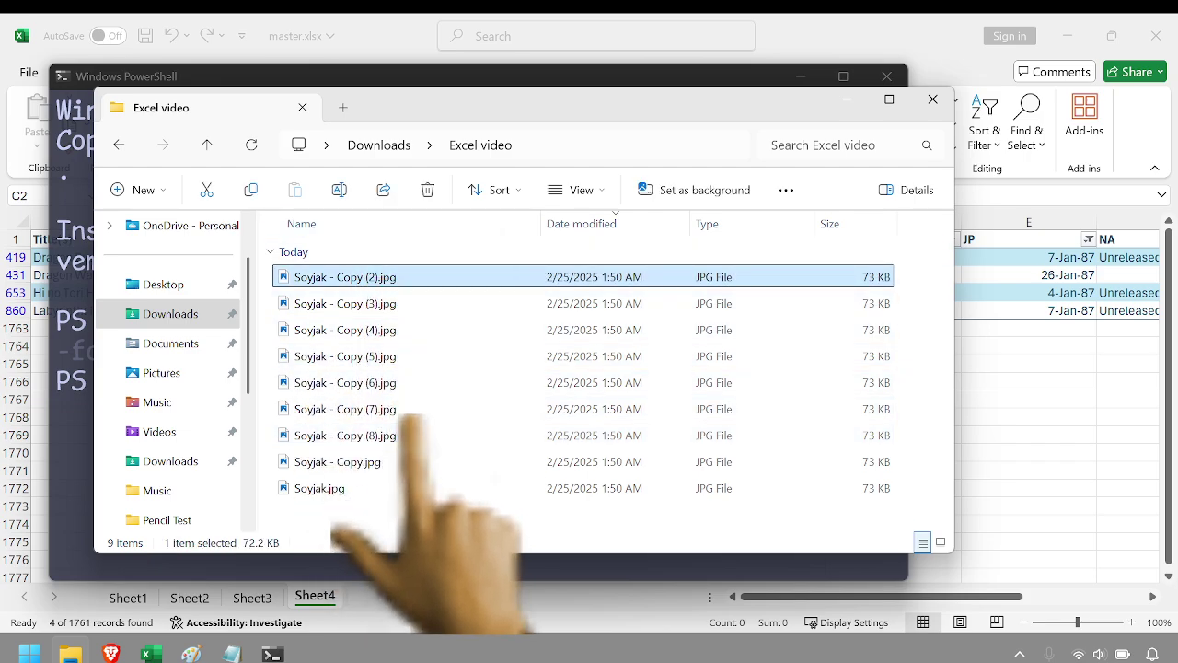
{"action": "left_click", "coordinate": [383, 409], "text": "shift"}
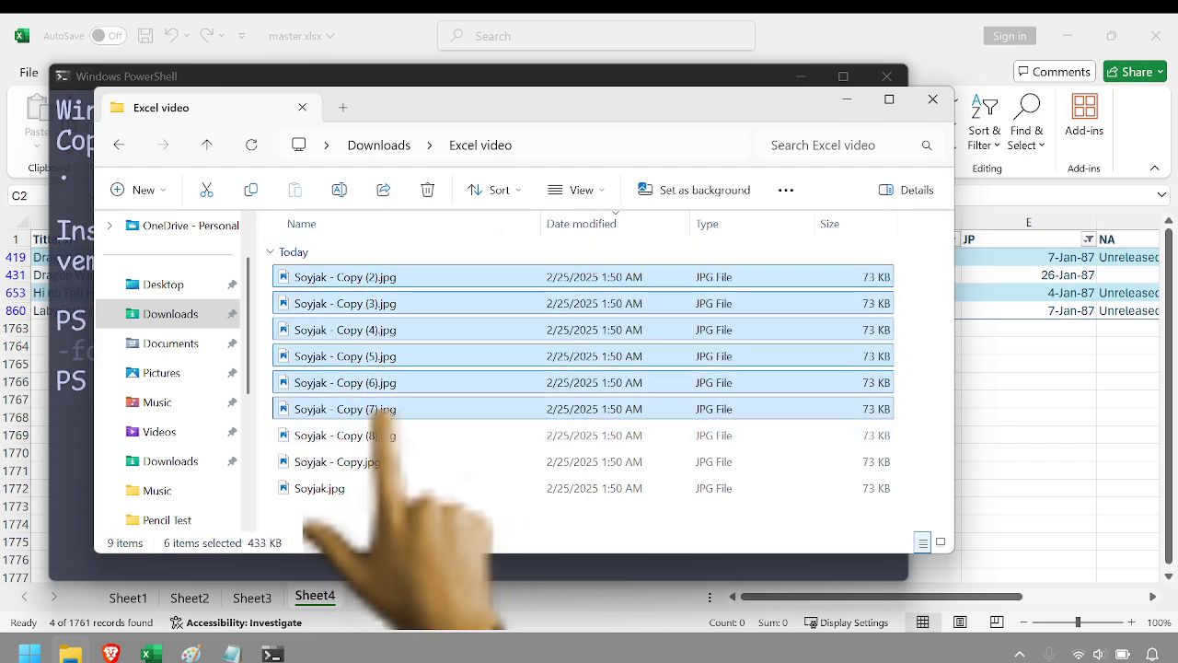
{"action": "left_click", "coordinate": [336, 461], "text": "shift"}
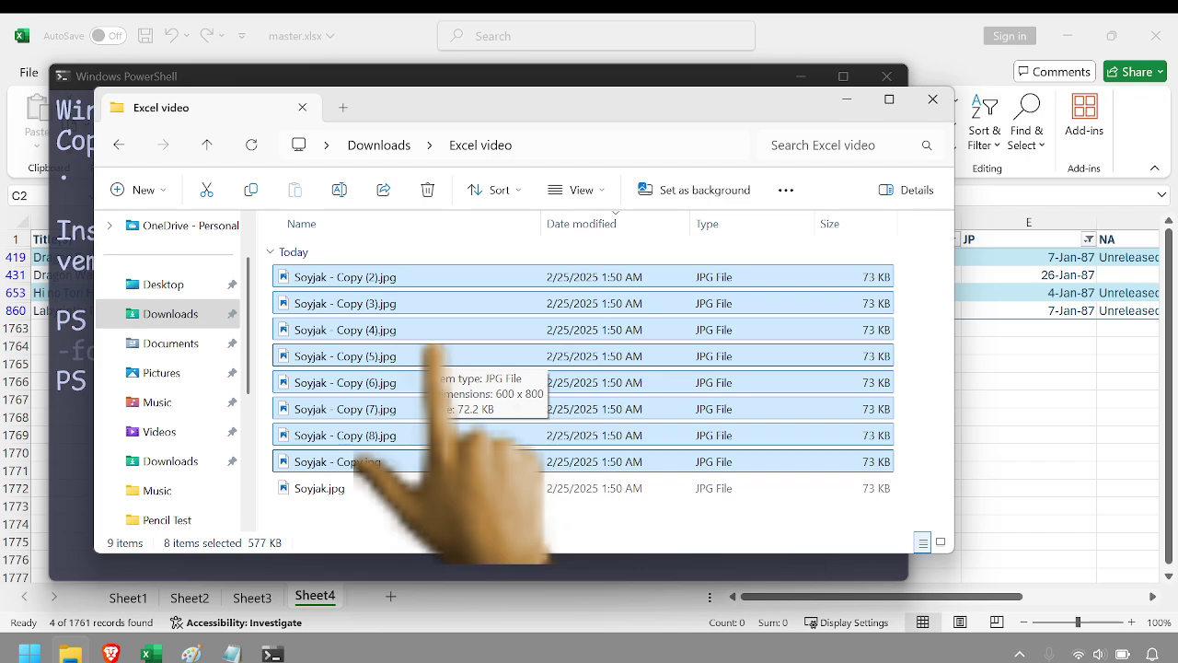
{"action": "left_click", "coordinate": [430, 302], "text": "ctrl"}
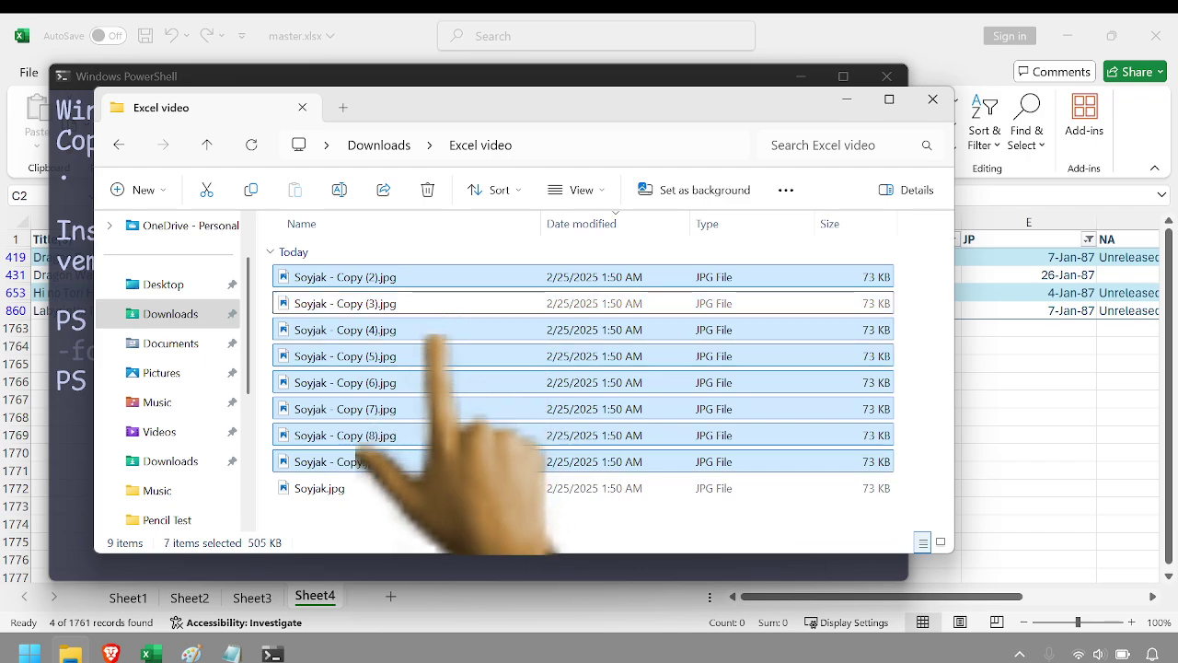
{"action": "left_click", "coordinate": [389, 435], "text": "ctrl"}
{"action": "left_click", "coordinate": [462, 329], "text": "ctrl"}
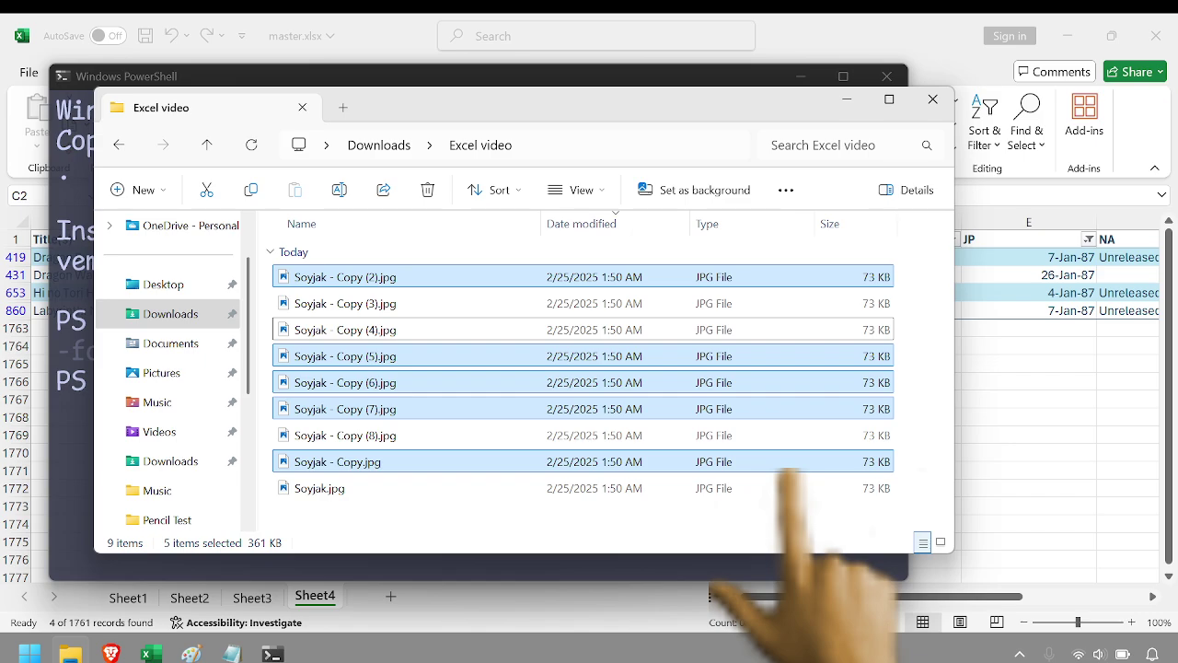
{"action": "left_click", "coordinate": [799, 516]}
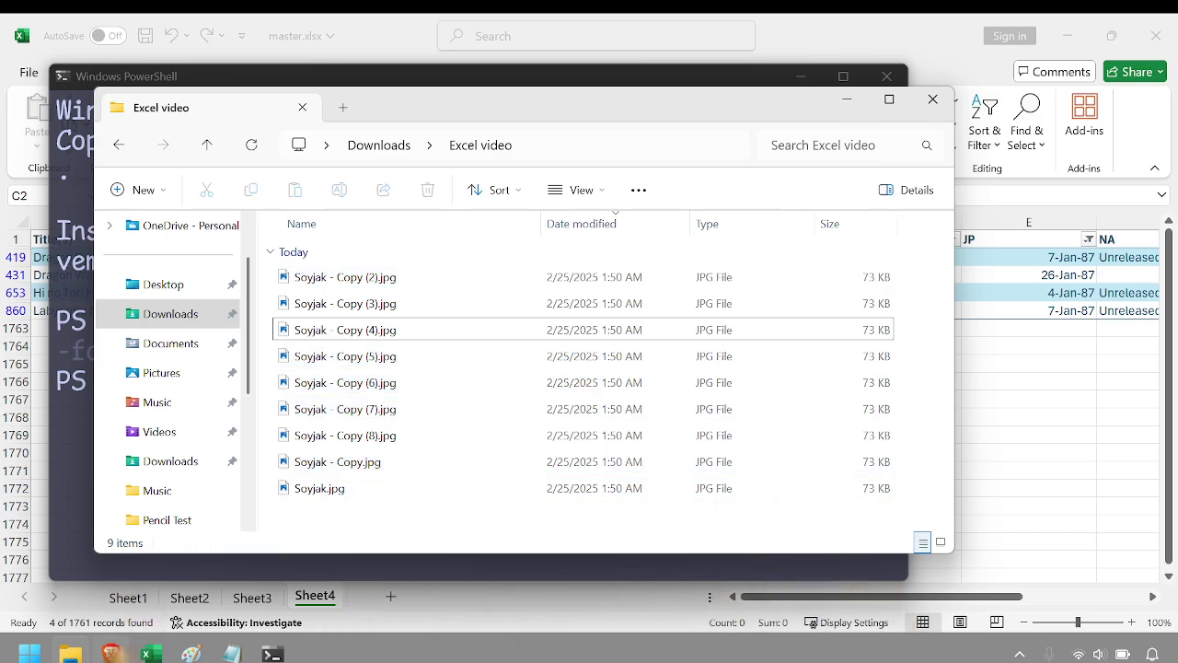
Return to Excel via the Wikipedia page, select all of Sheet4, and try selecting just the filtered game rows across columns A to G
{"action": "left_click", "coordinate": [110, 653]}
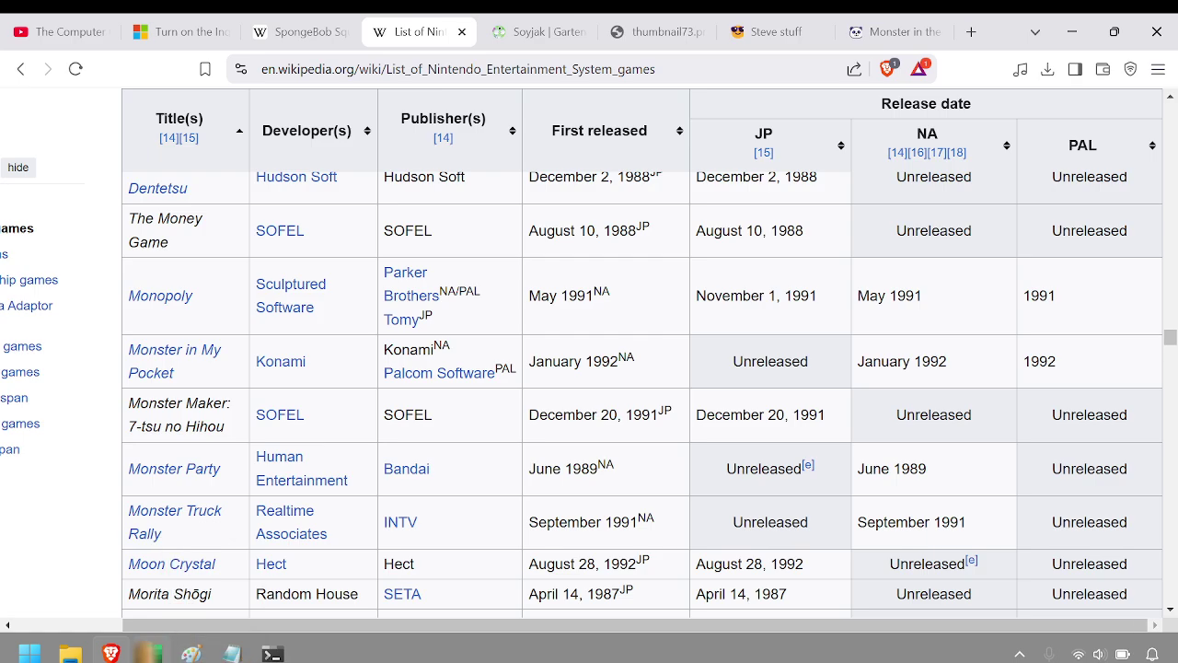
{"action": "left_click", "coordinate": [147, 653]}
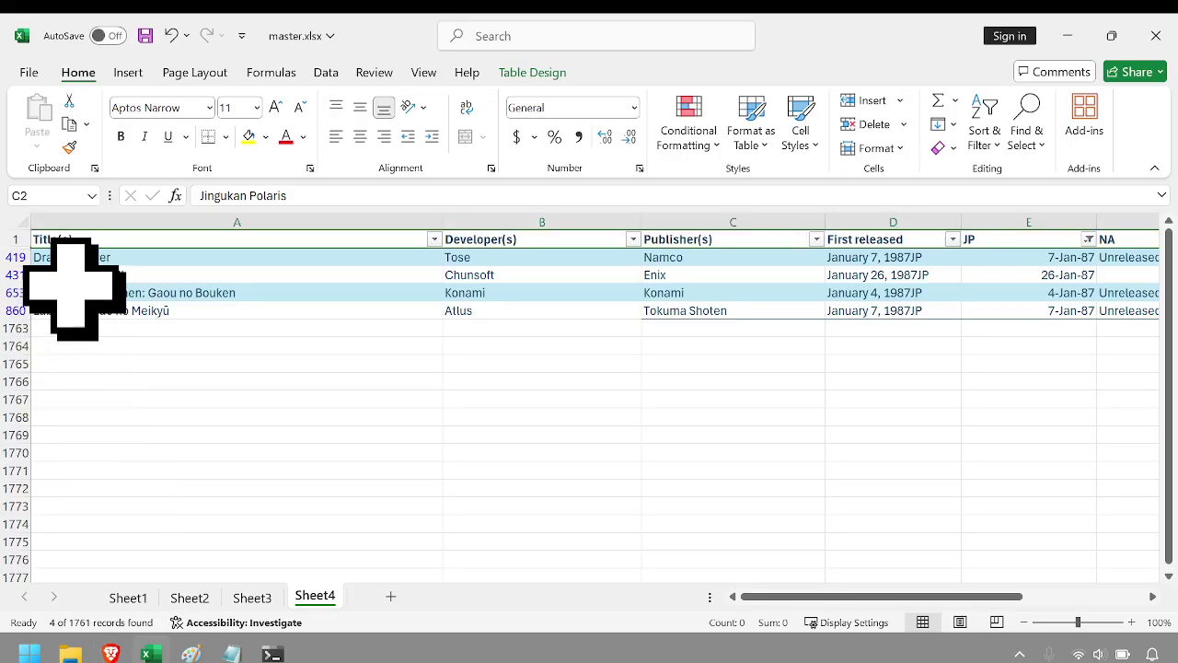
{"action": "key", "text": "ctrl+a"}
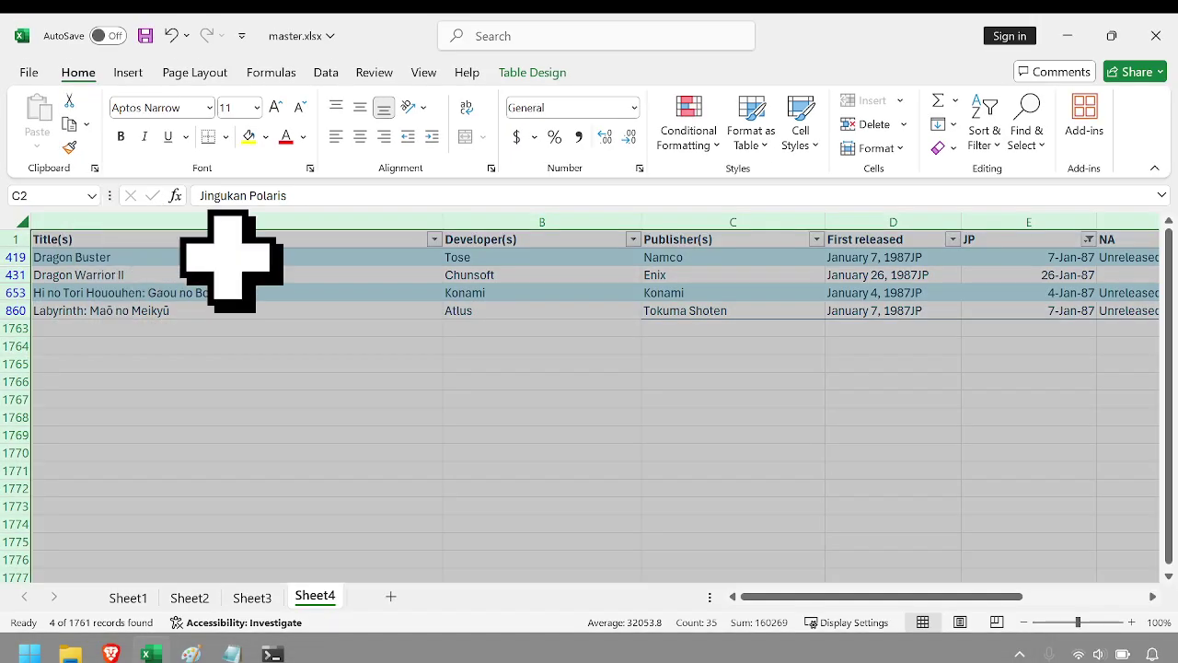
{"action": "left_click", "coordinate": [409, 313]}
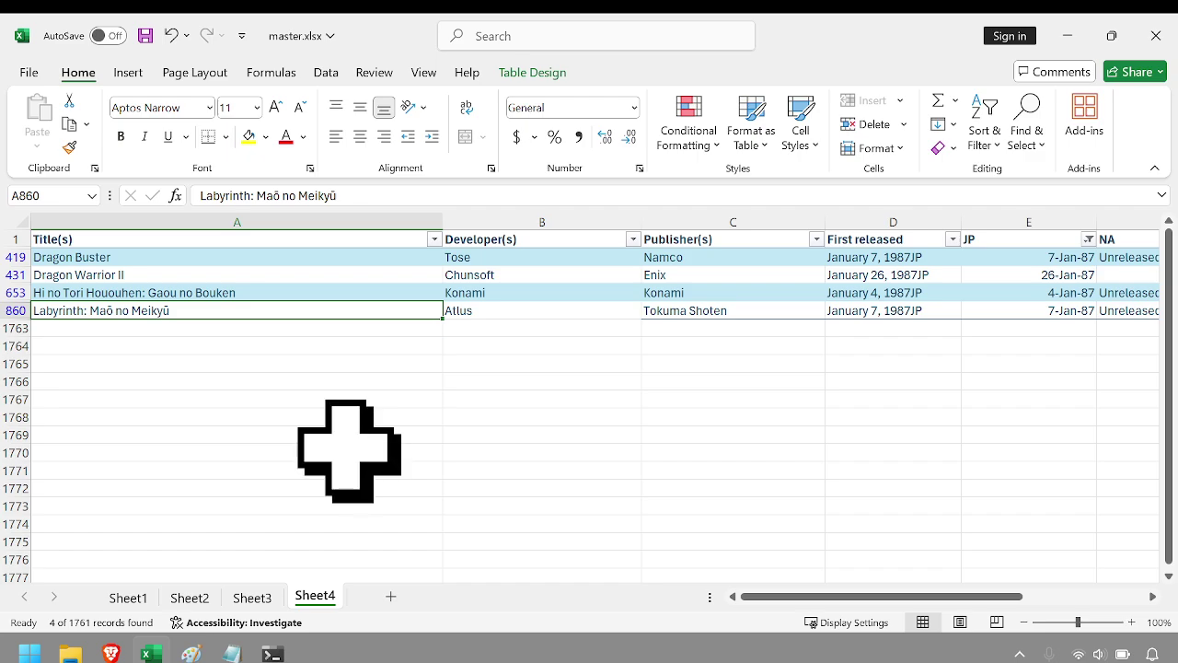
{"action": "left_click", "coordinate": [368, 260]}
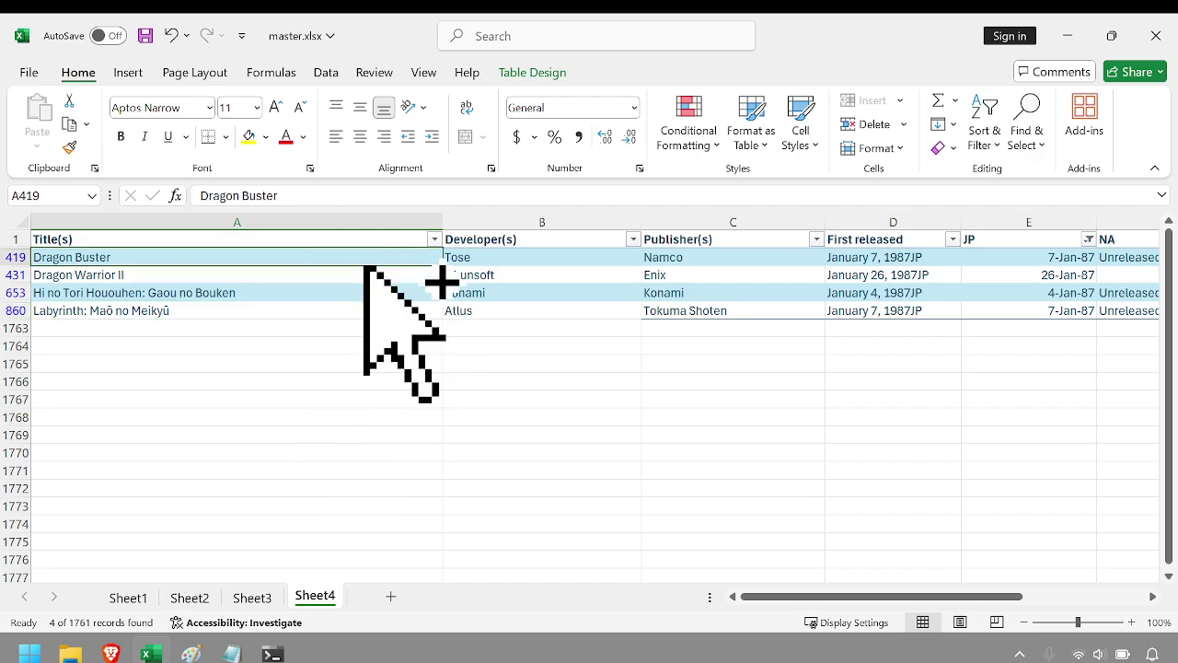
{"action": "left_click_drag", "start_coordinate": [366, 267], "coordinate": [368, 311]}
{"action": "left_click_drag", "start_coordinate": [367, 267], "coordinate": [1091, 317]}
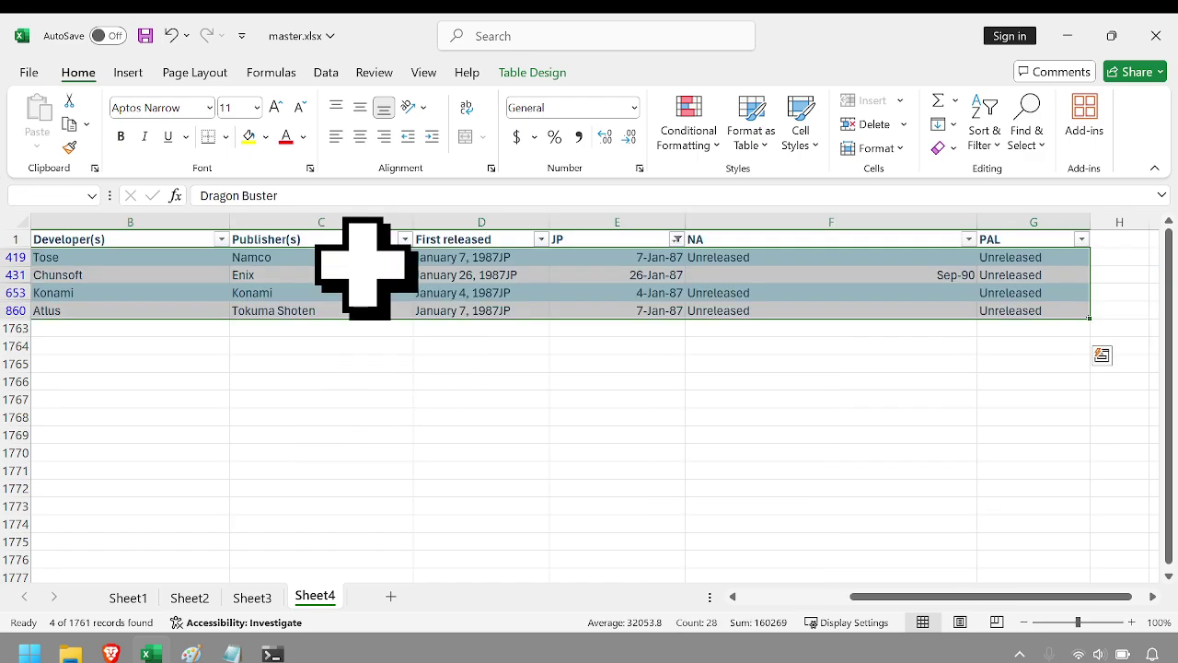
{"action": "left_click", "coordinate": [297, 310]}
{"action": "scroll", "coordinate": [286, 419], "scroll_direction": "left", "scroll_amount": 1}
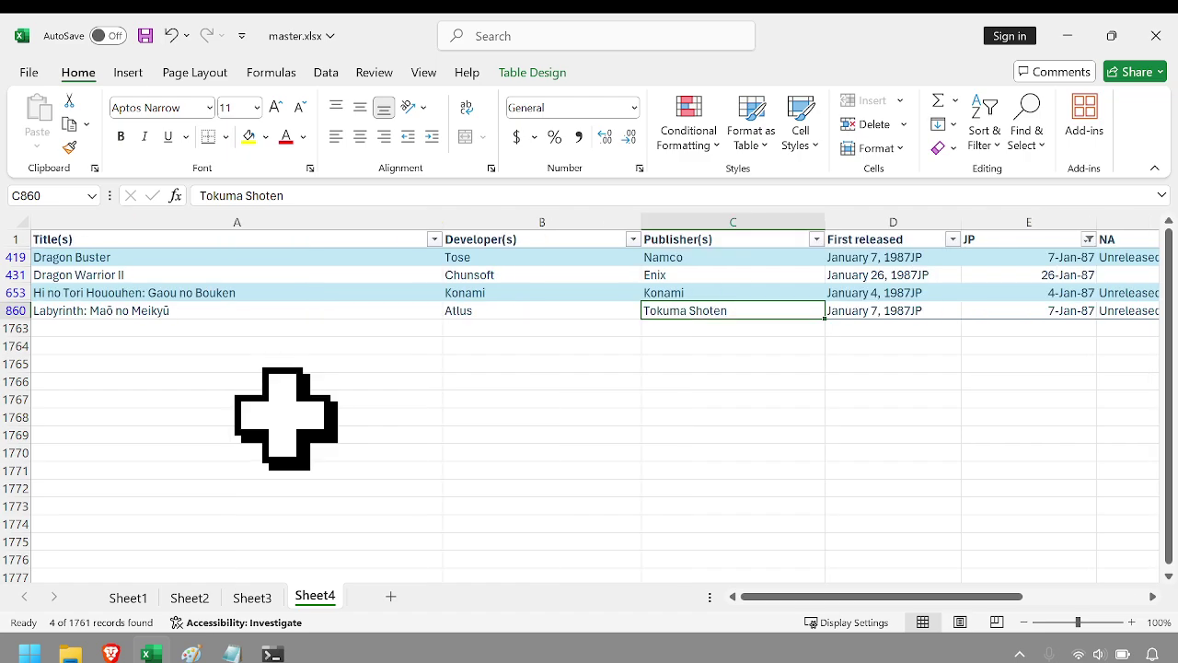
{"action": "scroll", "coordinate": [286, 418], "scroll_direction": "right", "scroll_amount": 3}
Switch to the Soyjak wiki page in the browser, open its character picture in the image viewer, and copy the image
{"action": "left_click", "coordinate": [111, 653]}
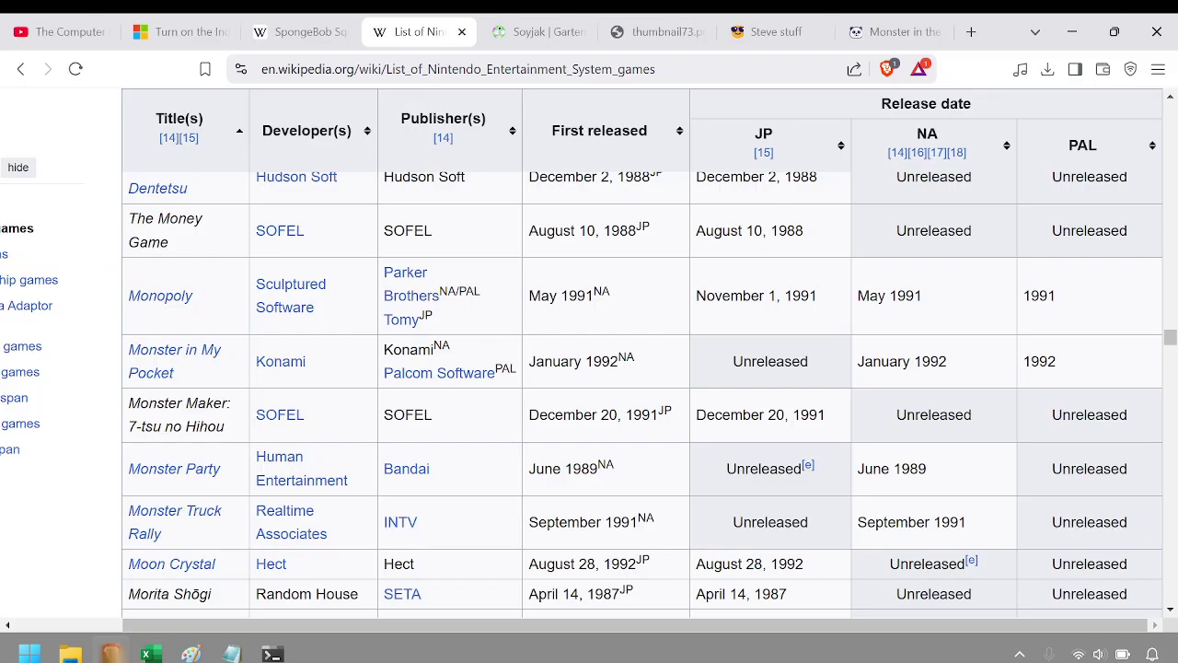
{"action": "key", "text": "ctrl+Tab"}
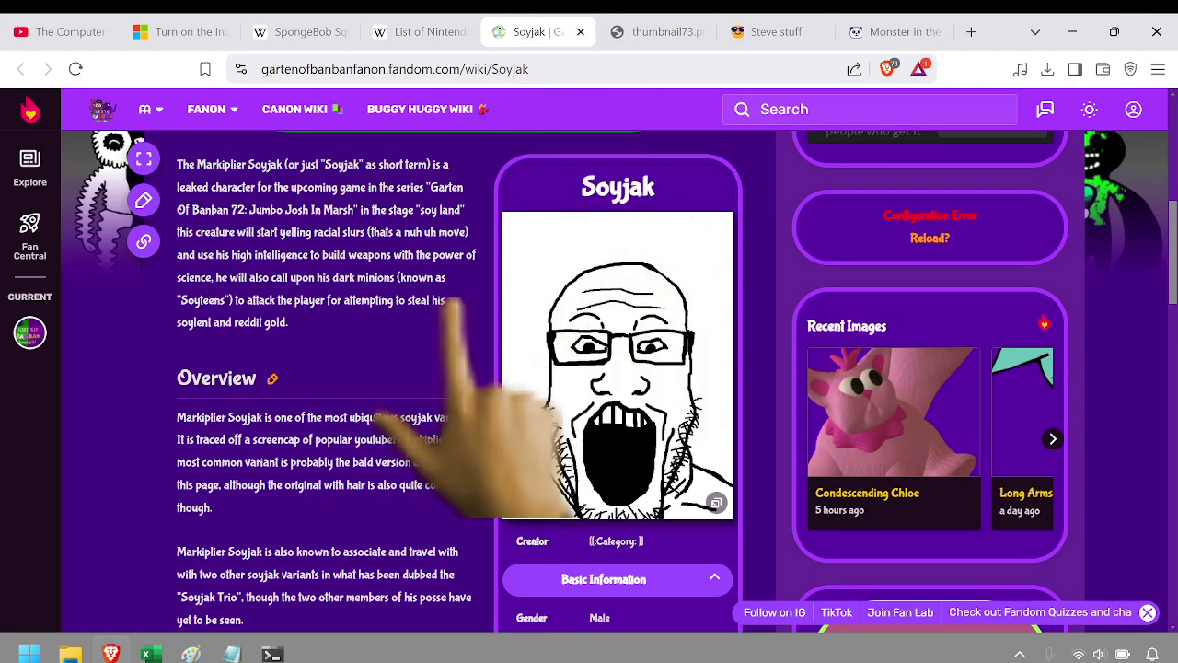
{"action": "scroll", "coordinate": [590, 368], "scroll_direction": "up", "scroll_amount": 10}
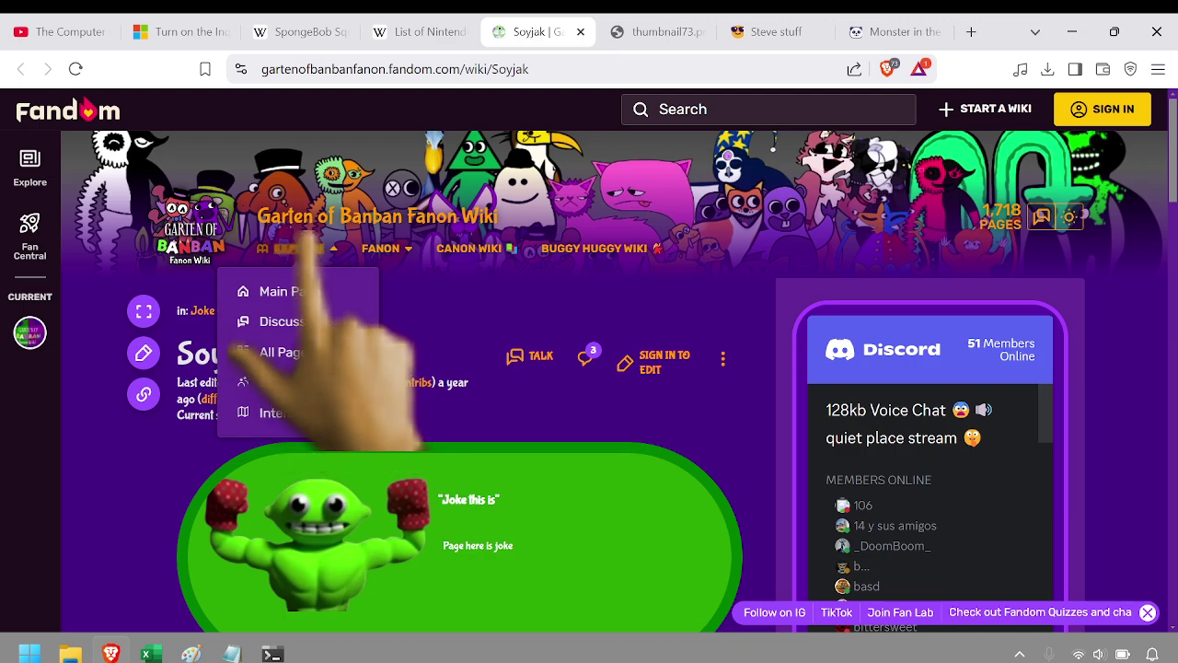
{"action": "scroll", "coordinate": [515, 299], "scroll_direction": "down", "scroll_amount": 6}
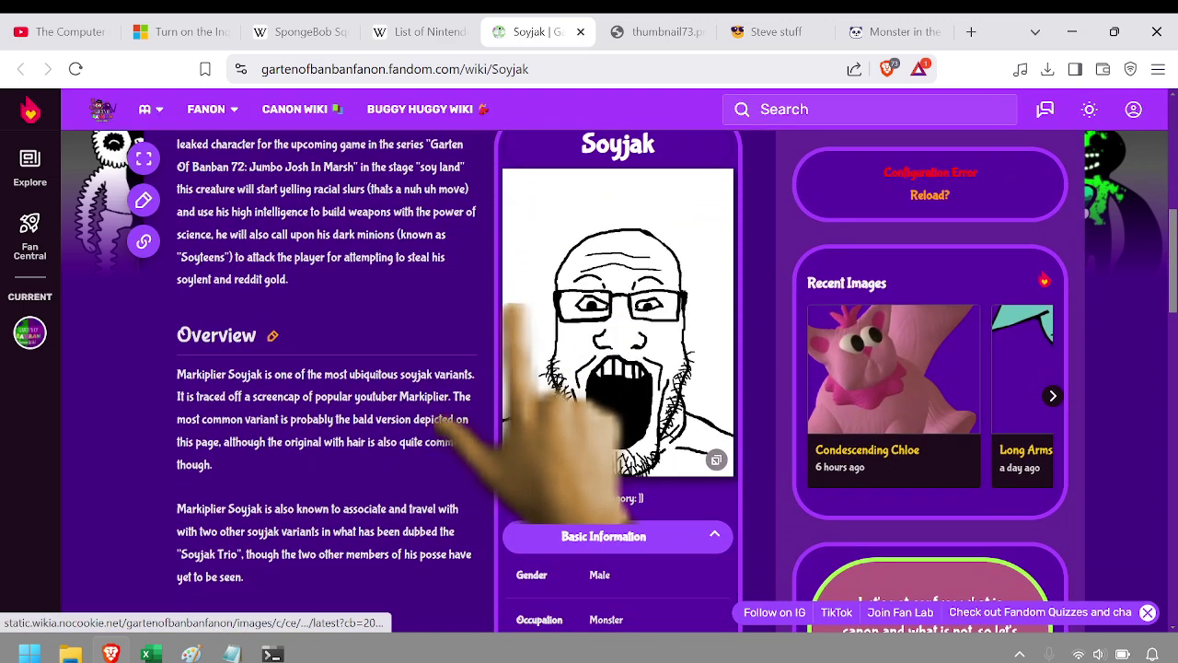
{"action": "right_click", "coordinate": [597, 278]}
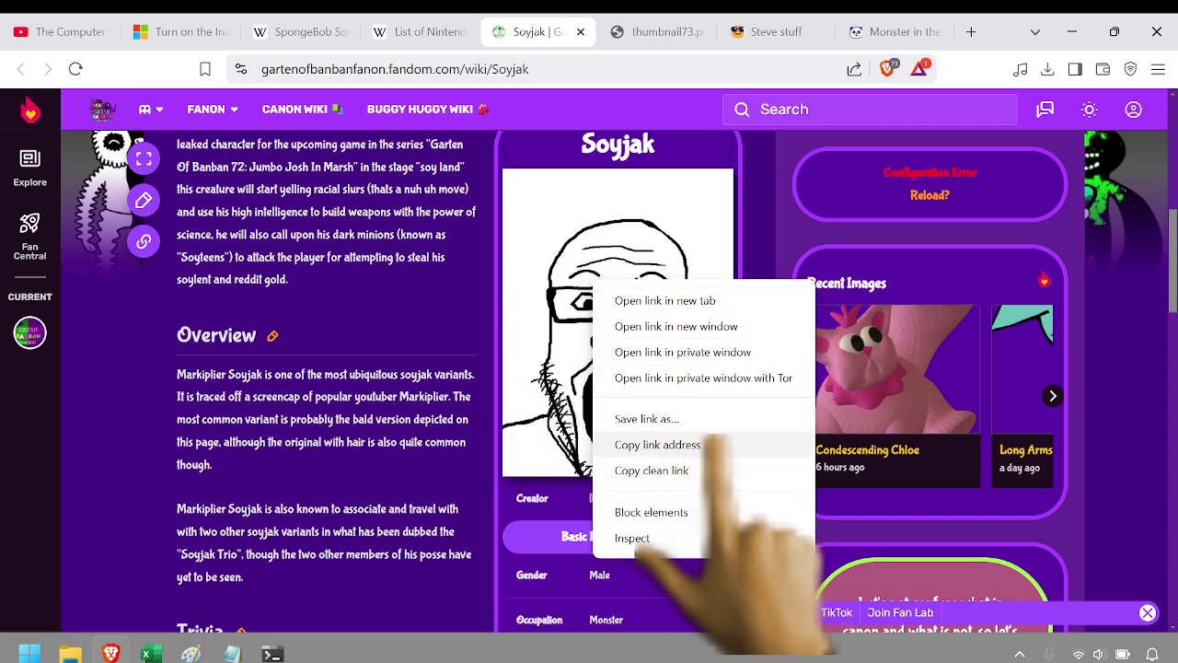
{"action": "left_click", "coordinate": [652, 445]}
{"action": "left_click", "coordinate": [558, 330]}
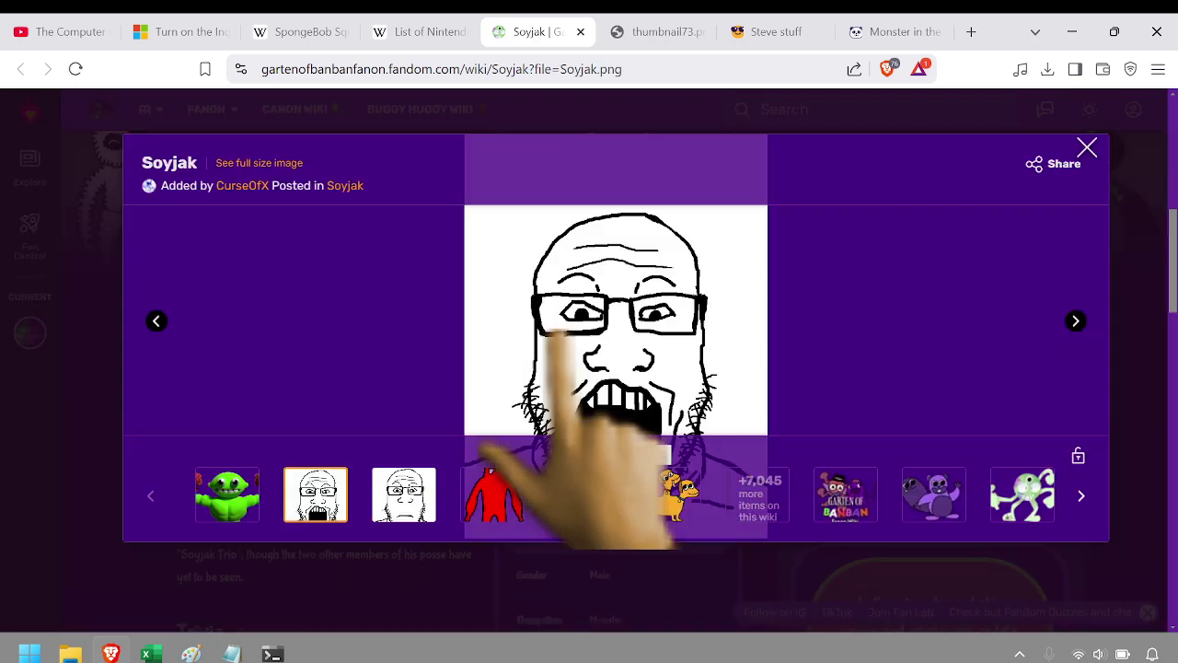
{"action": "right_click", "coordinate": [595, 311]}
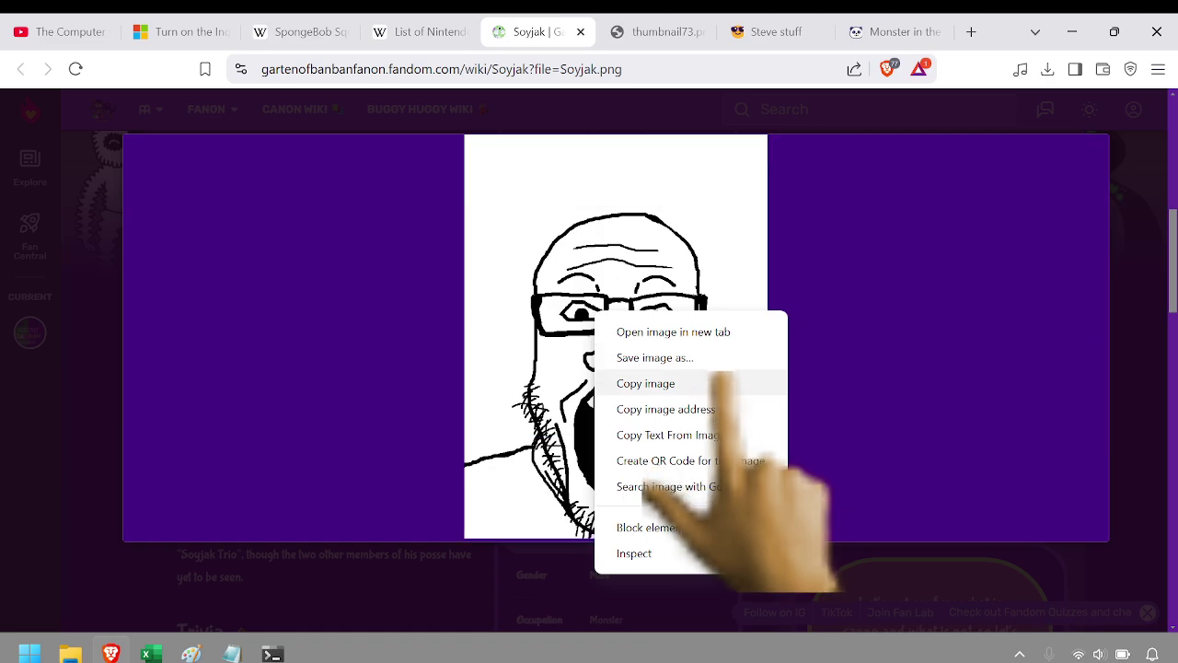
{"action": "left_click", "coordinate": [741, 383]}
{"action": "left_click", "coordinate": [316, 612]}
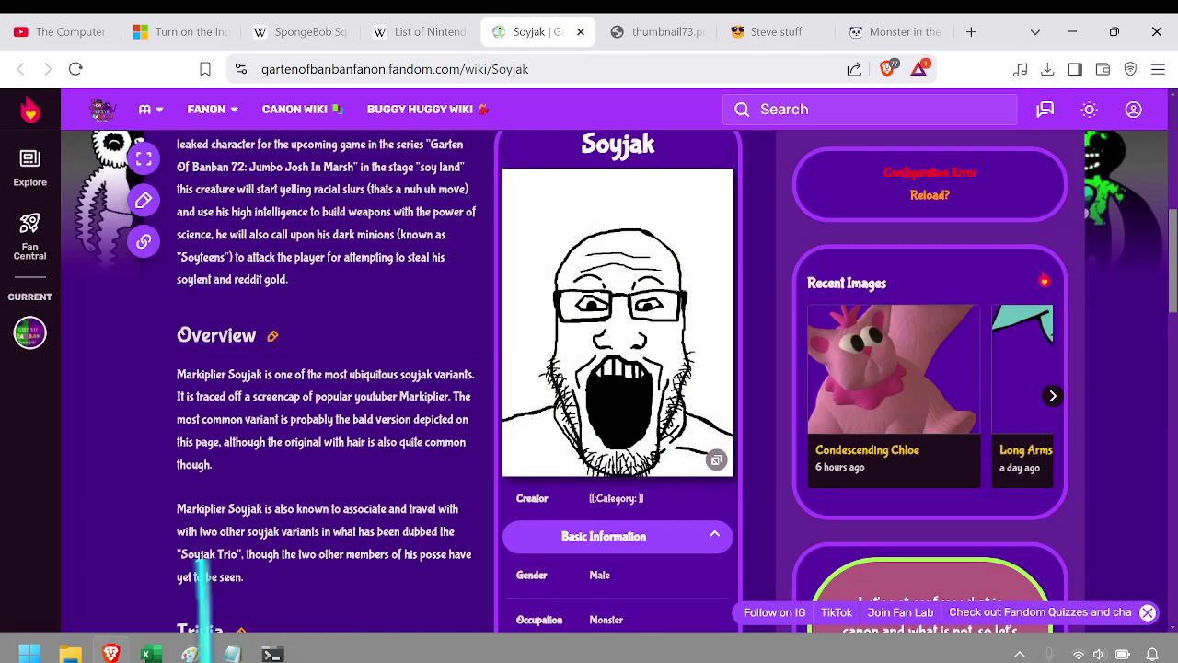
Back in Excel, paste the copied image inside cell K431 on Sheet4 and collapse row 419
{"action": "left_click", "coordinate": [150, 653]}
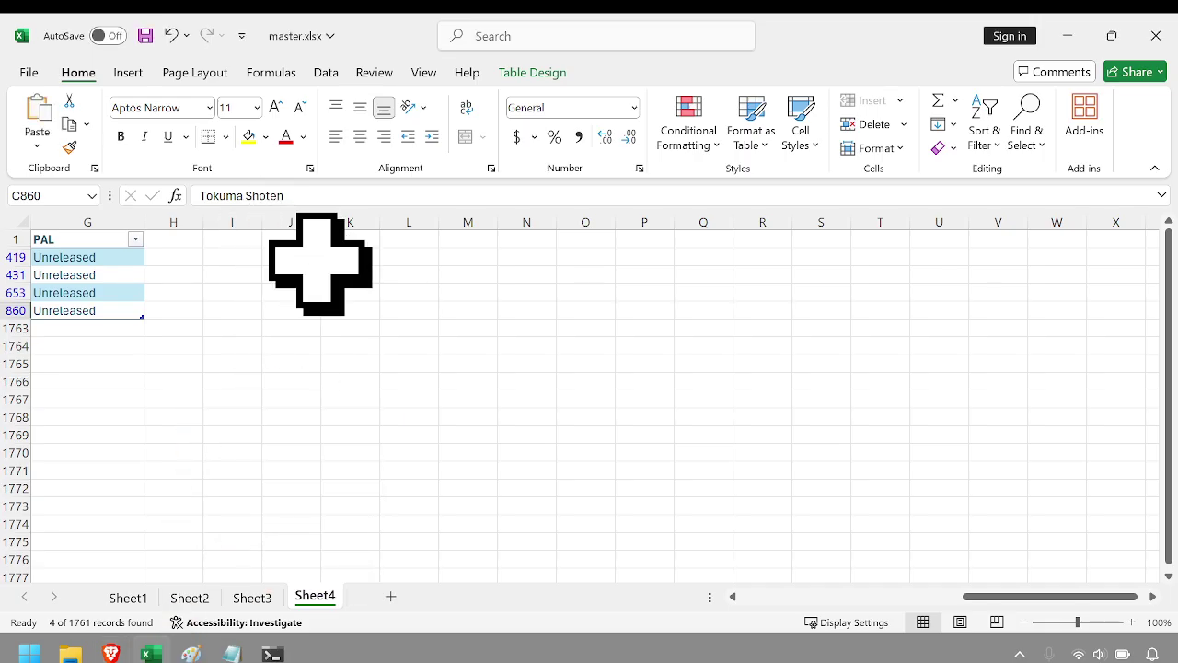
{"action": "right_click", "coordinate": [355, 275]}
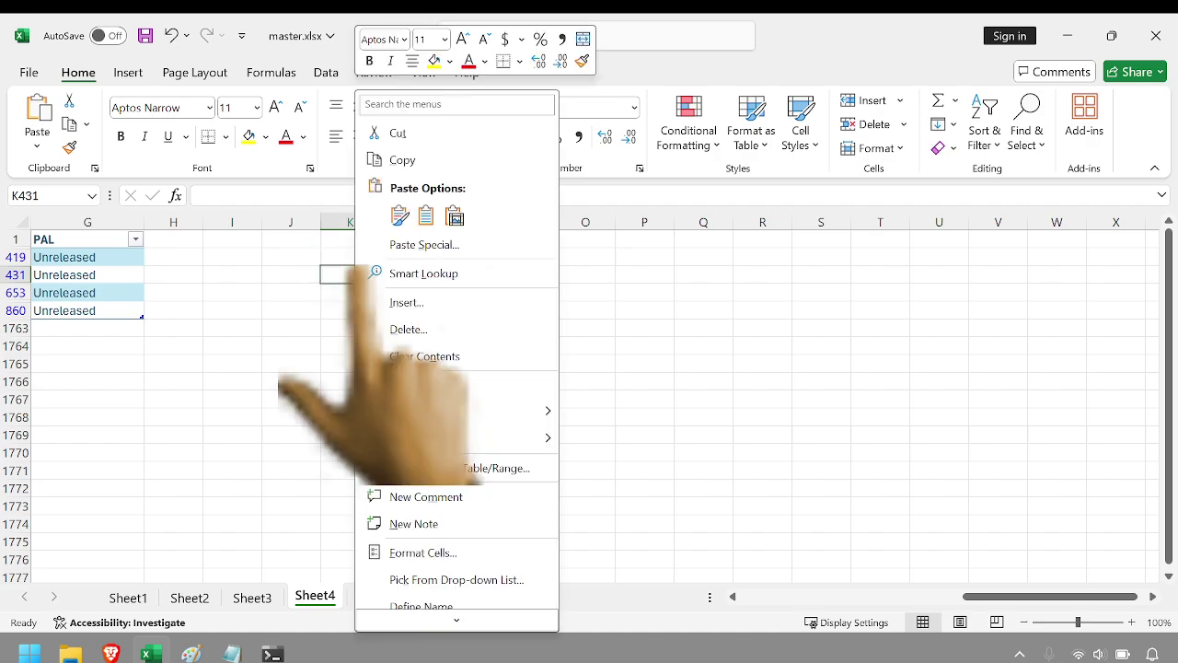
{"action": "left_click", "coordinate": [454, 216]}
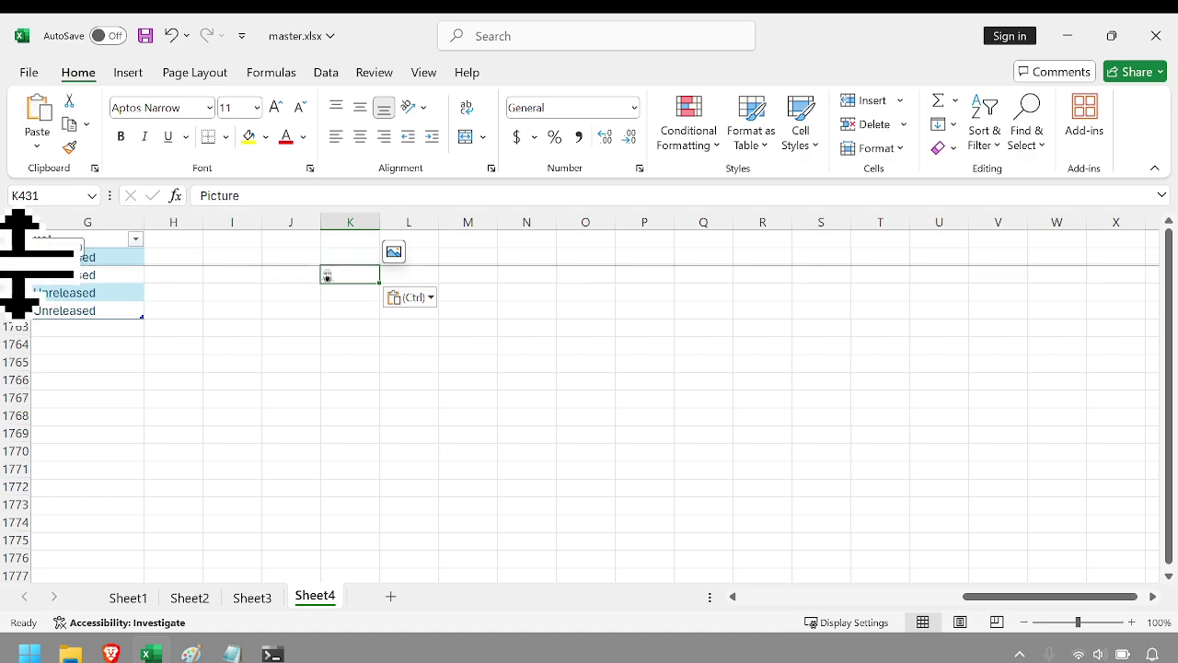
{"action": "left_click_drag", "start_coordinate": [21, 265], "coordinate": [17, 247]}
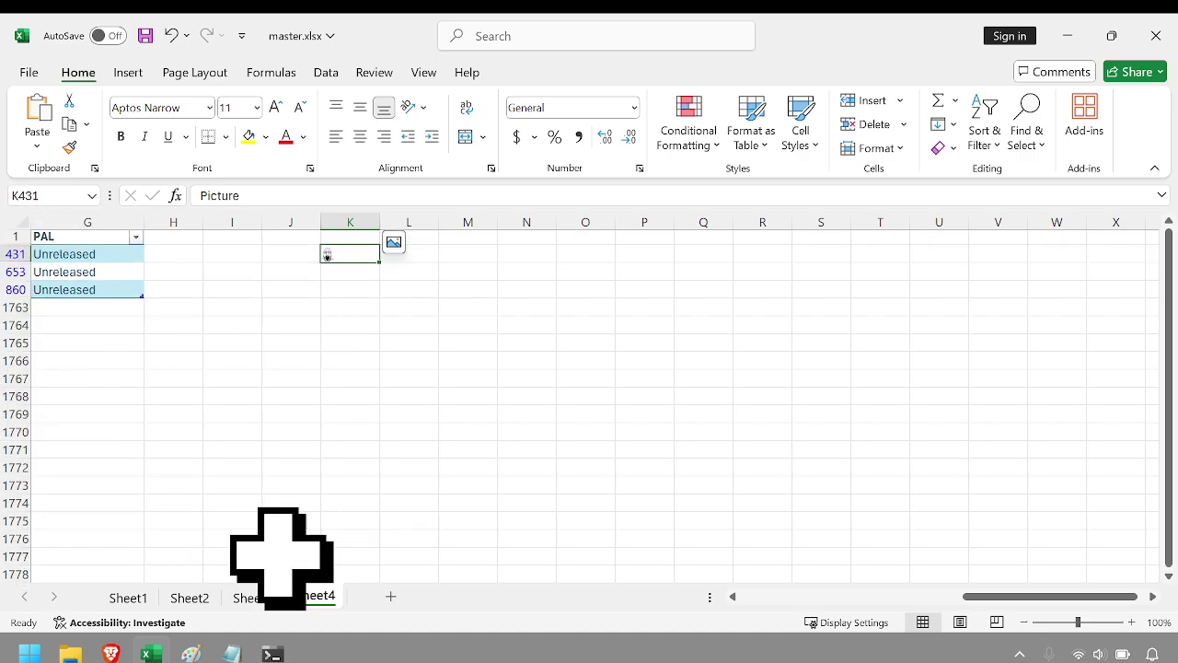
On Sheet1, collapse rows 2 and 3 and make row 4 much taller so its in-cell pictures enlarge
{"action": "left_click", "coordinate": [128, 598]}
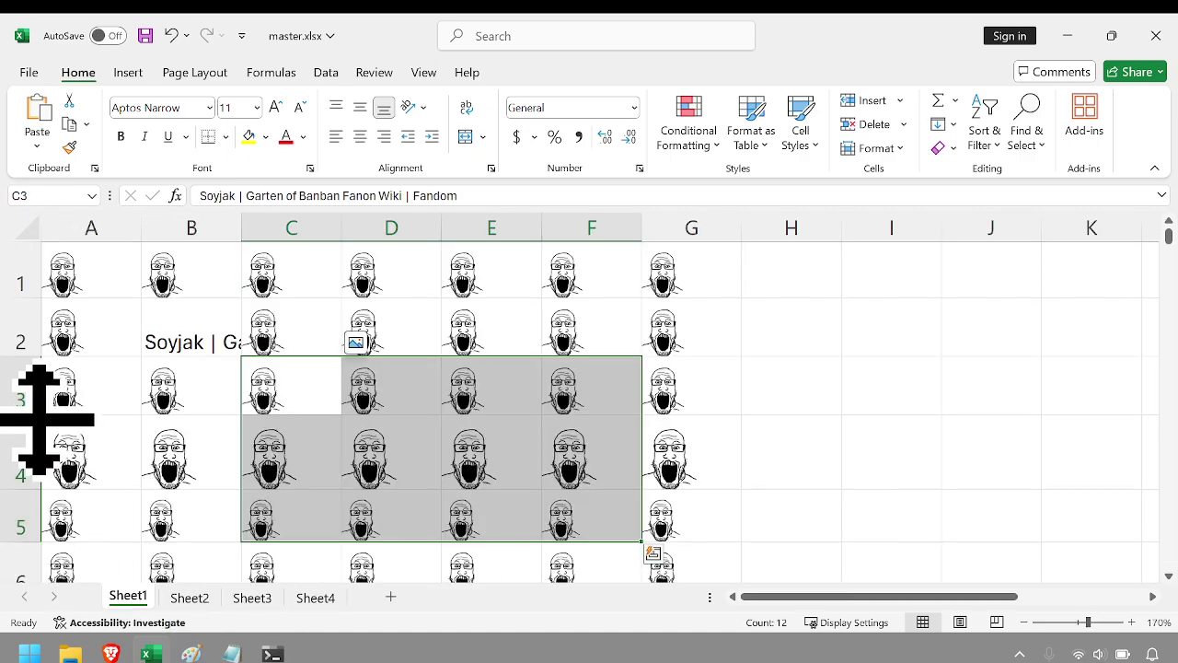
{"action": "left_click_drag", "start_coordinate": [39, 416], "coordinate": [45, 276]}
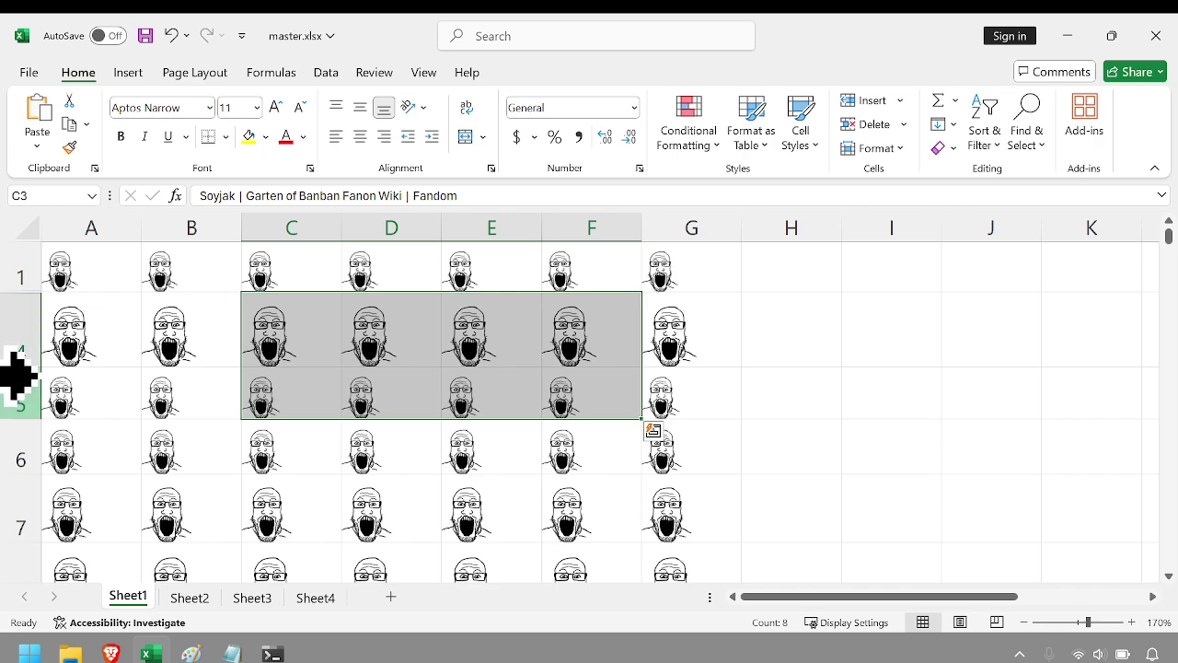
{"action": "left_click_drag", "start_coordinate": [42, 367], "coordinate": [51, 451]}
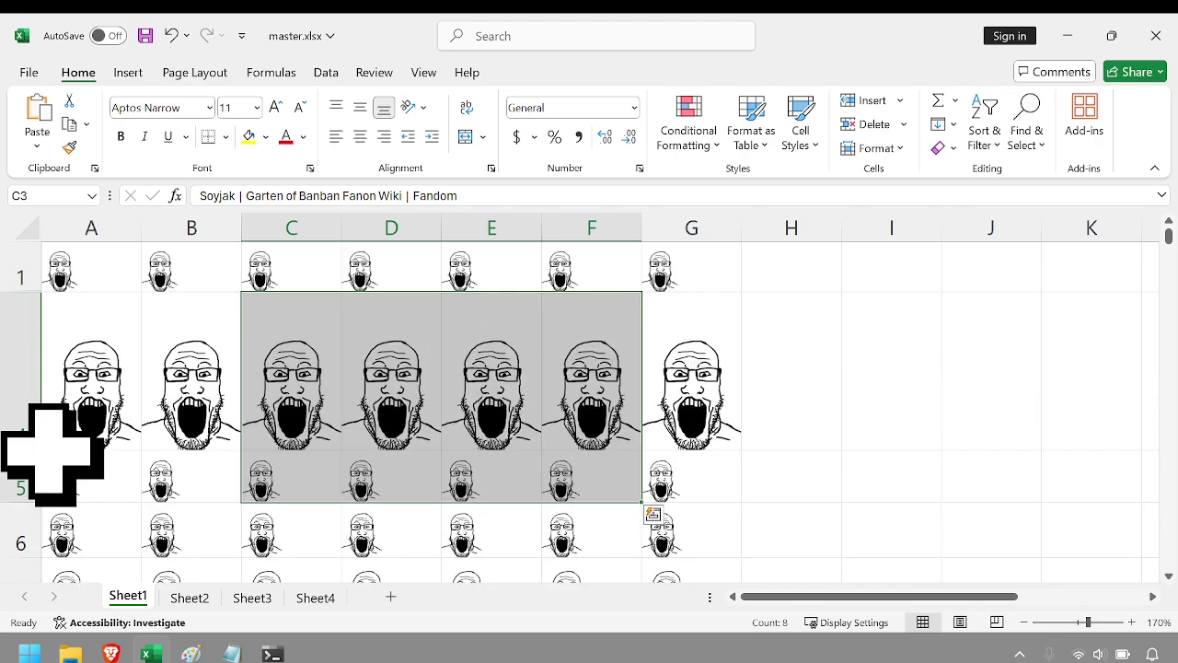
{"action": "left_click", "coordinate": [599, 420]}
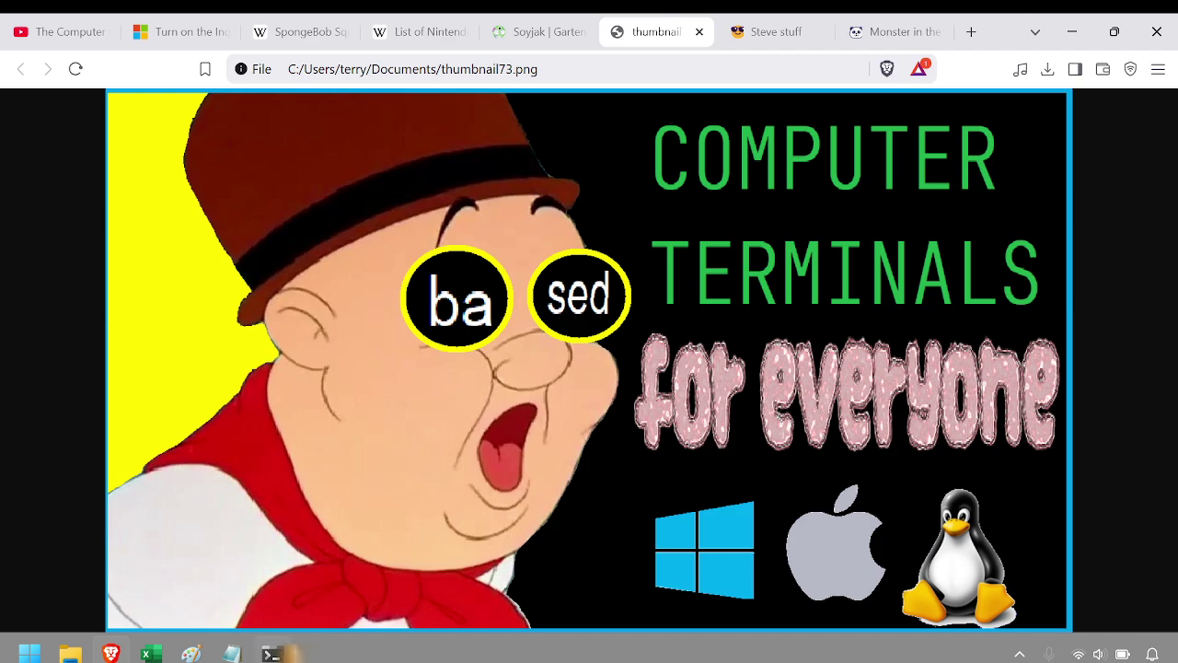
In PowerShell, recall the previous conversion command and edit it to magick mogrify -format jpg *.heic
{"action": "mouse_move", "coordinate": [270, 654]}
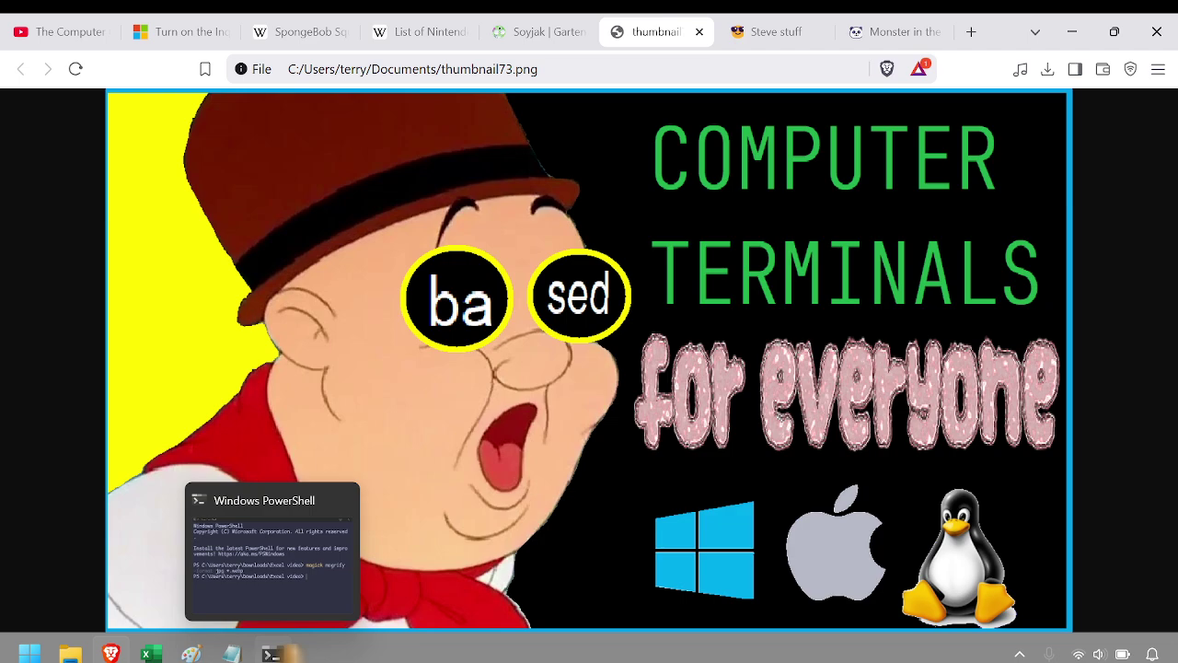
{"action": "left_click", "coordinate": [270, 653]}
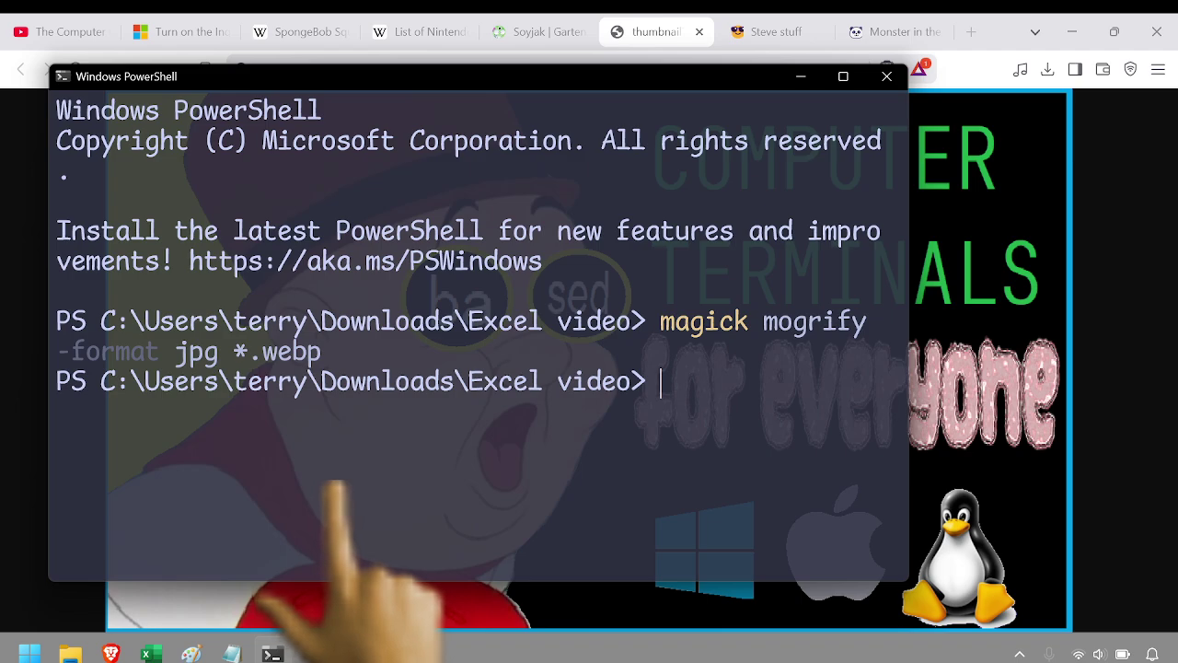
{"action": "key", "text": "BackSpace"}
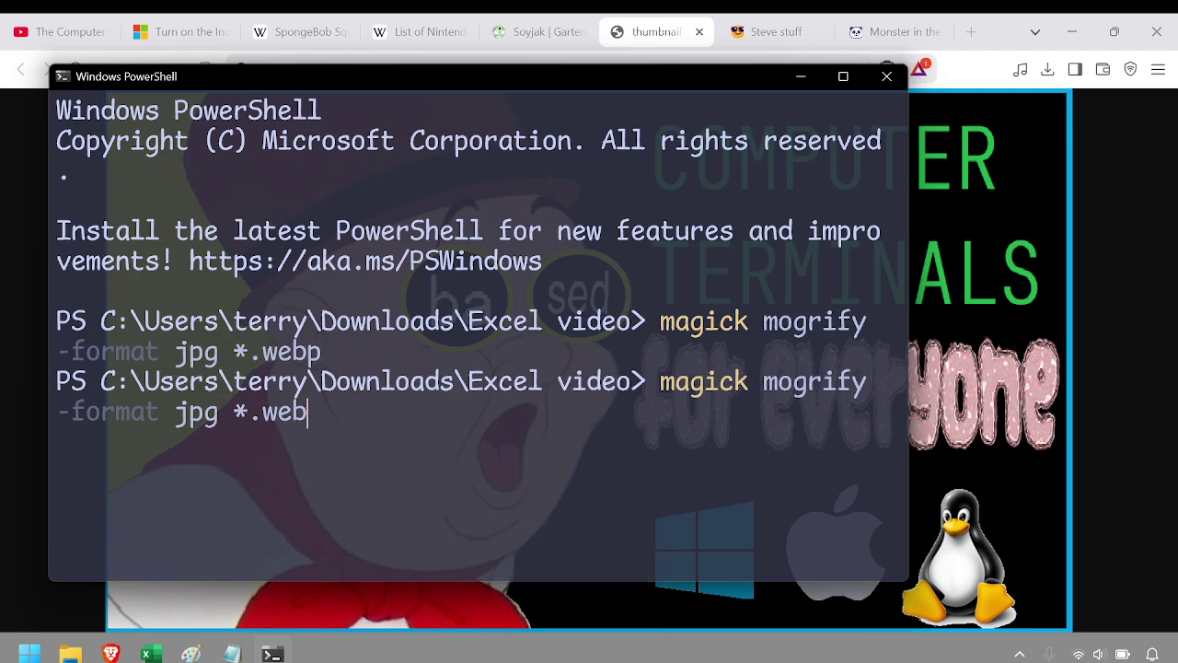
{"action": "key", "text": "BackSpace"}
{"action": "type", "text": "heic"}
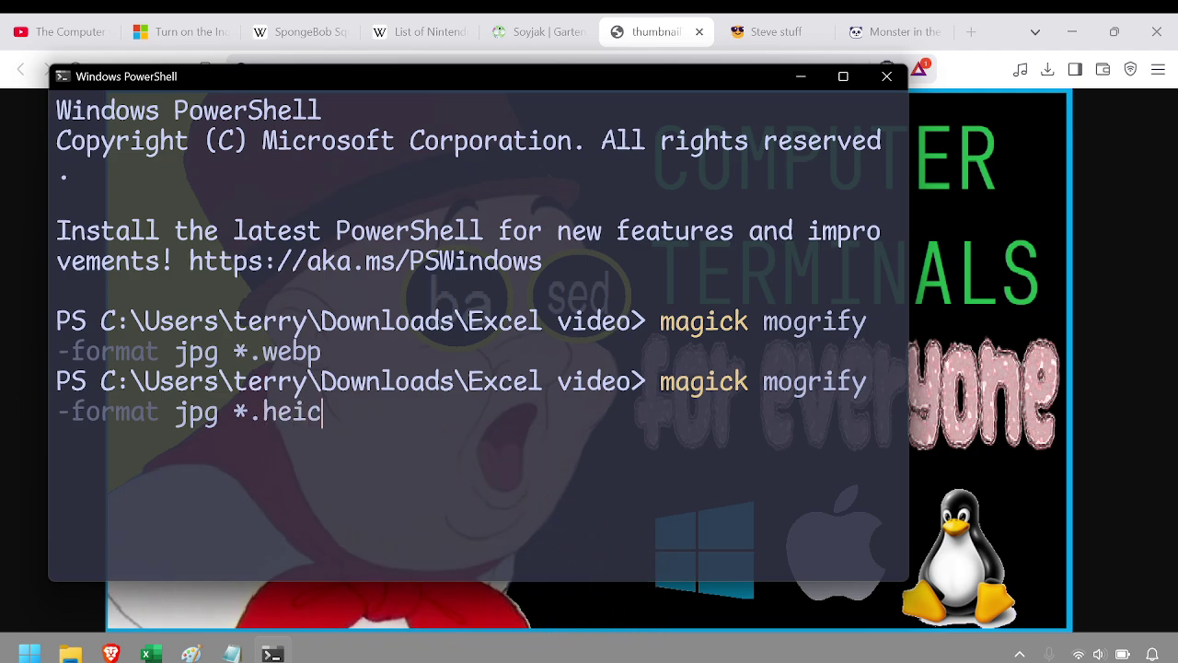
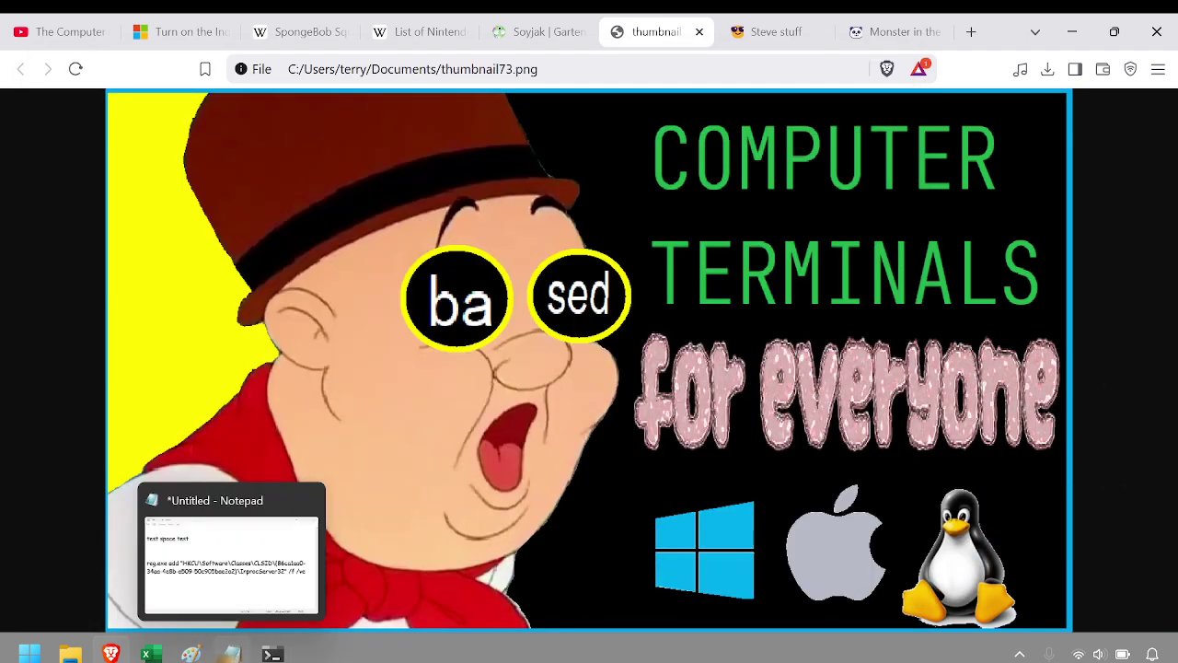
View the reg.exe add command in Notepad, highlighting part of its CLSID, and bring up the Excel video folder's context menu in File Explorer
{"action": "left_click", "coordinate": [230, 557]}
{"action": "left_click_drag", "start_coordinate": [114, 381], "coordinate": [563, 381]}
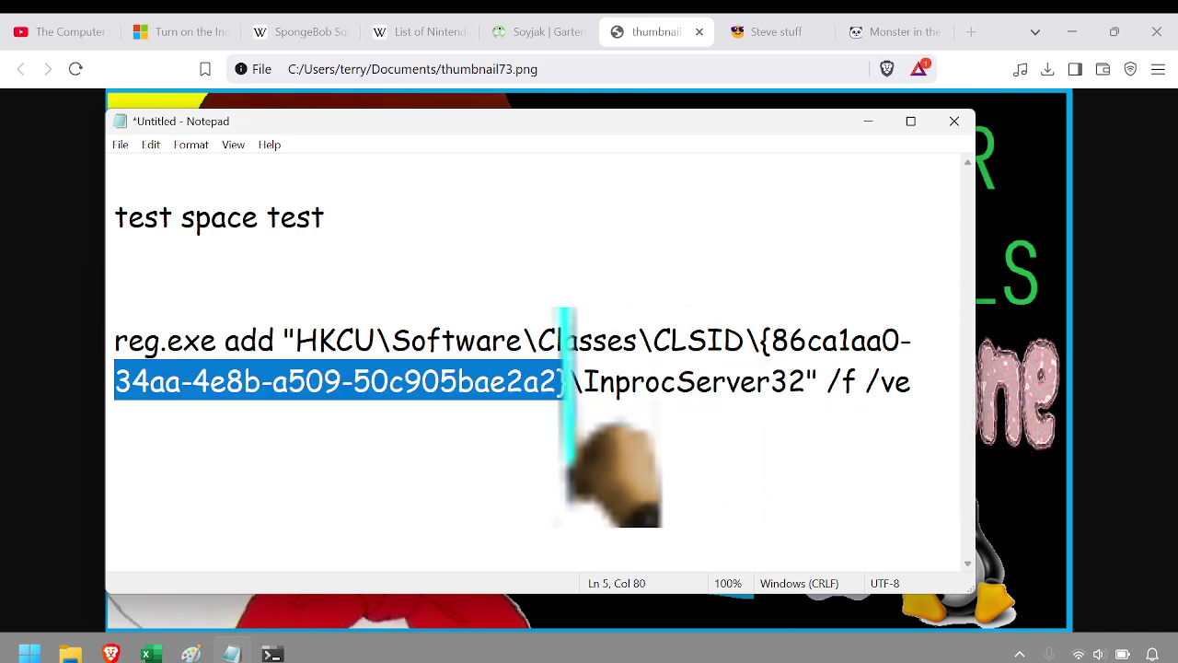
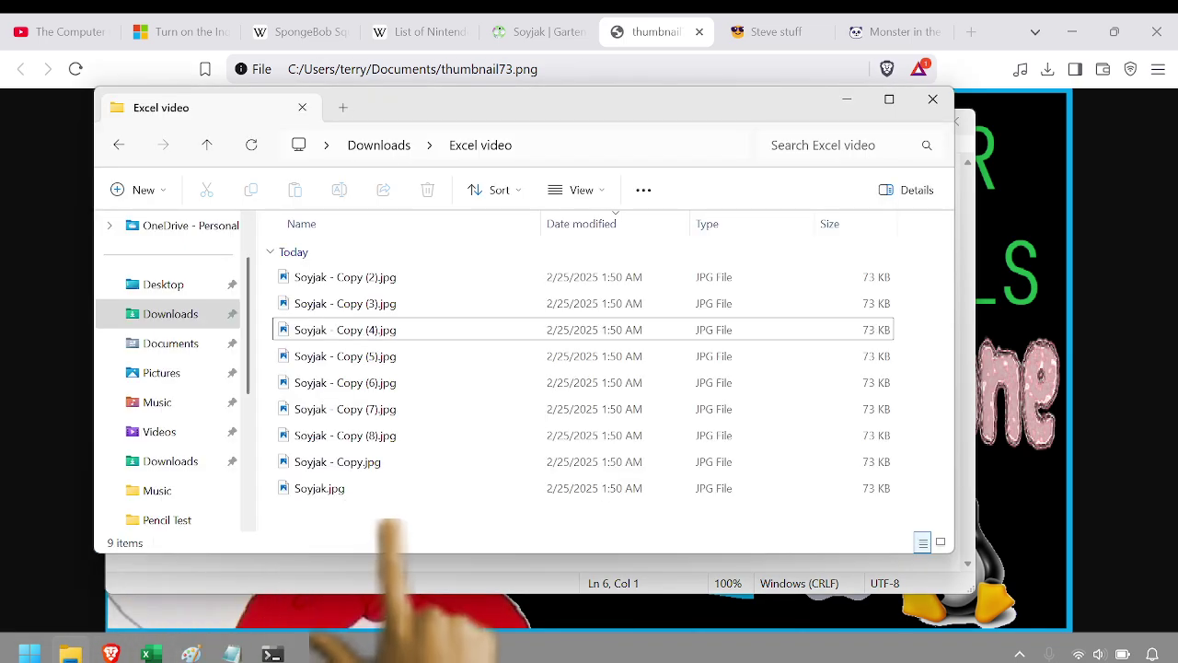
{"action": "right_click", "coordinate": [387, 522]}
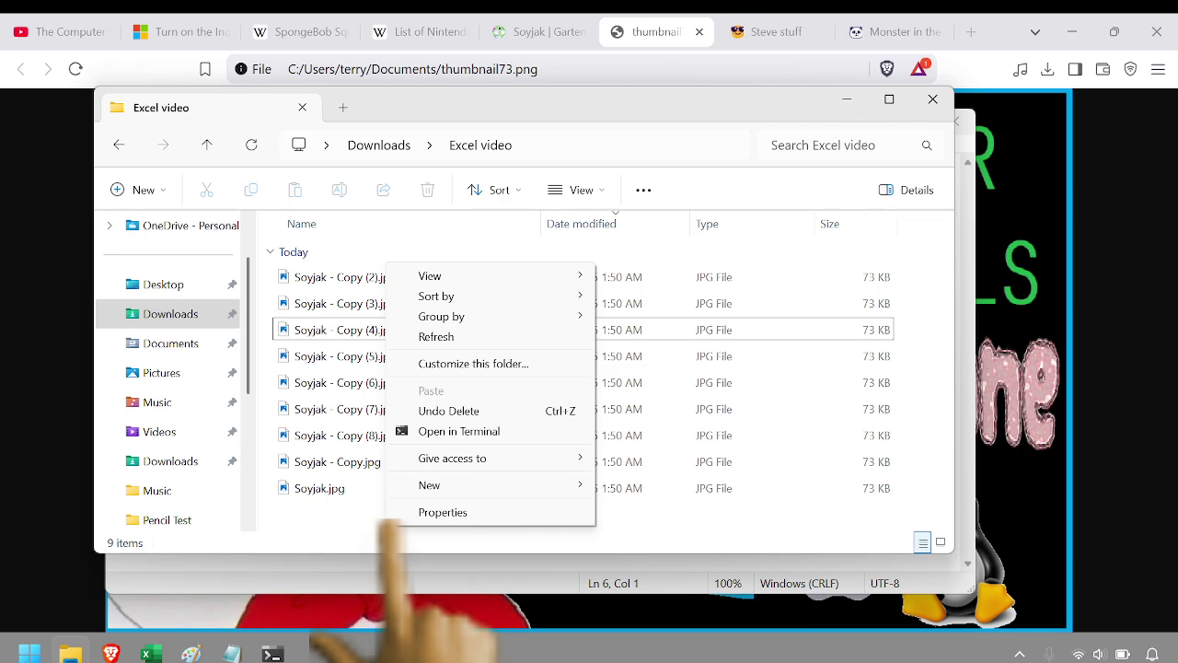
{"action": "right_click", "coordinate": [331, 514]}
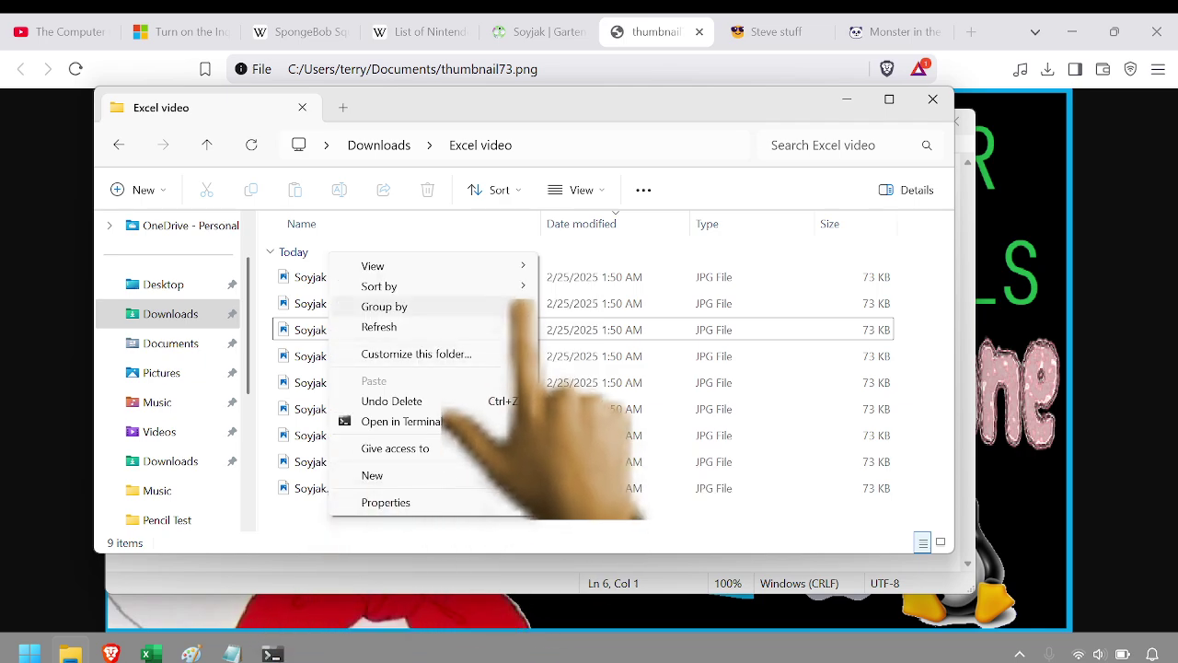
{"action": "mouse_move", "coordinate": [516, 306]}
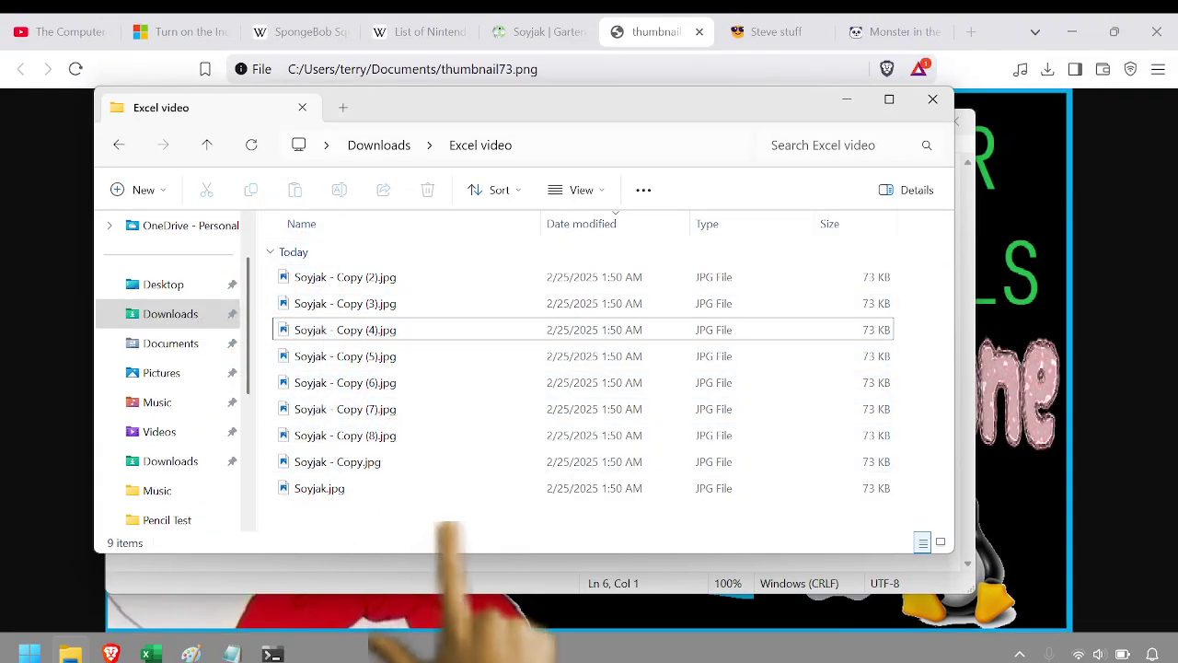
Look through the Excel video folder's view and grouping options and set Group by to (None)
{"action": "right_click", "coordinate": [448, 527]}
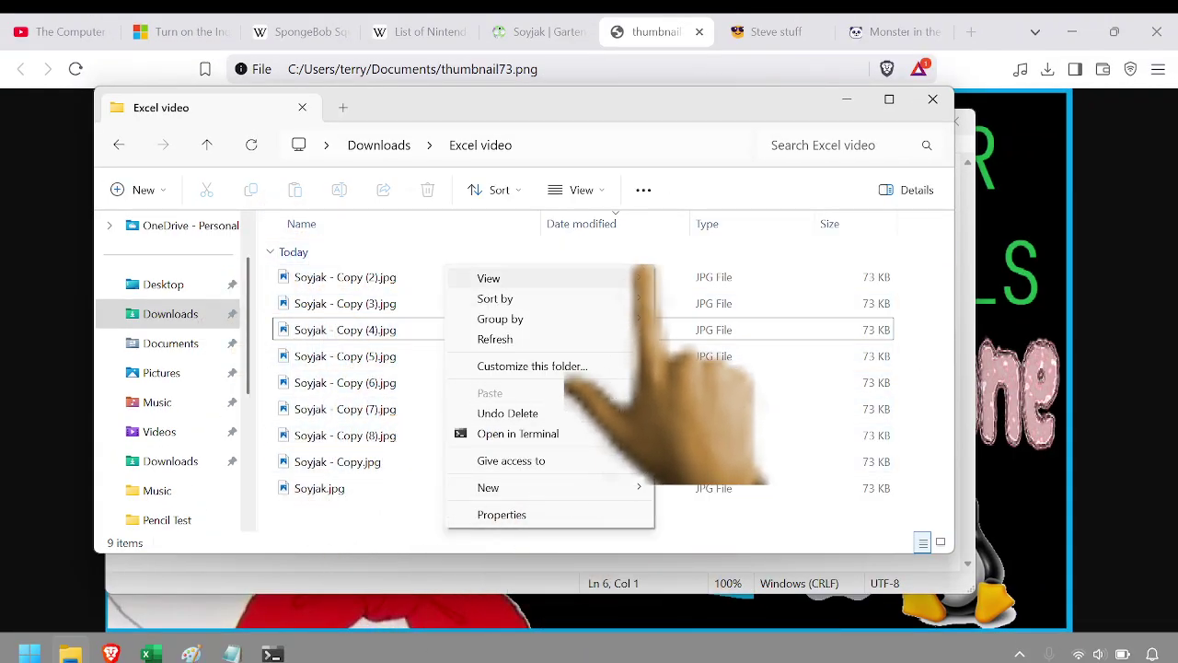
{"action": "mouse_move", "coordinate": [644, 276]}
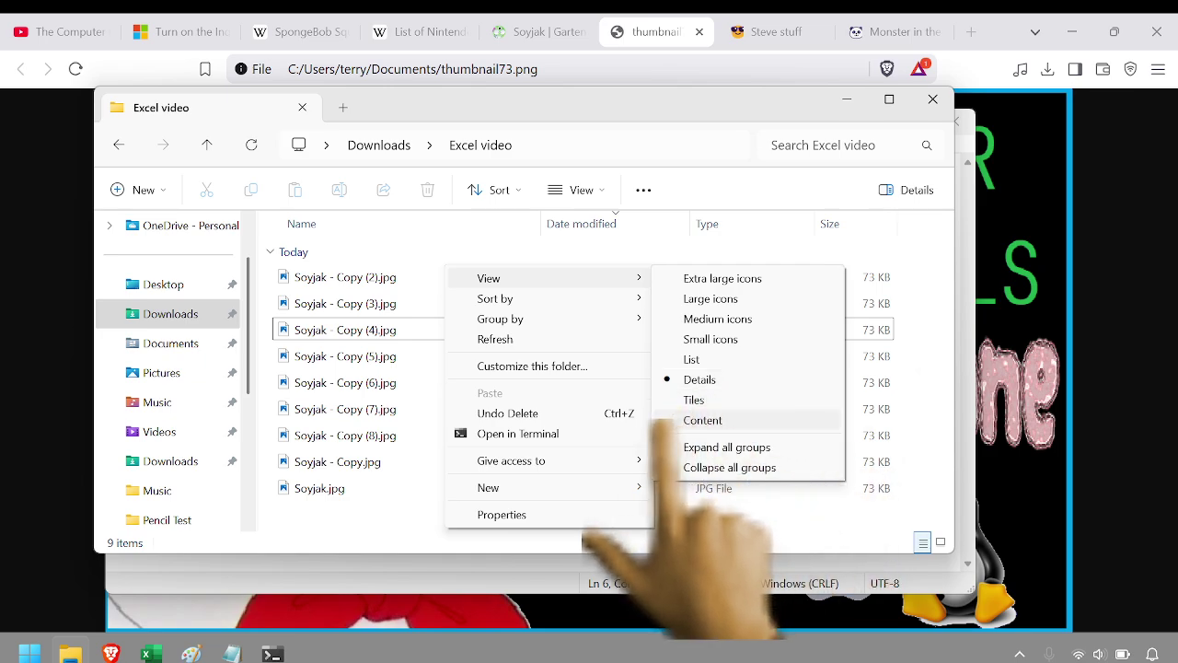
{"action": "mouse_move", "coordinate": [626, 299]}
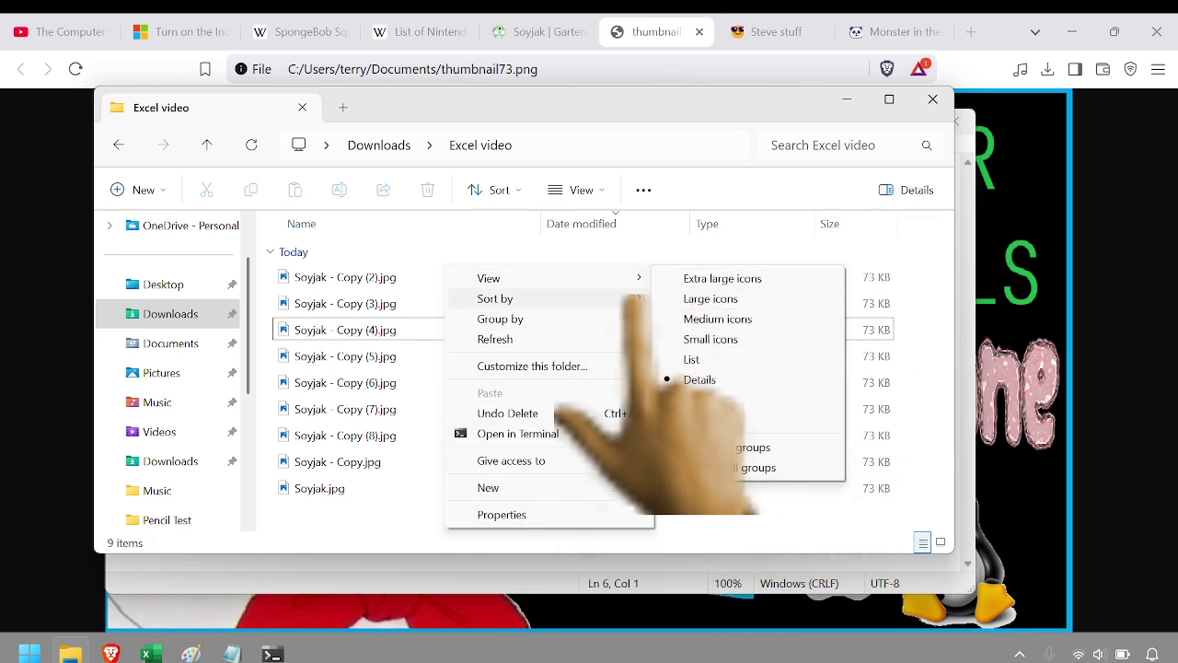
{"action": "mouse_move", "coordinate": [644, 319]}
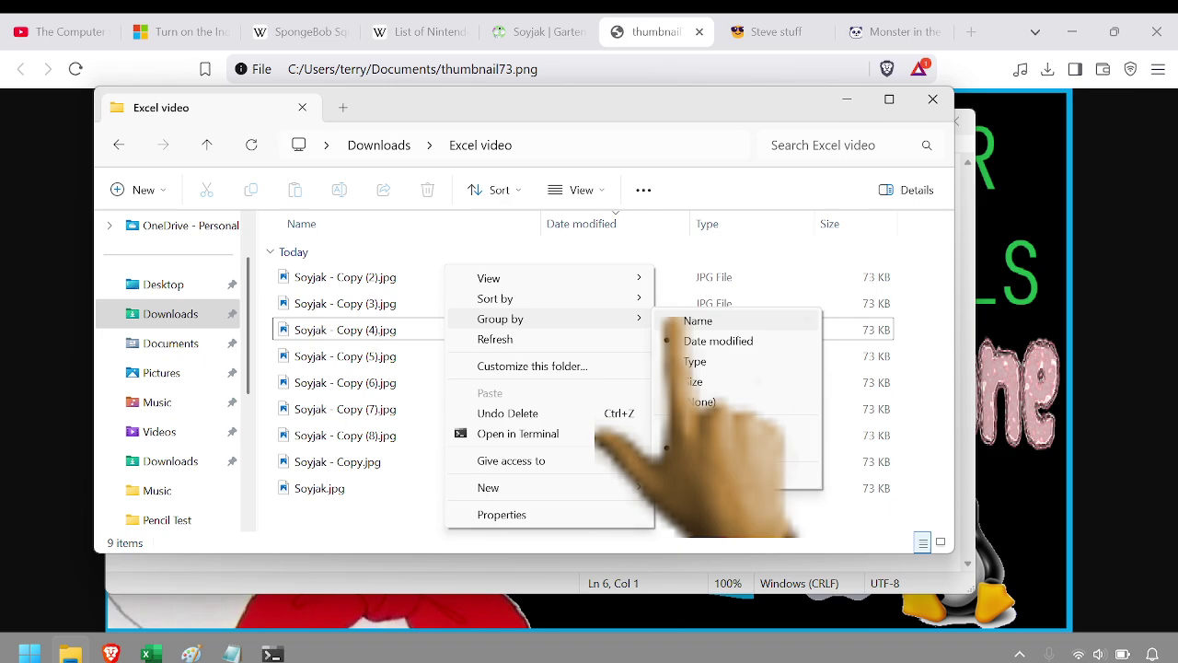
{"action": "left_click", "coordinate": [727, 401]}
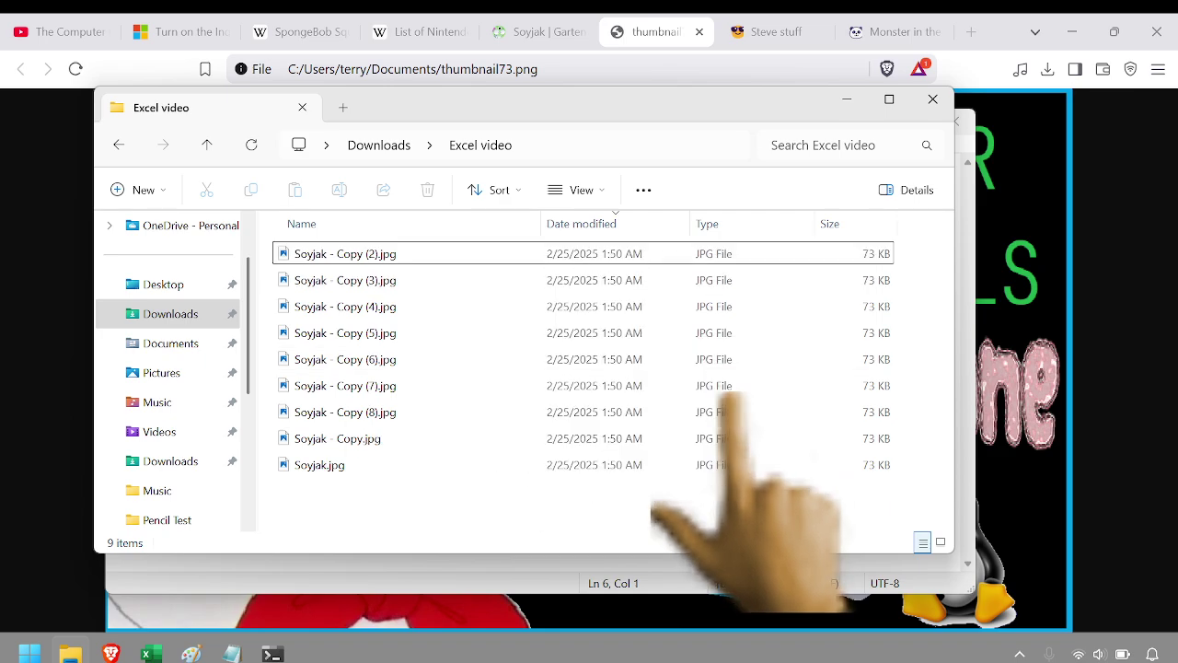
Show the folder's context menu once more, dismiss it, and return to the reg.exe command in Notepad
{"action": "right_click", "coordinate": [406, 496]}
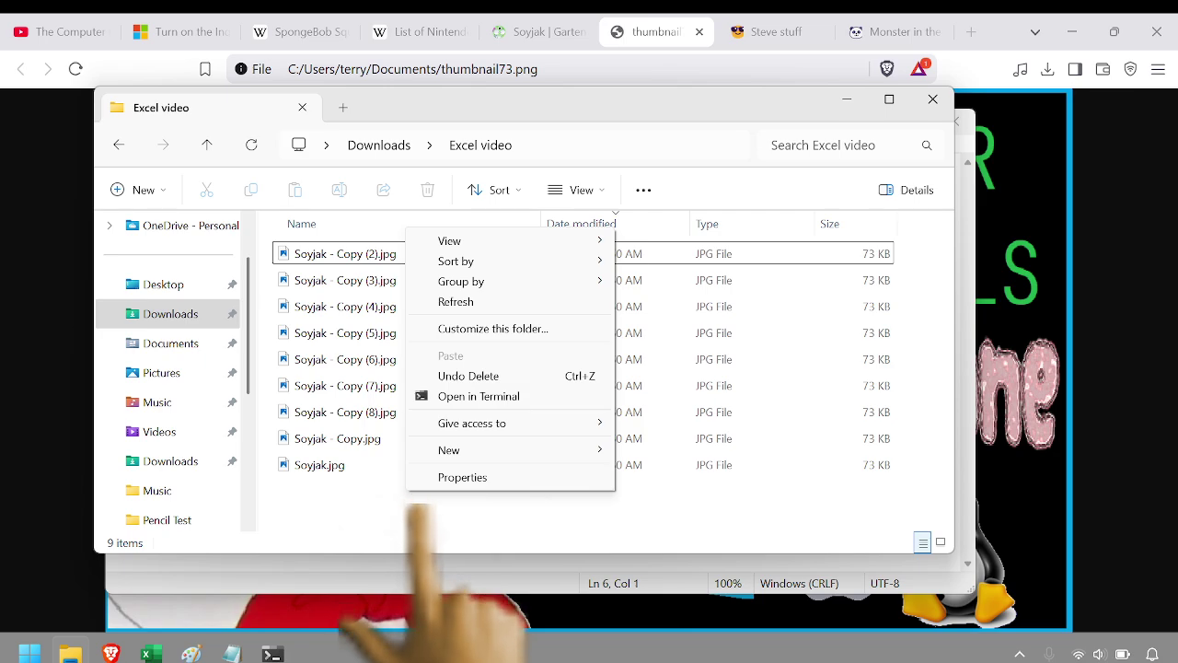
{"action": "left_click", "coordinate": [323, 552]}
{"action": "key", "text": "alt+Tab"}
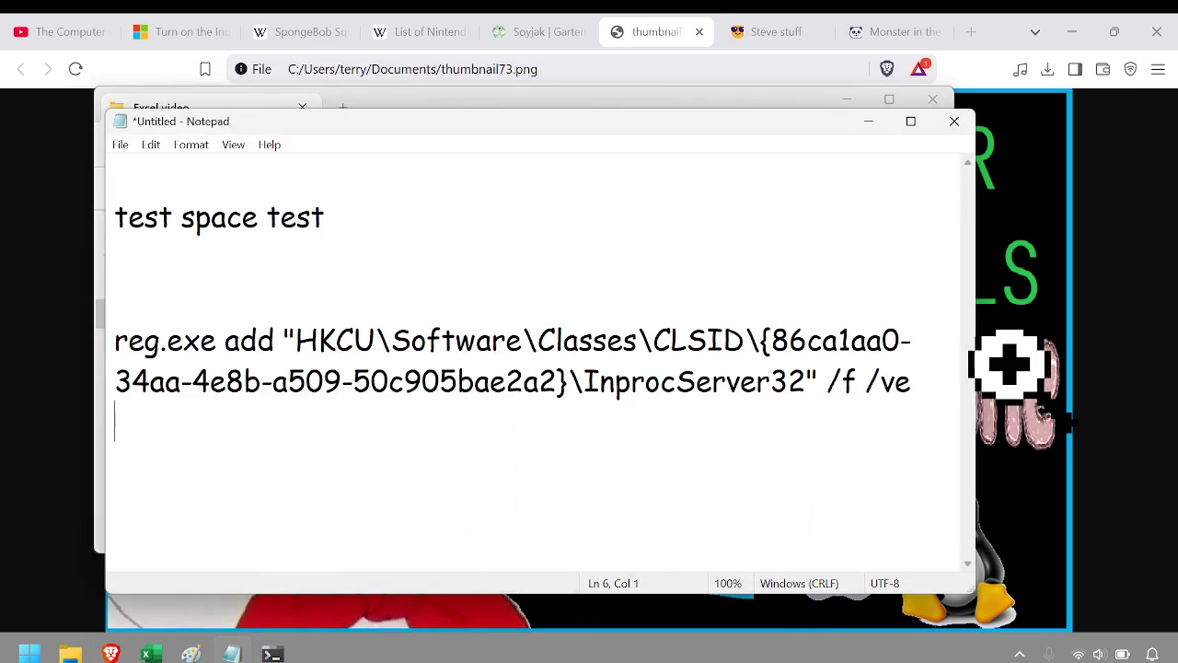
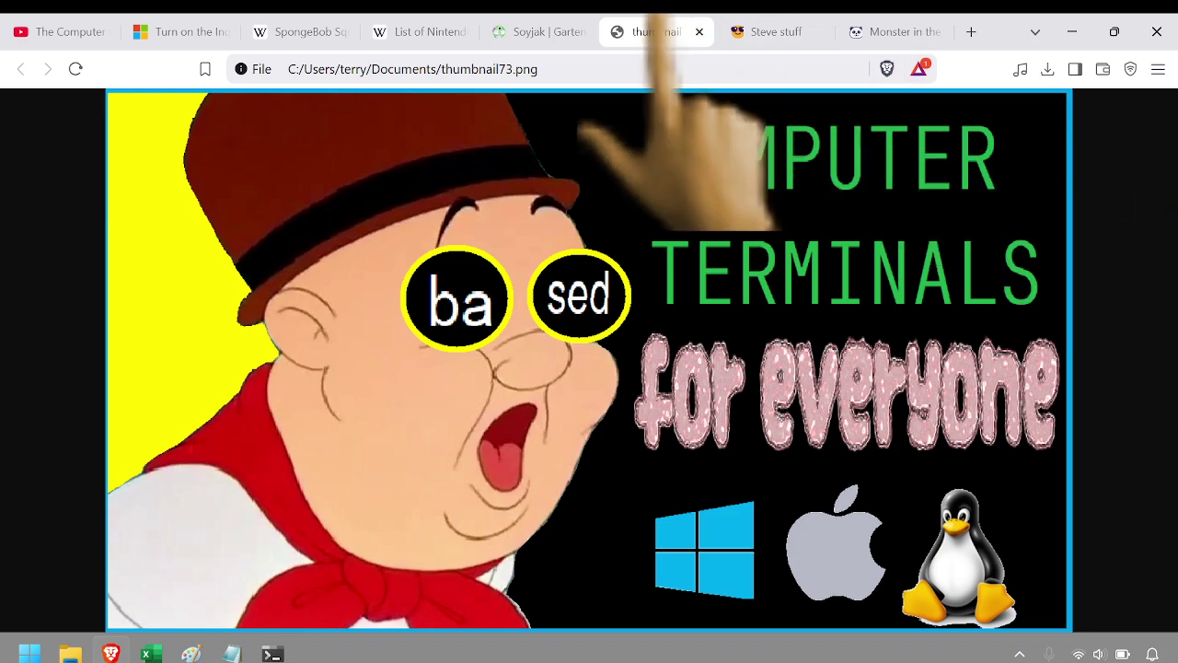
In the browser, view the Steve stuff blog and the Monster in the Cave comic site
{"action": "left_click", "coordinate": [774, 32]}
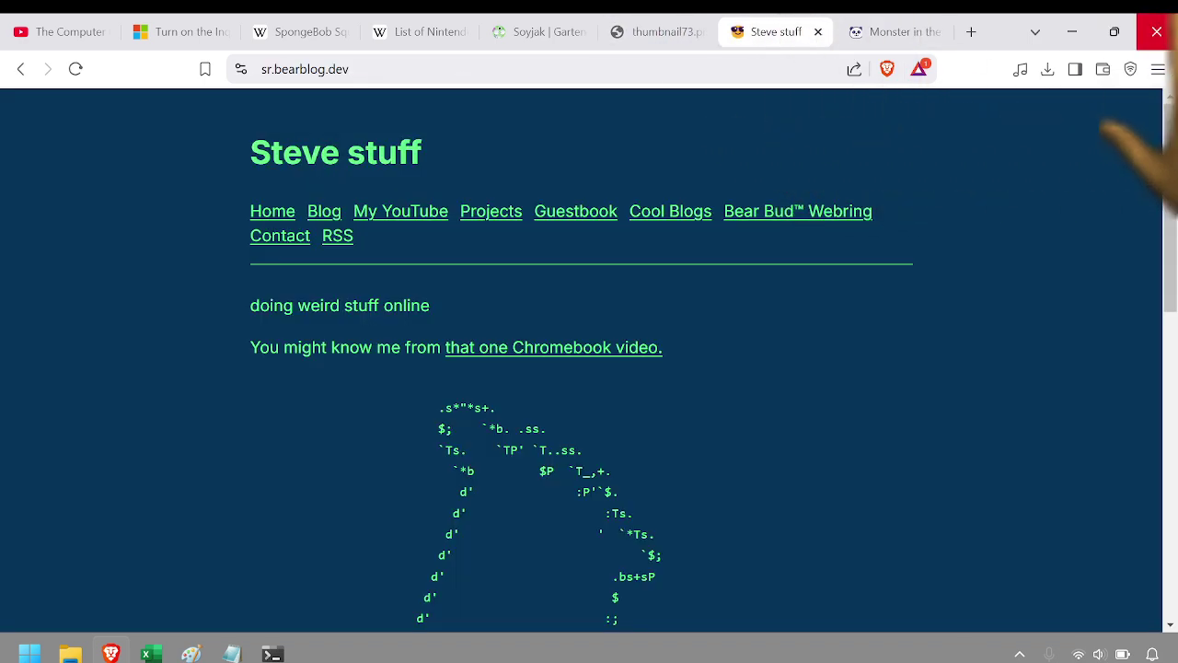
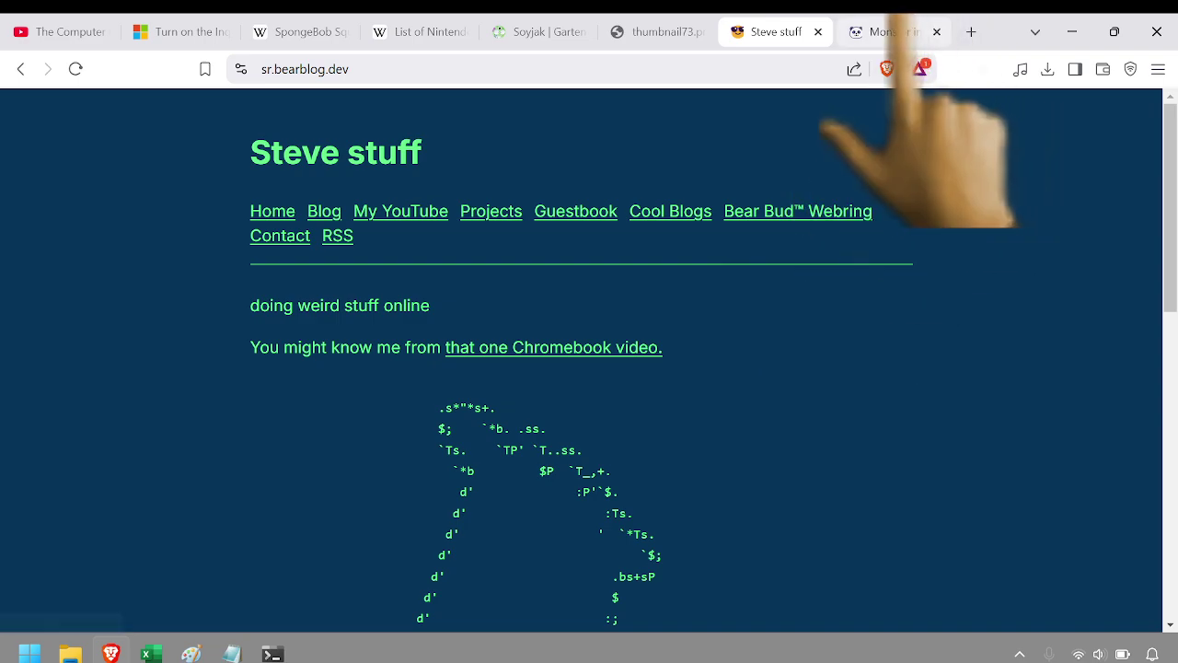
{"action": "left_click", "coordinate": [898, 31]}
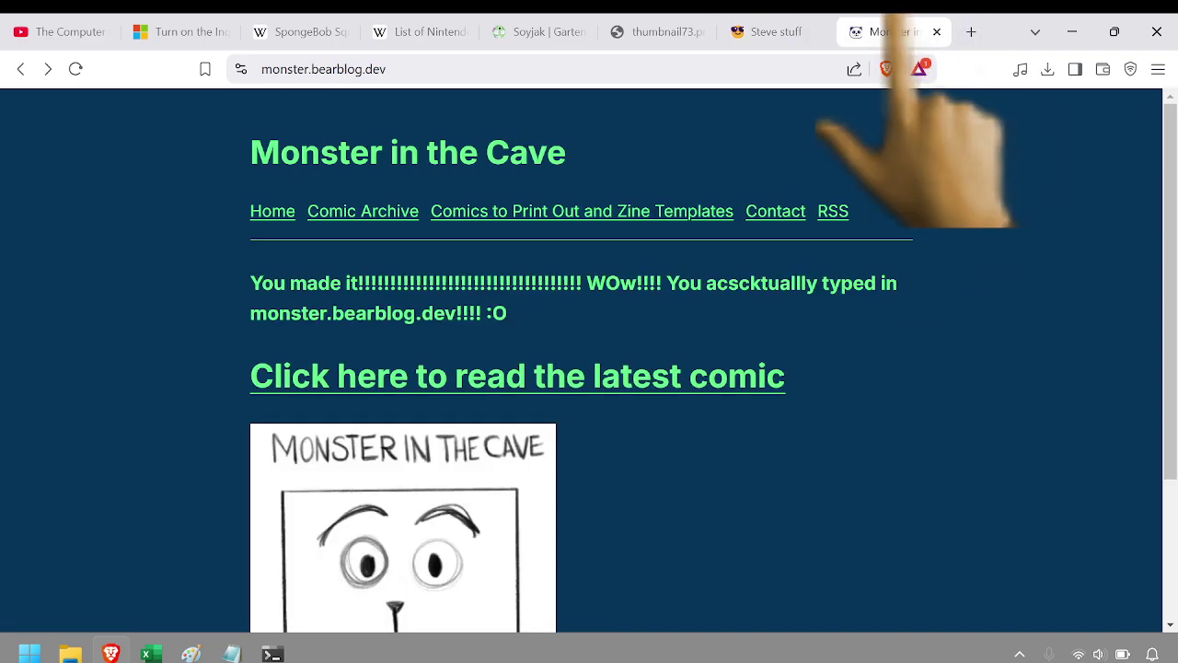